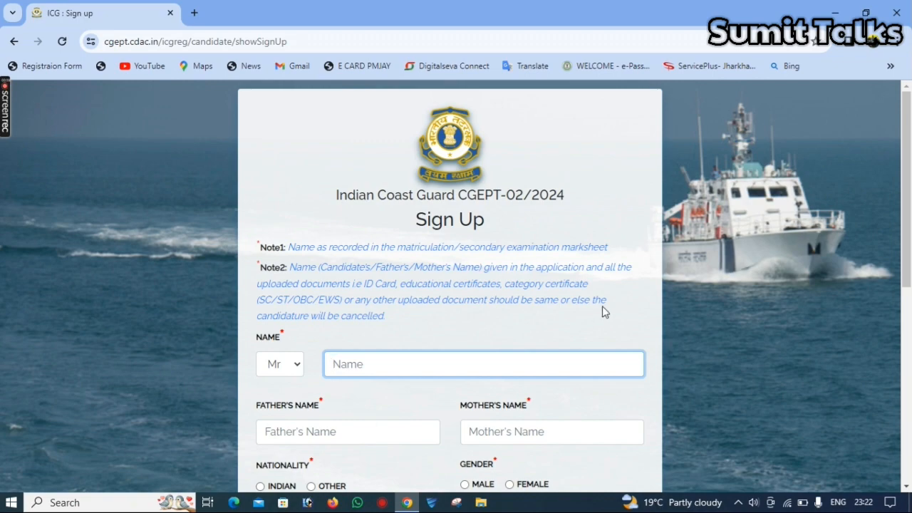
- Set nationality to INDIAN and gender to MALE on the sign-up form
left_click_drag(909, 225, 910, 300)
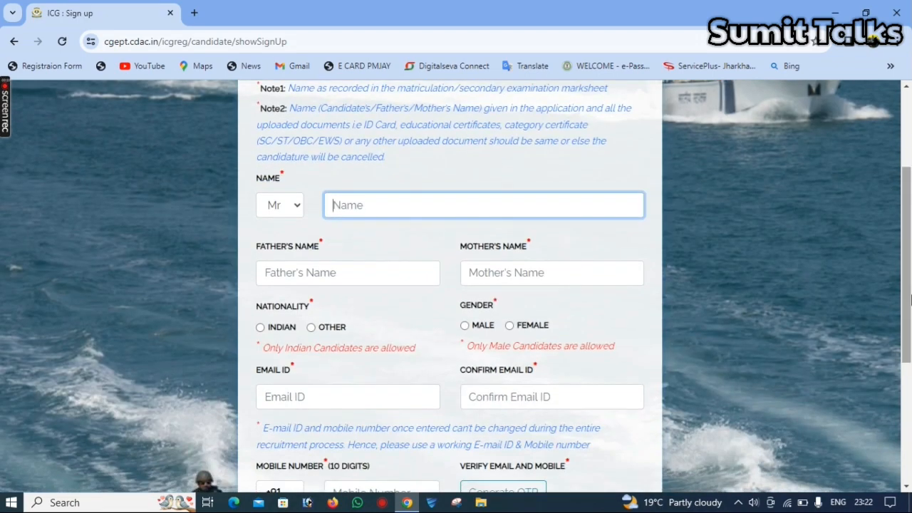
key("Tab")
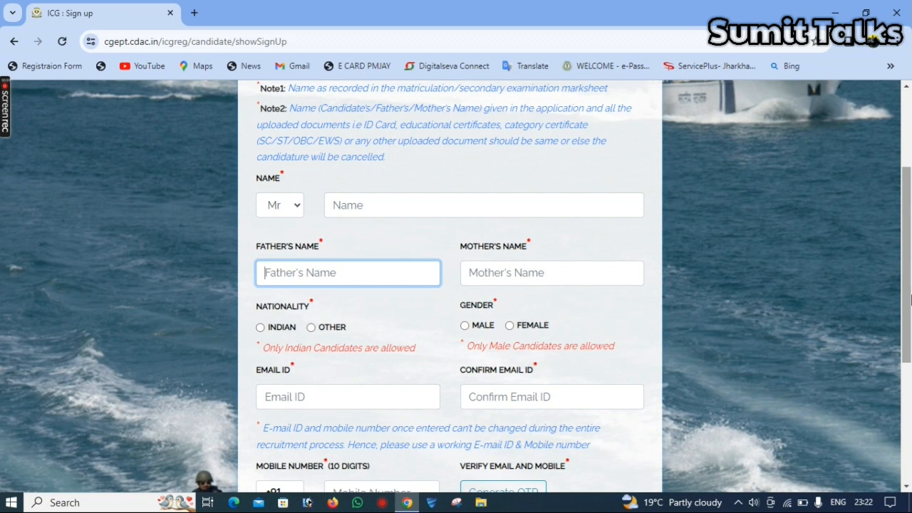
key("Tab")
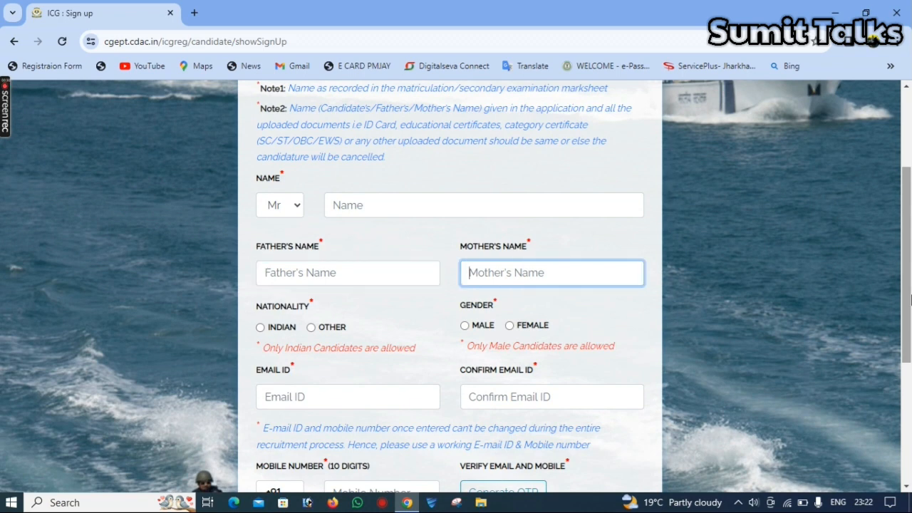
key("Tab")
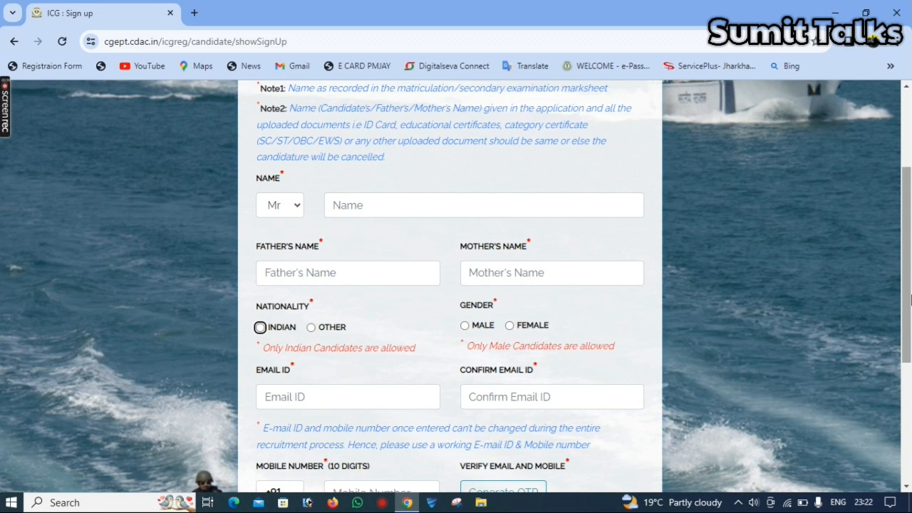
key("space")
key("Tab")
key("space")
- Enter and confirm the e-mail ID, the mobile number, and the SMS and e-mail OTPs
key("Tab")
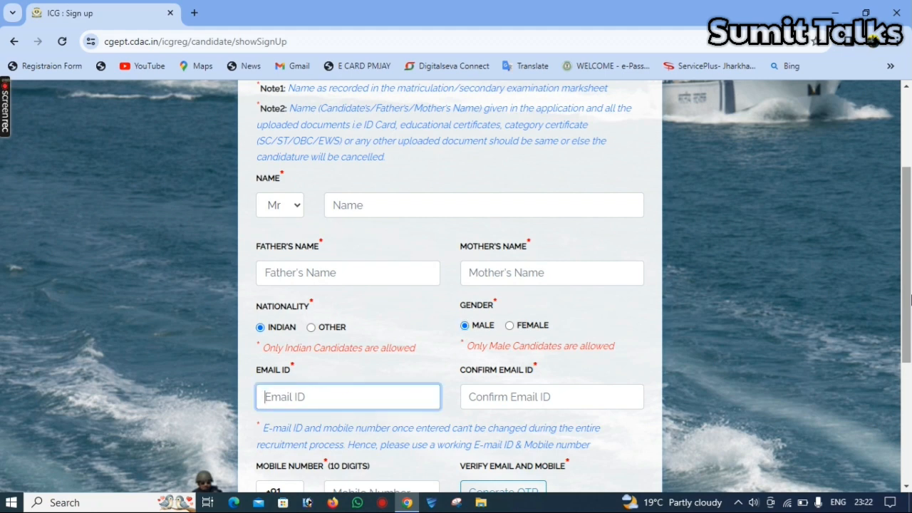
key("Tab")
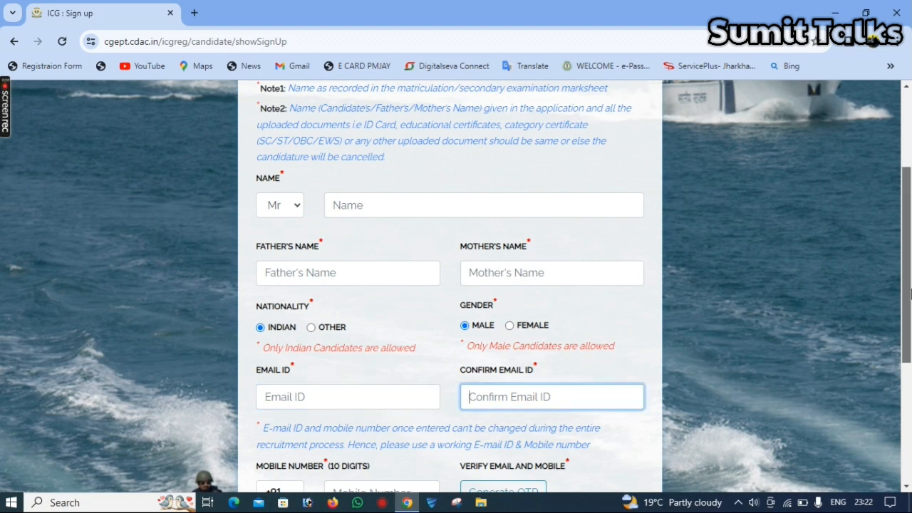
scroll(911, 289, "down", 3)
key("Tab")
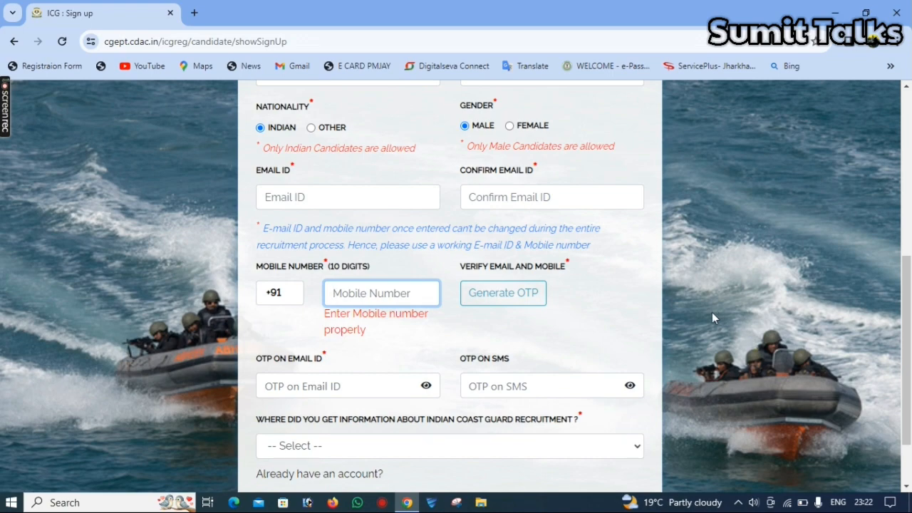
scroll(342, 330, "down", 2)
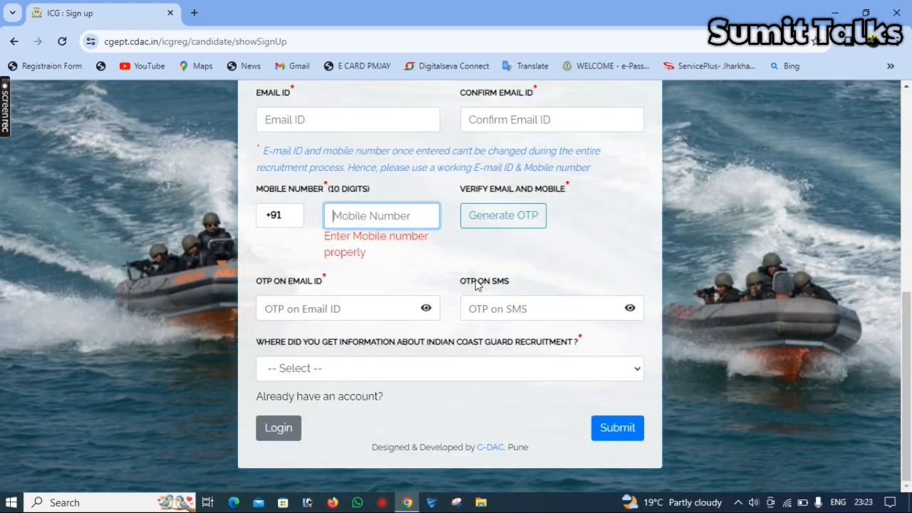
left_click(508, 303)
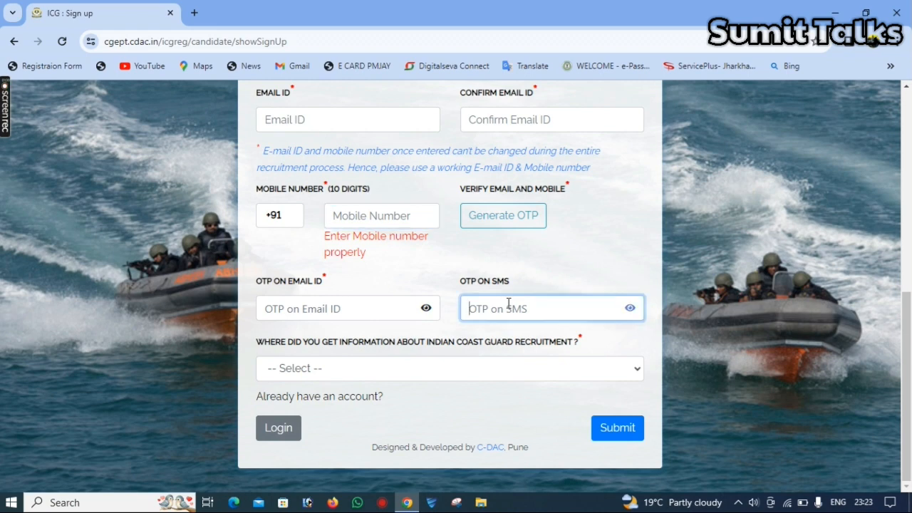
left_click(369, 306)
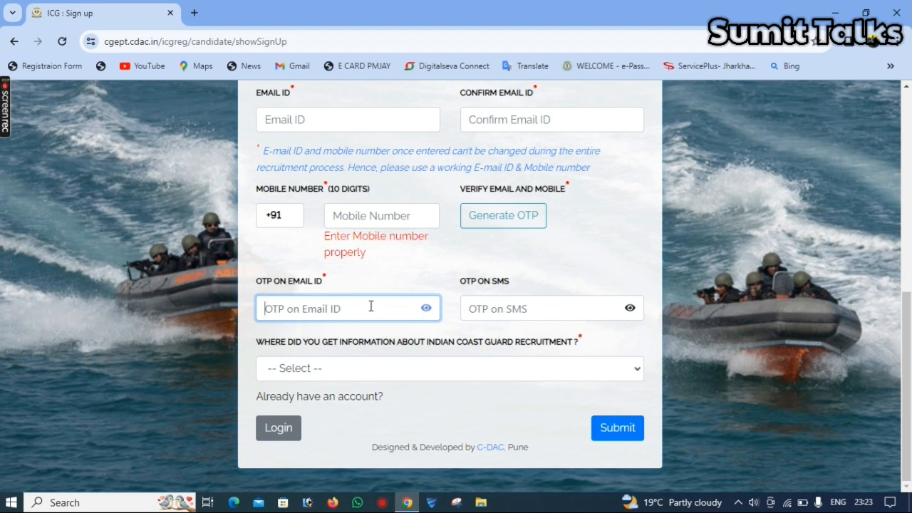
left_click(318, 354)
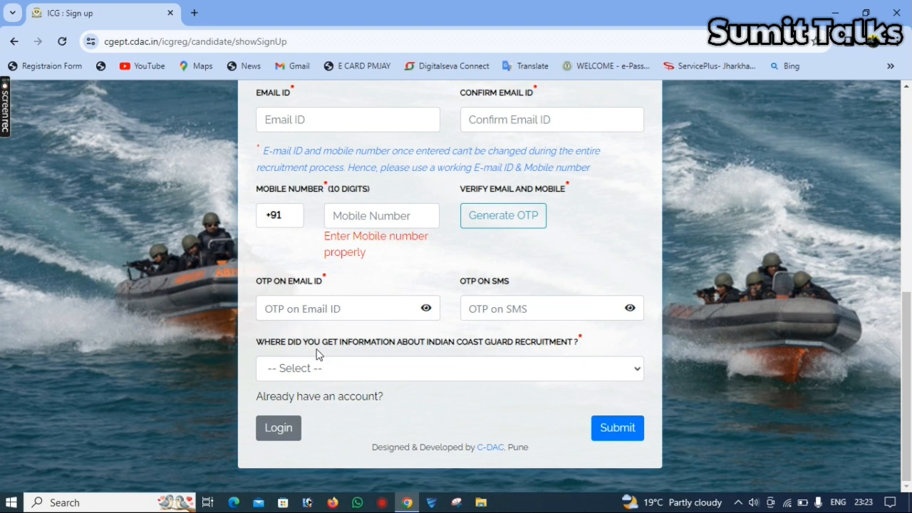
- Choose Youtube as the information source and submit the sign-up form
left_click(309, 371)
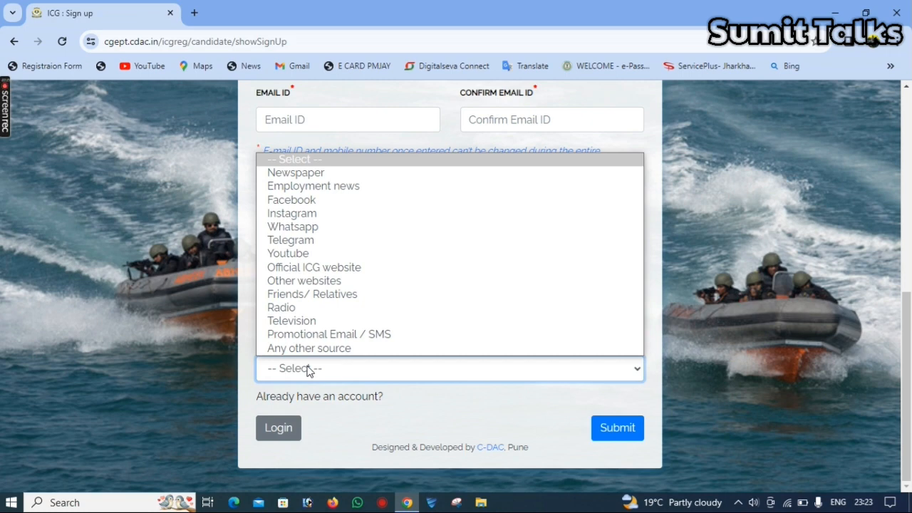
key("Down")
key("Down")
key("Down")
key("Down")
key("Down")
key("Down")
key("Down")
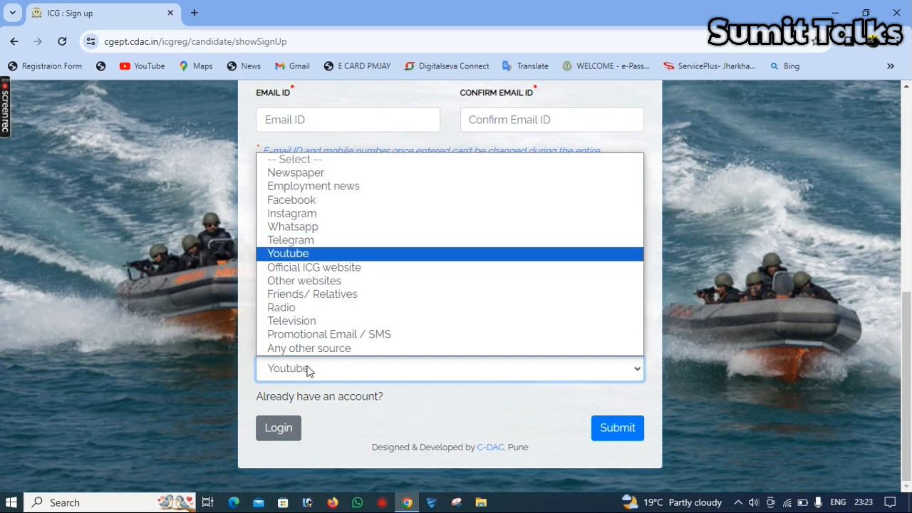
key("Return")
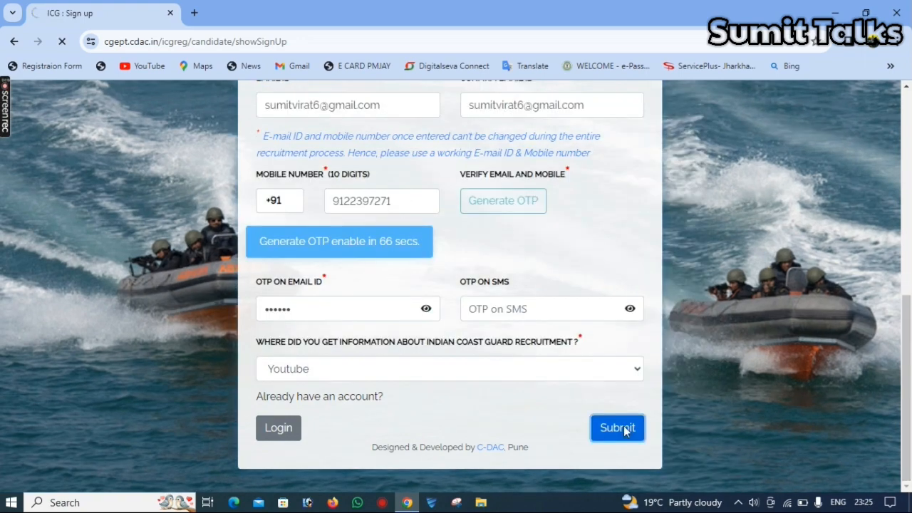
left_click(617, 429)
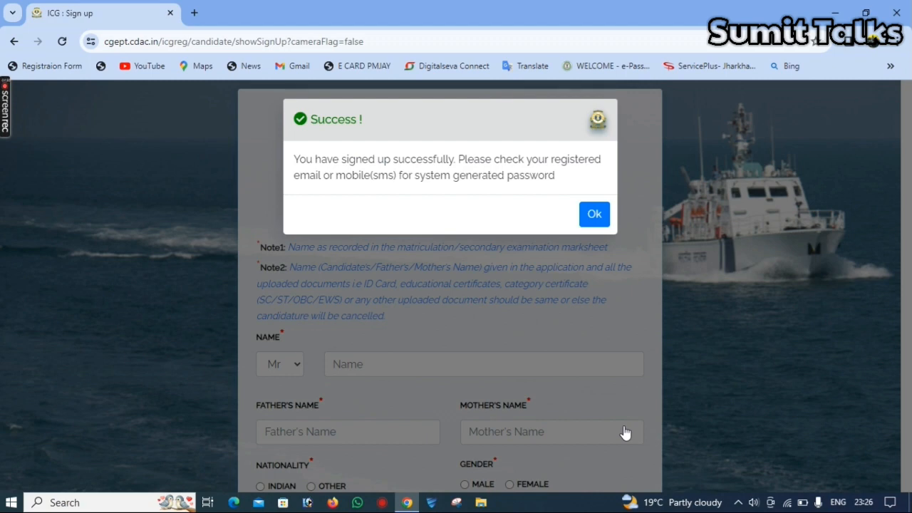
- Dismiss the sign-up success message and sign in with the e-mail ID, emailed password and captcha
left_click(586, 223)
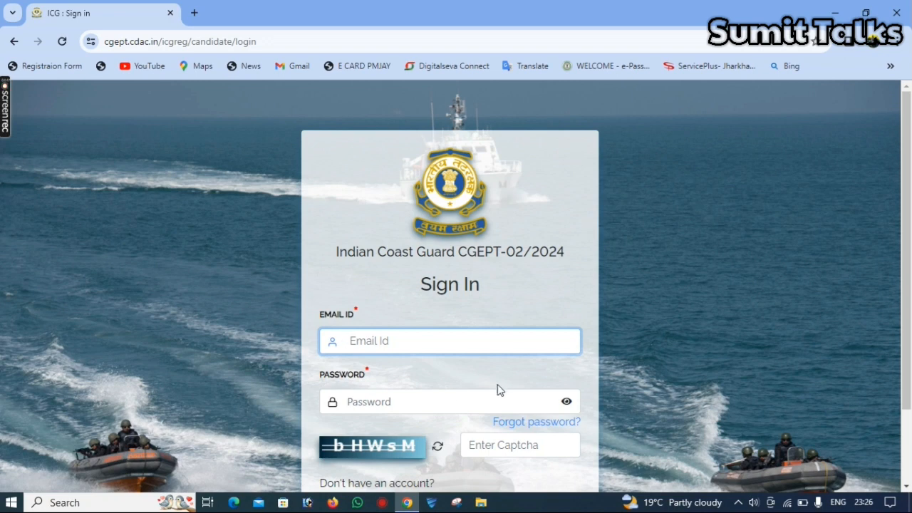
left_click(454, 400)
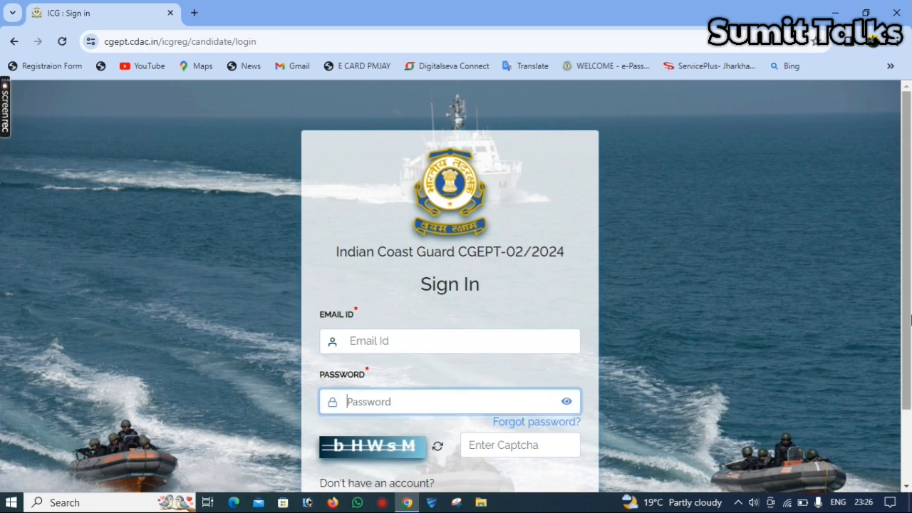
scroll(498, 335, "down", 2)
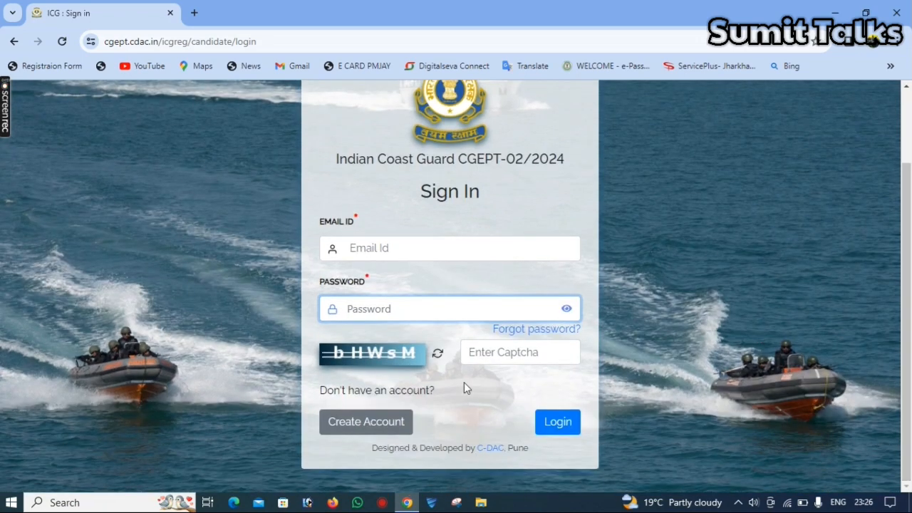
left_click(490, 360)
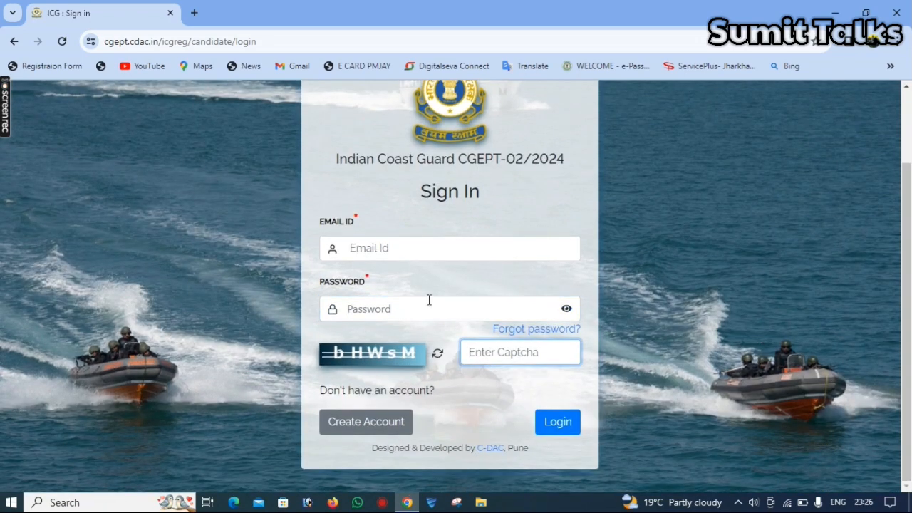
left_click(381, 253)
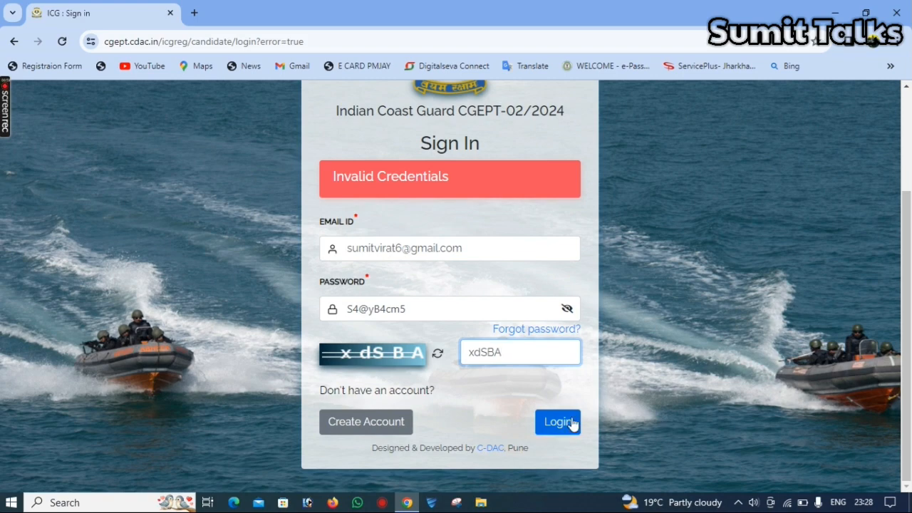
left_click(570, 422)
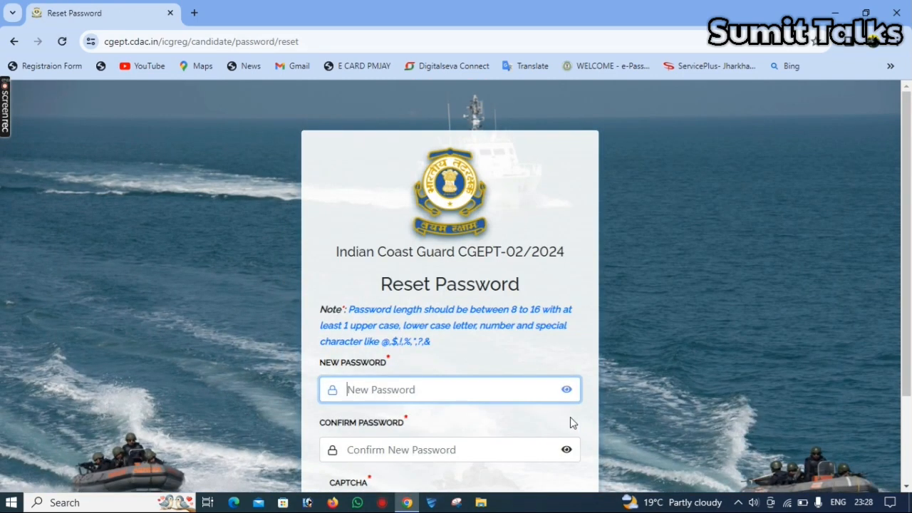
- Enter a new account password with the captcha, submit it, and dismiss the success confirmation
scroll(570, 422, "down", 2)
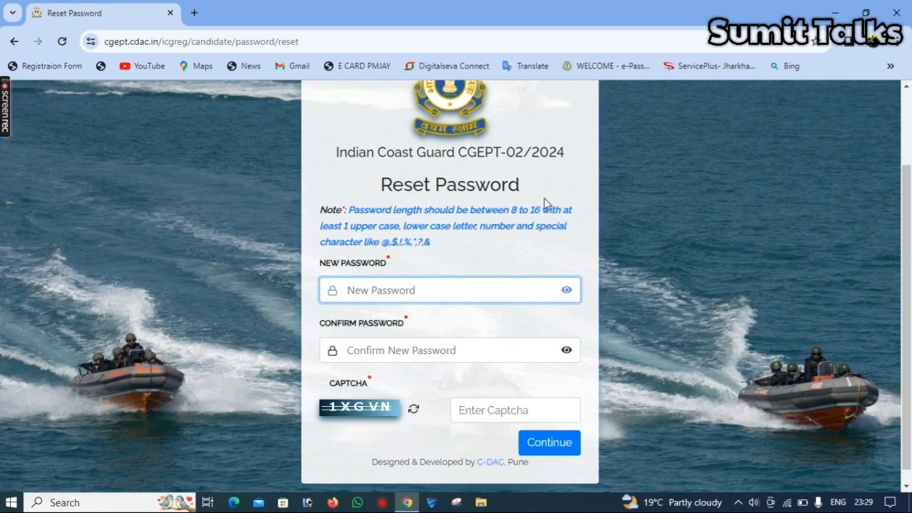
left_click(567, 291)
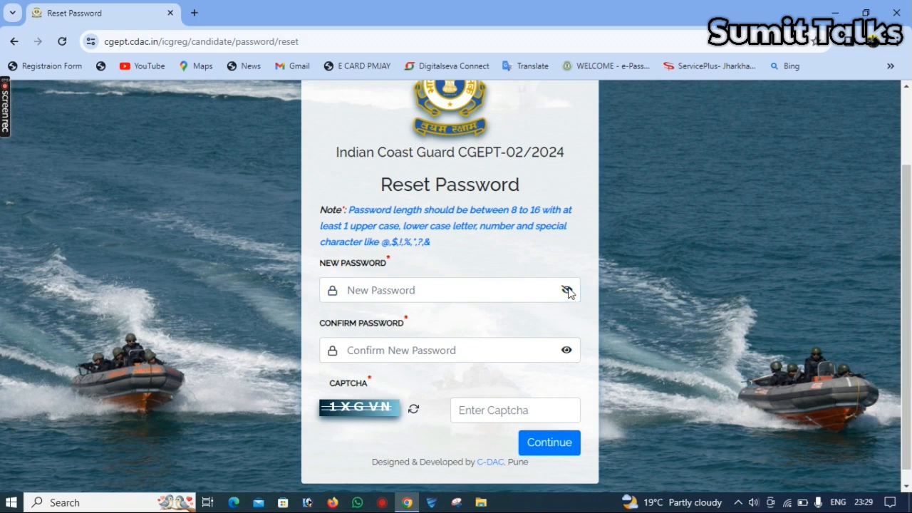
left_click(508, 285)
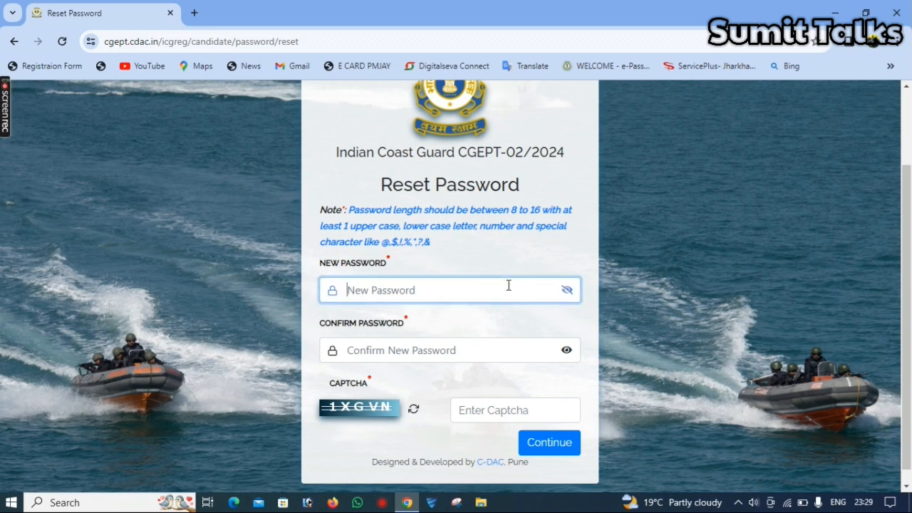
type("Abc")
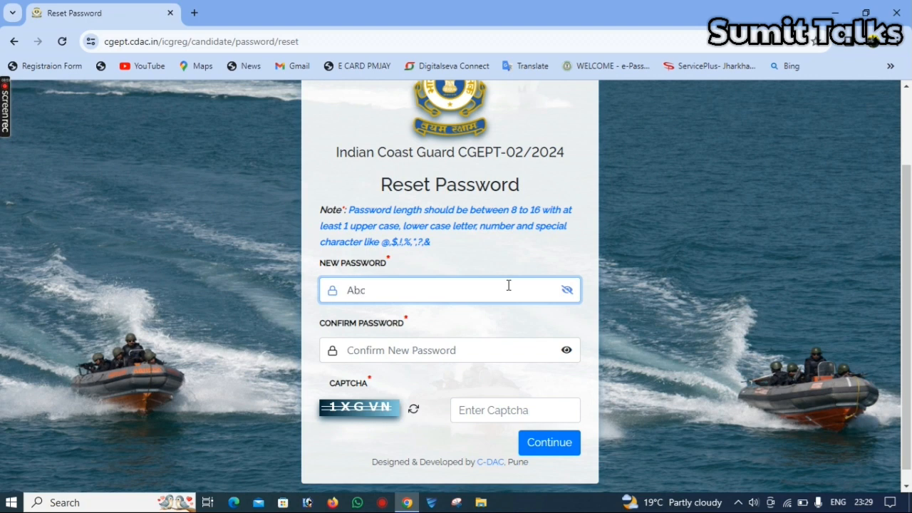
type("@1234")
key("ctrl+a")
key("BackSpace")
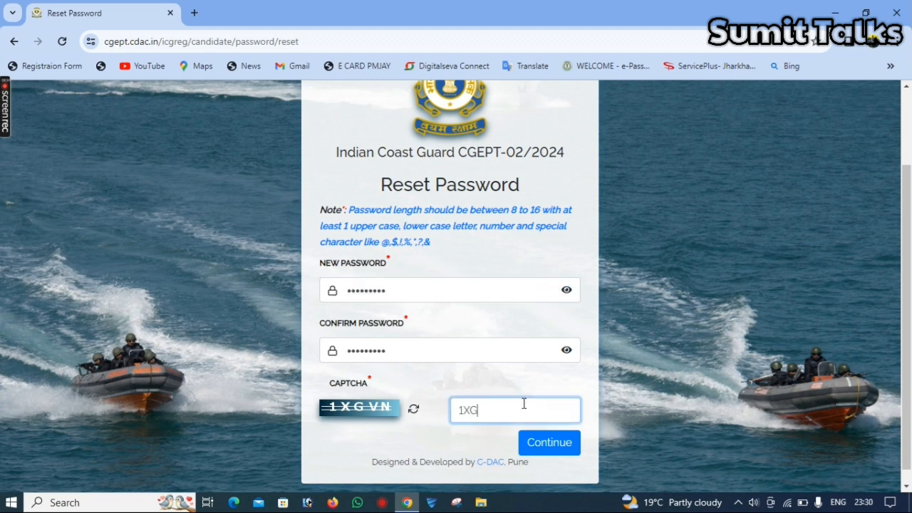
type("VN")
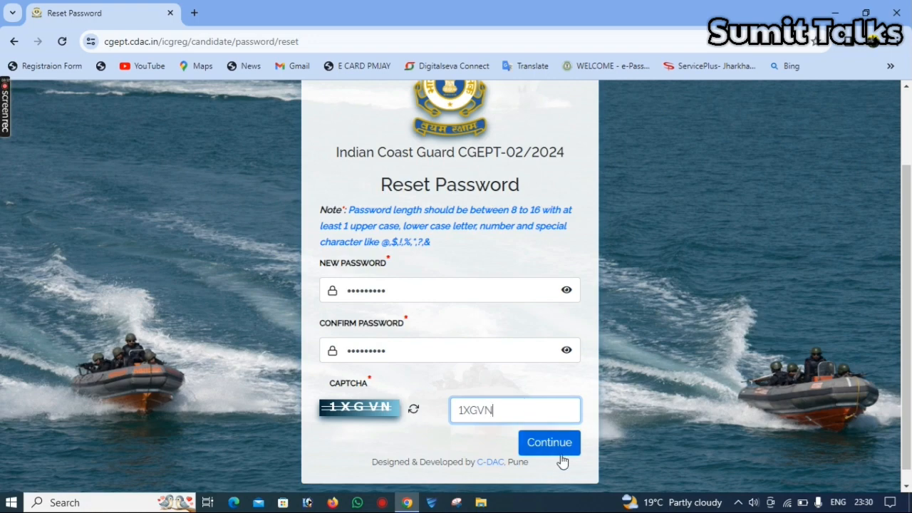
left_click(560, 453)
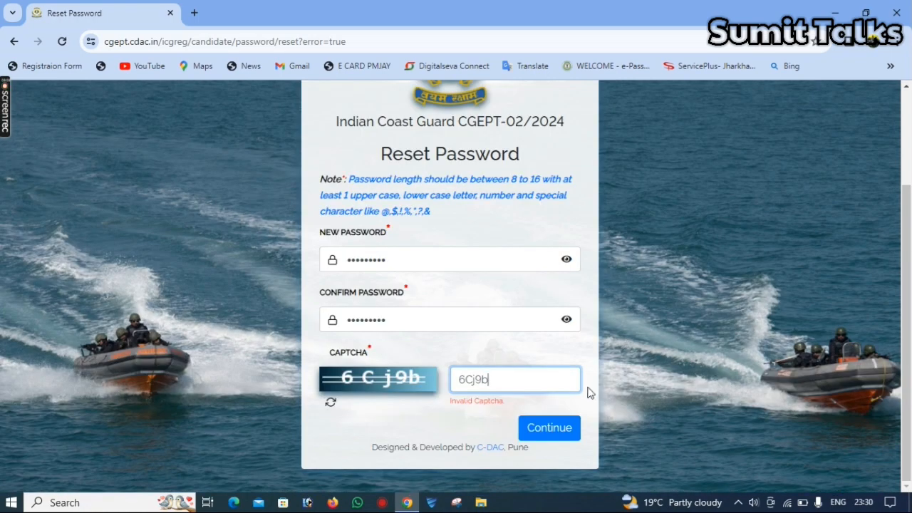
left_click(565, 432)
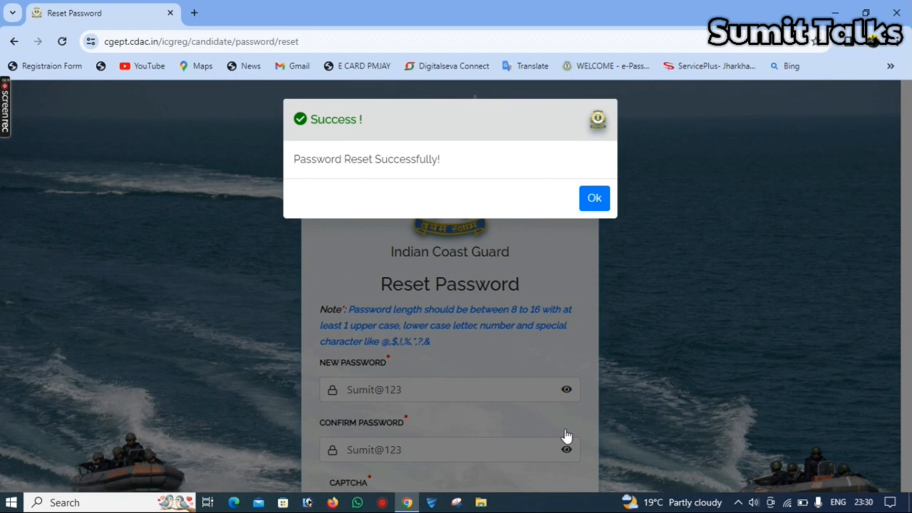
left_click(587, 207)
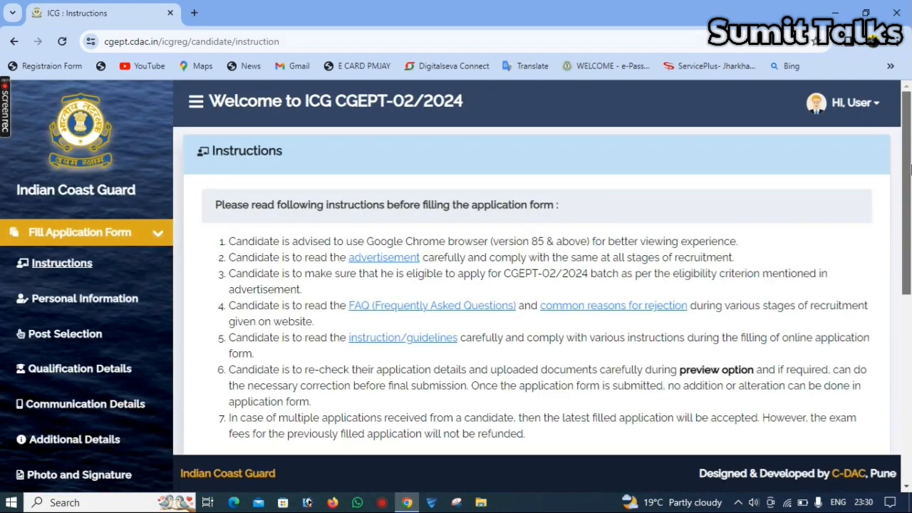
- Browse the application form sections and return to the Instructions page
scroll(909, 167, "down", 2)
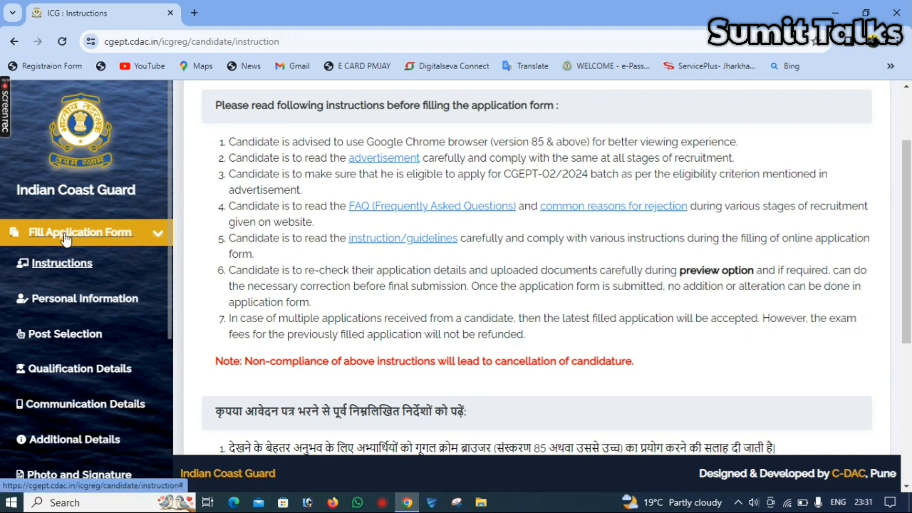
left_click(113, 238)
left_click(112, 238)
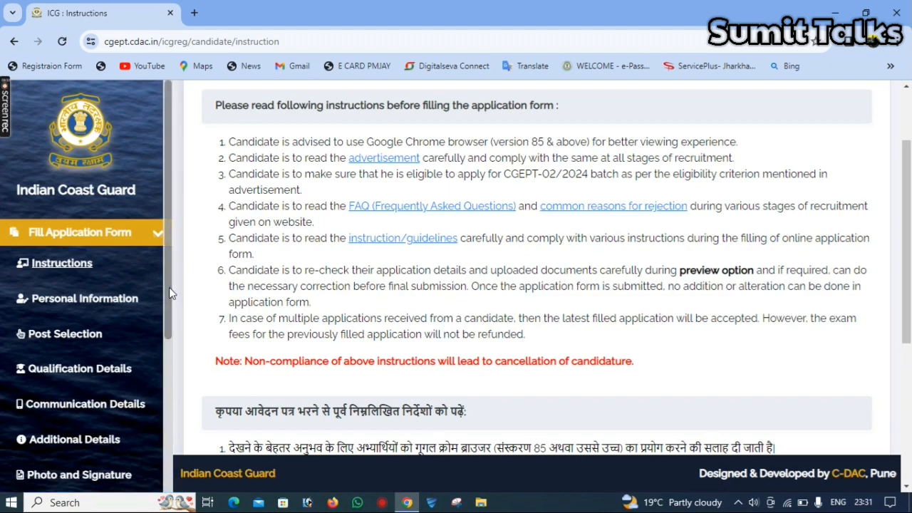
left_click_drag(169, 288, 190, 366)
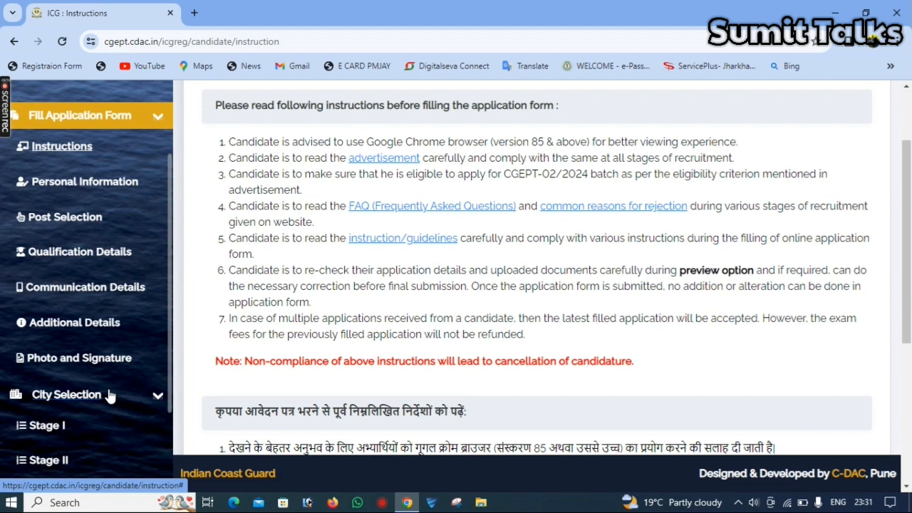
scroll(163, 331, "up", 1)
scroll(163, 331, "up", 2)
left_click(60, 263)
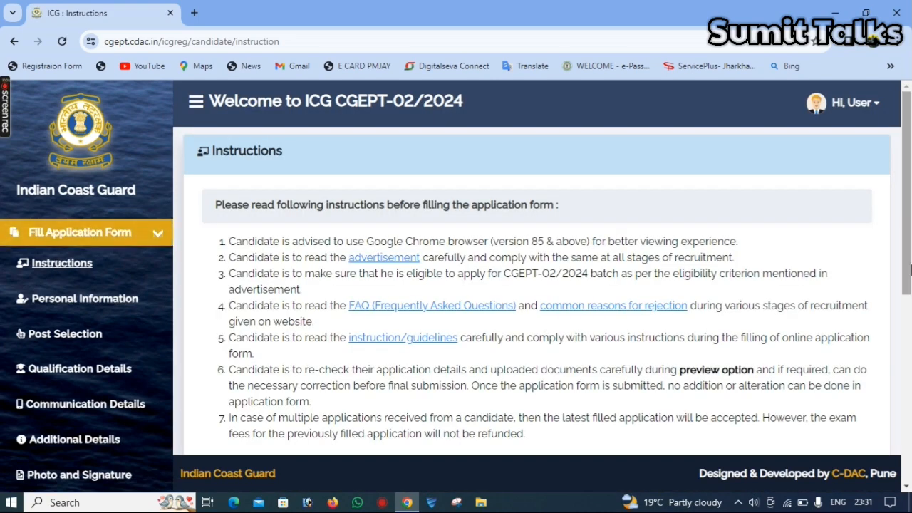
- Tick 'I have read all the instructions' and submit the acknowledgement
left_click_drag(911, 267, 911, 419)
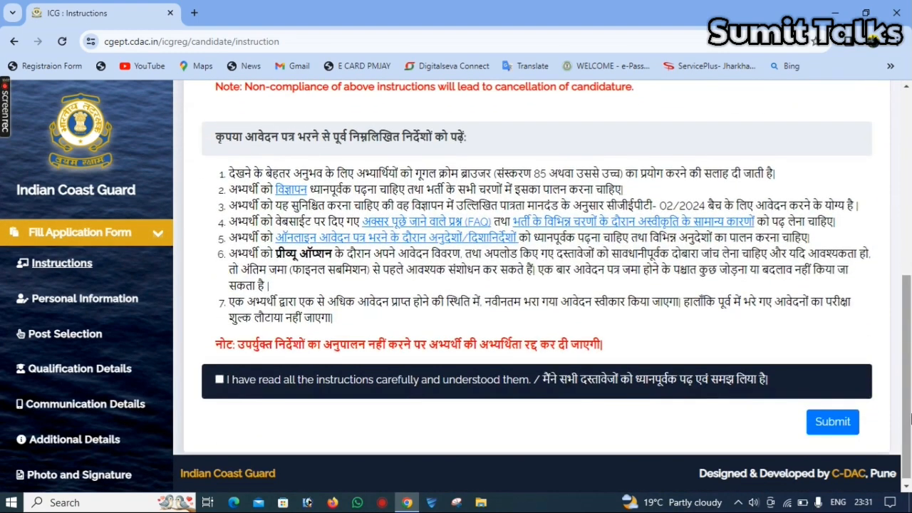
left_click(221, 380)
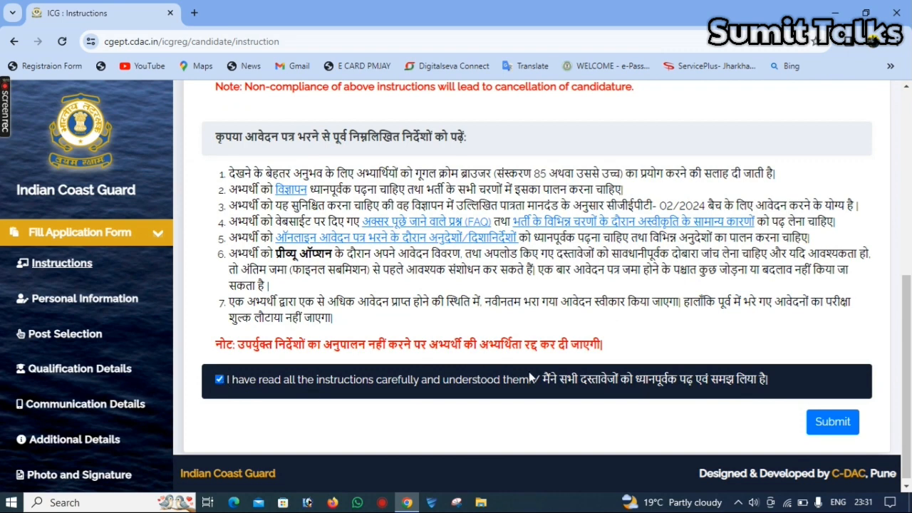
left_click(830, 420)
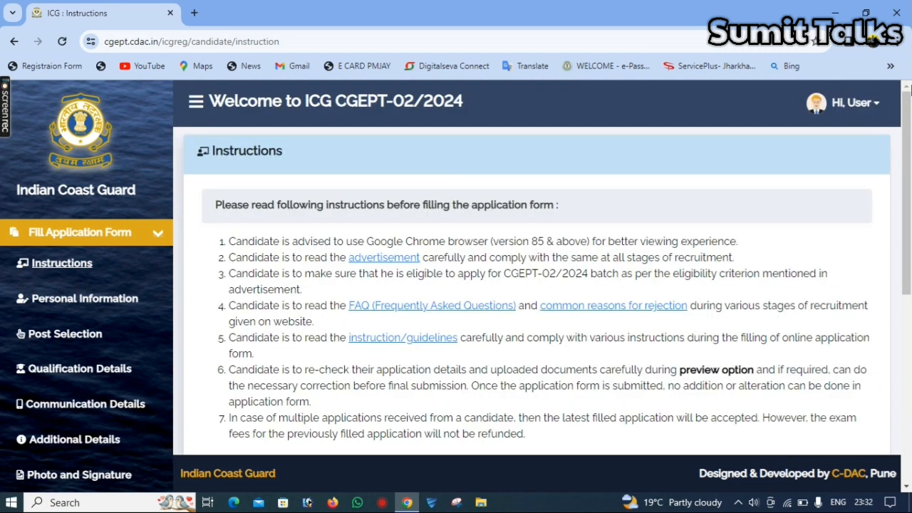
left_click_drag(908, 161, 908, 357)
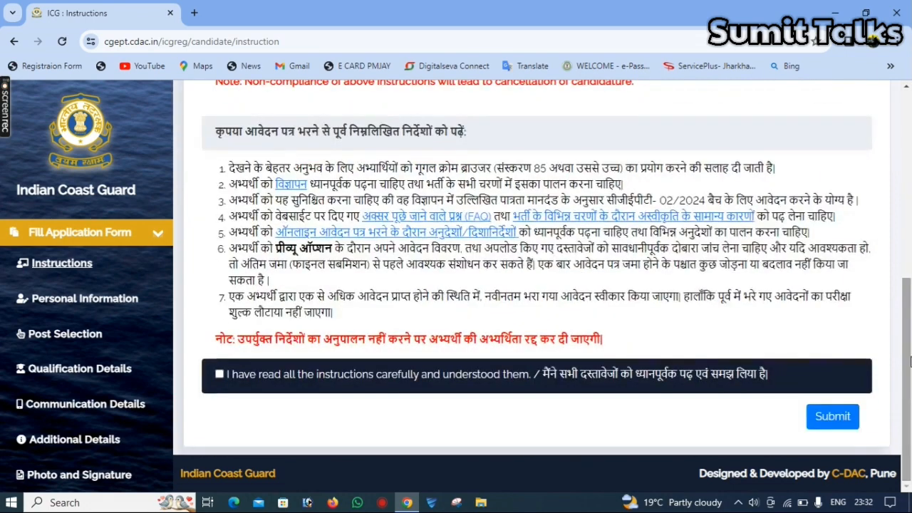
left_click(221, 377)
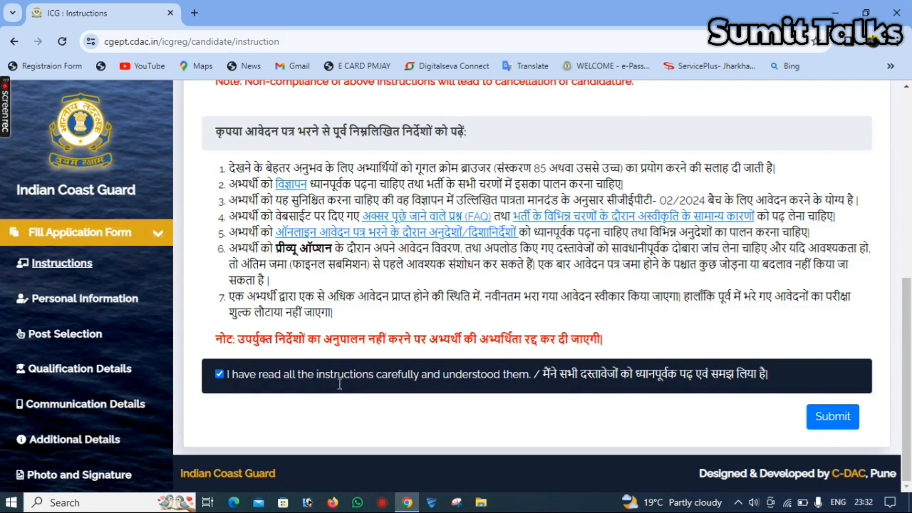
left_click(825, 418)
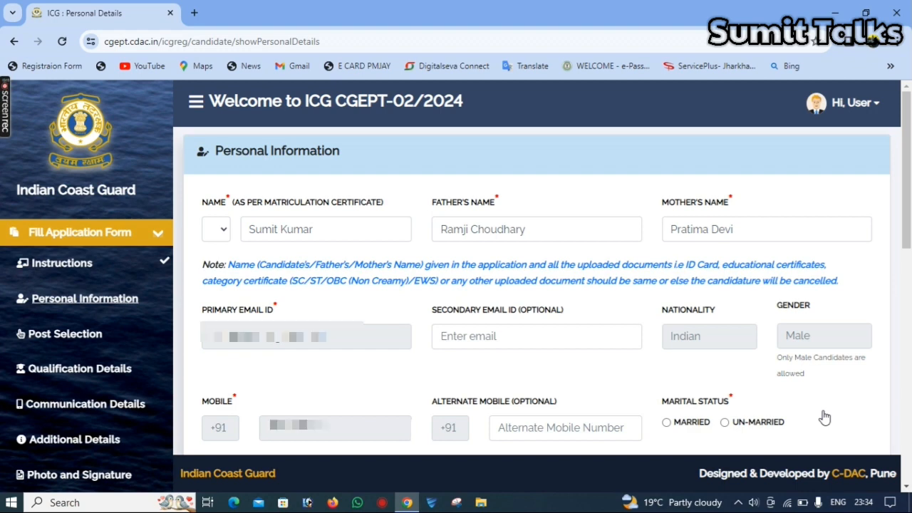
- Set marital status to Un-married, answer YES for Aadhaar, and enter the Aadhaar number
scroll(498, 167, "down", 3)
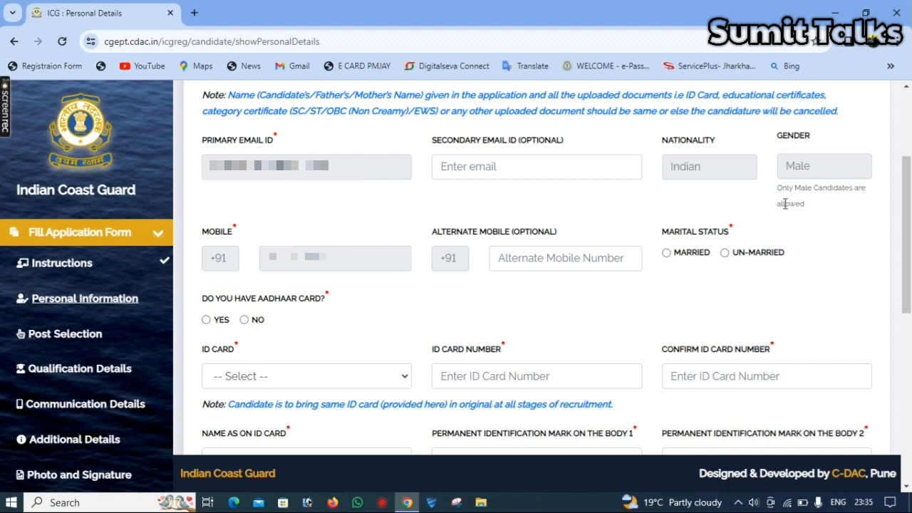
scroll(865, 184, "down", 2)
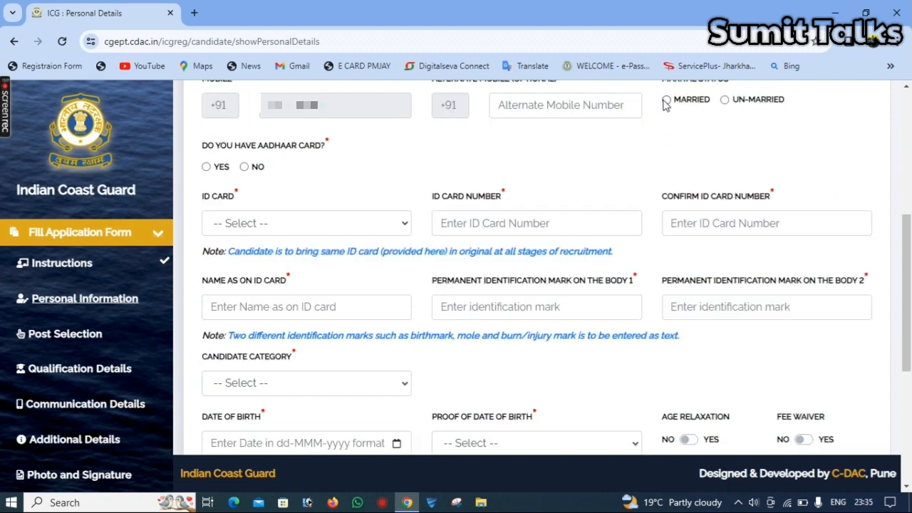
left_click(725, 100)
left_click(206, 168)
left_click(508, 223)
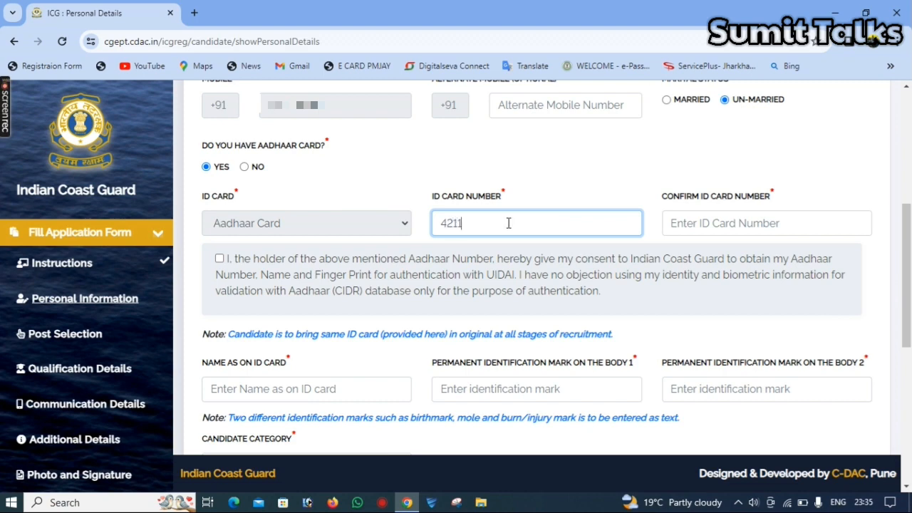
- Re-enter the Aadhaar number to confirm it and give Aadhaar authentication consent
key("Tab")
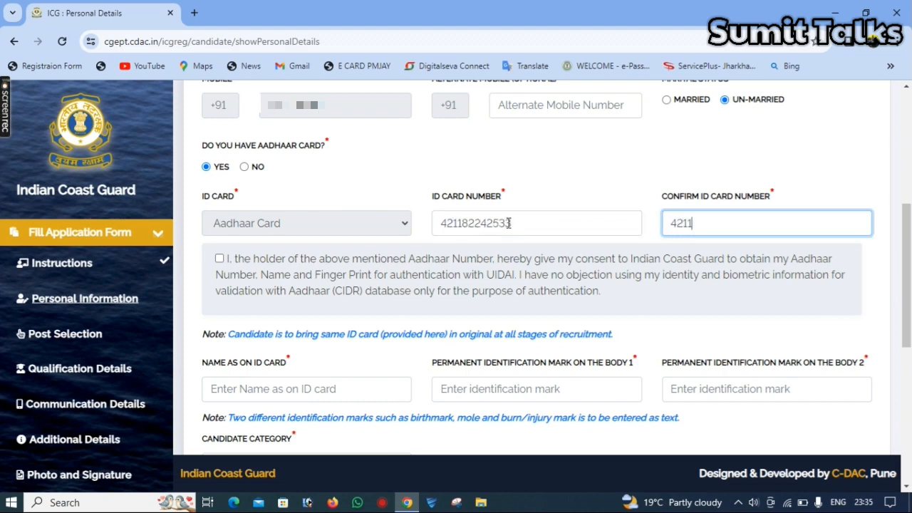
key("Tab")
key("space")
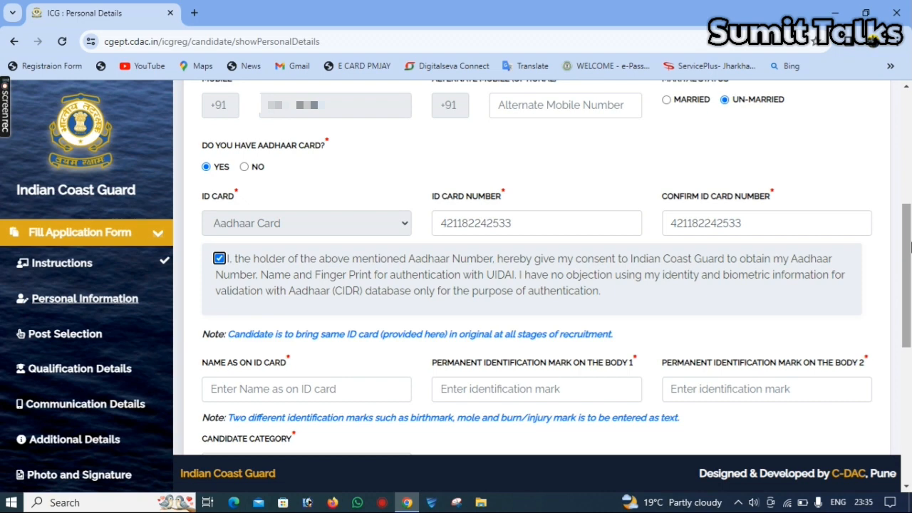
- Go to the ID-card name and identification mark fields, then open the candidate category list
scroll(909, 246, "down", 3)
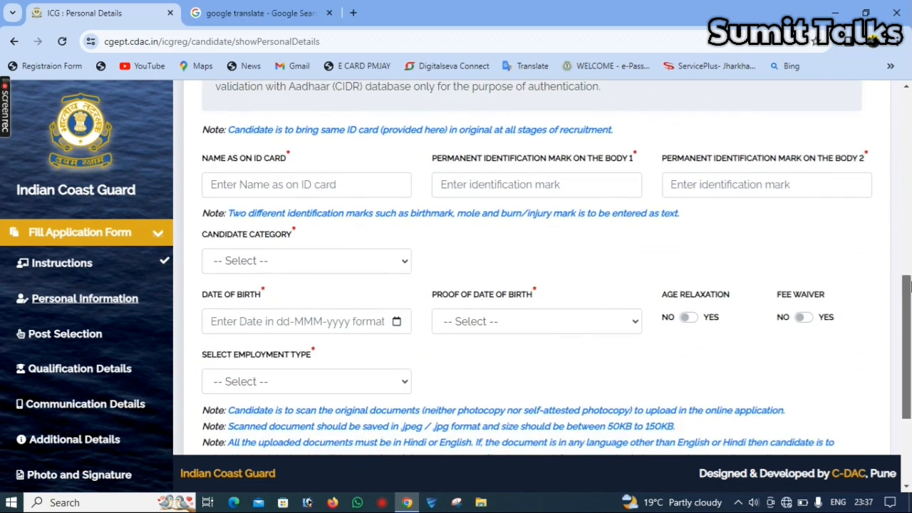
scroll(910, 285, "down", 1)
left_click(324, 140)
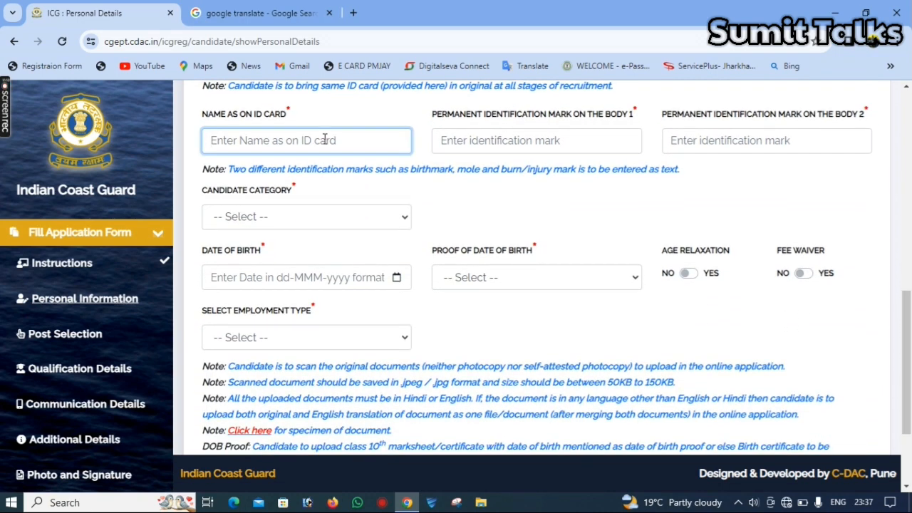
left_click(558, 145)
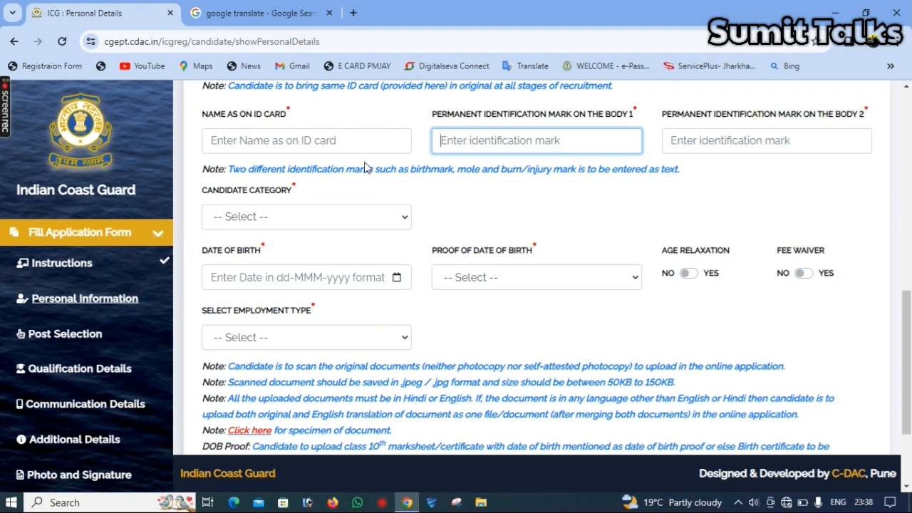
left_click(307, 218)
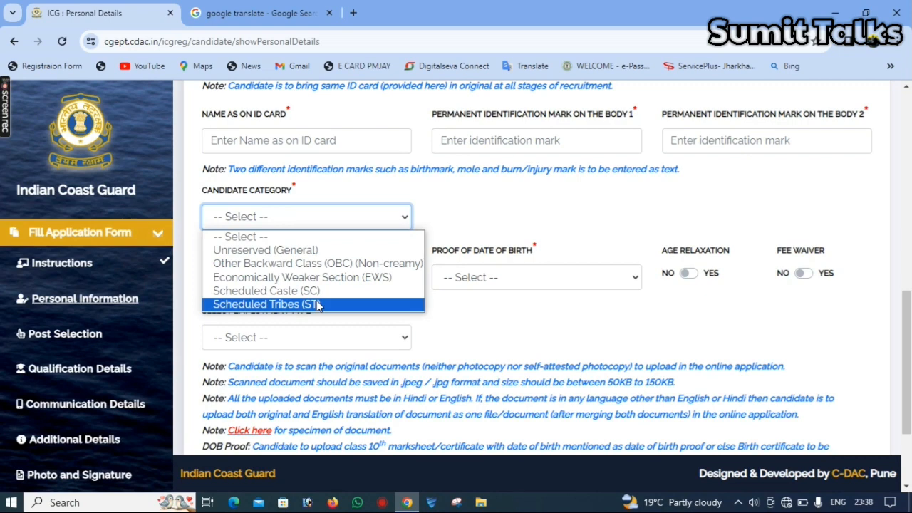
- Choose Scheduled Tribes (ST) with a certificate issued 11-Jan-2024 and validity 'Always valid'
left_click(316, 303)
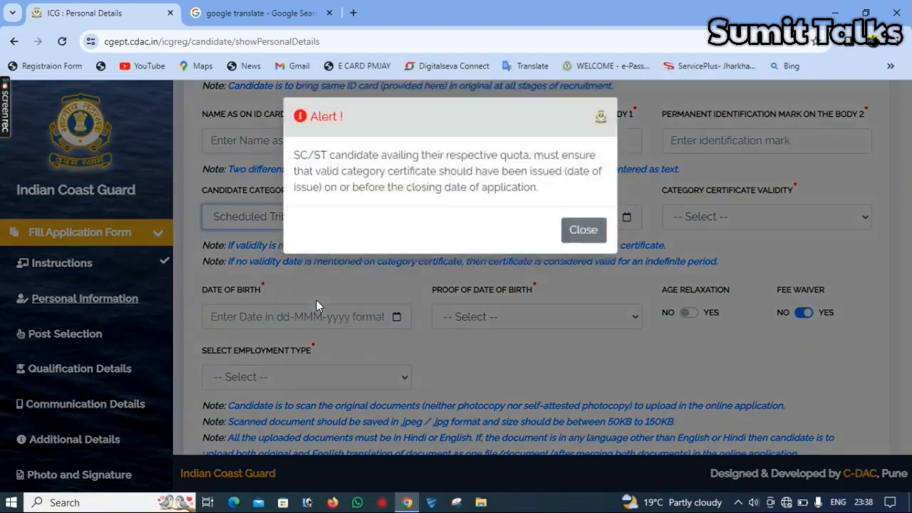
left_click(584, 233)
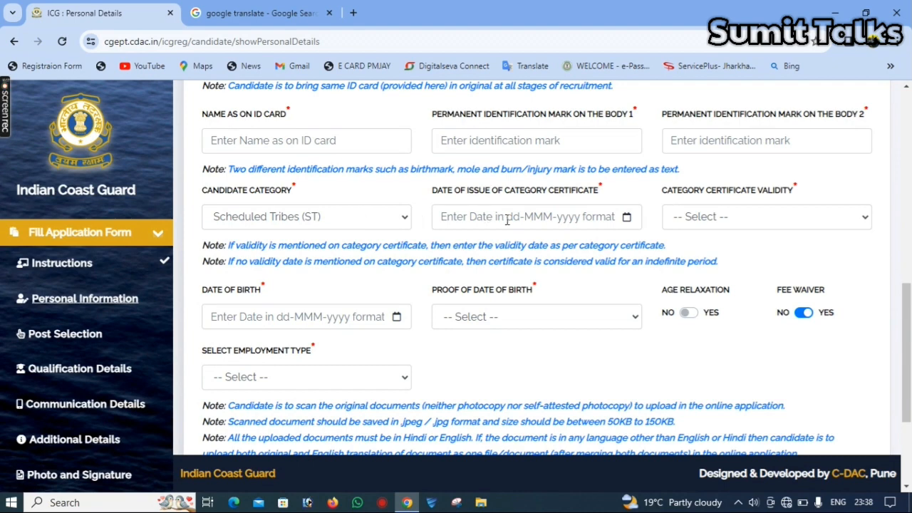
left_click(550, 218)
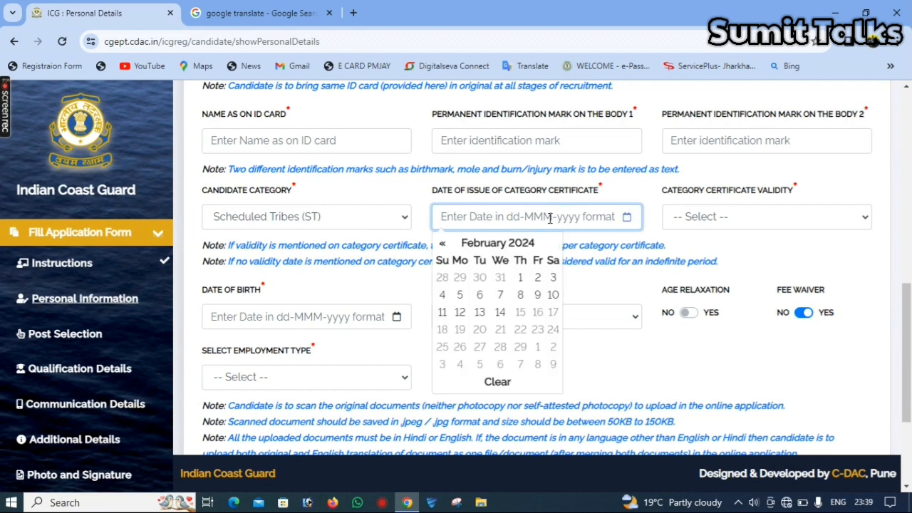
left_click(443, 245)
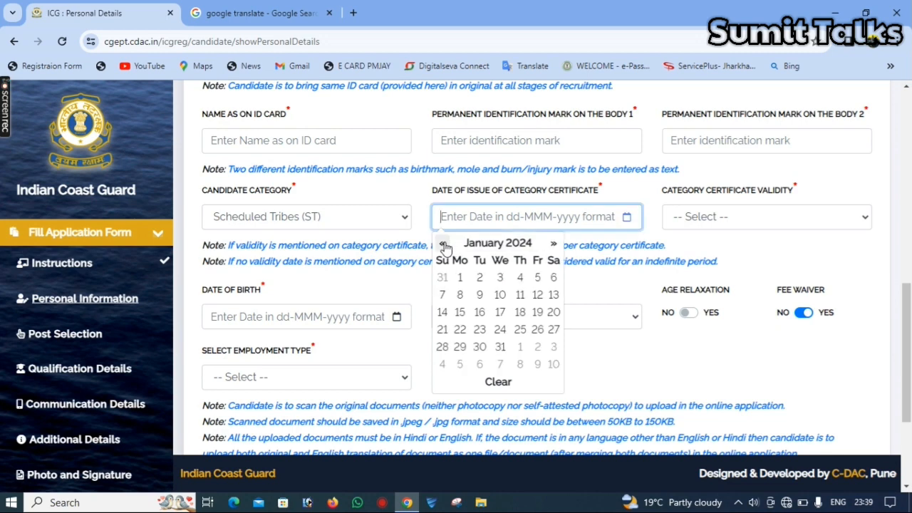
left_click(521, 295)
left_click(790, 215)
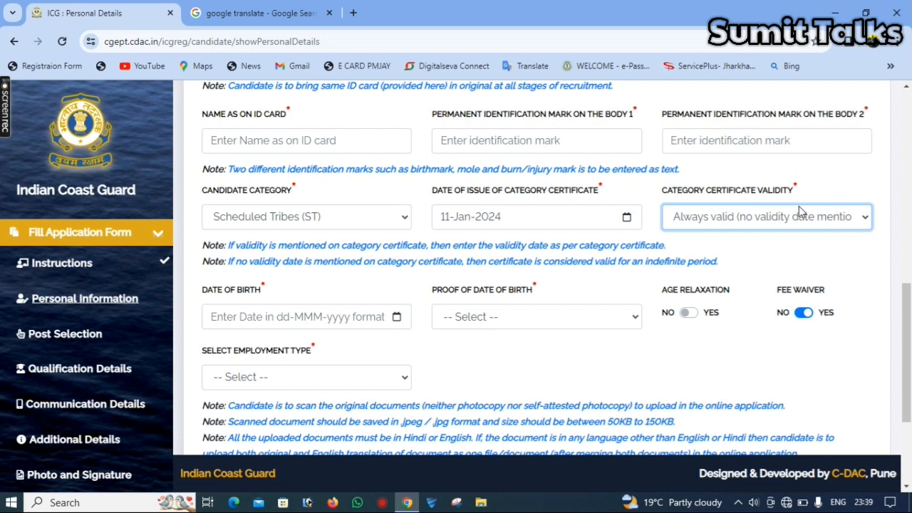
left_click(798, 206)
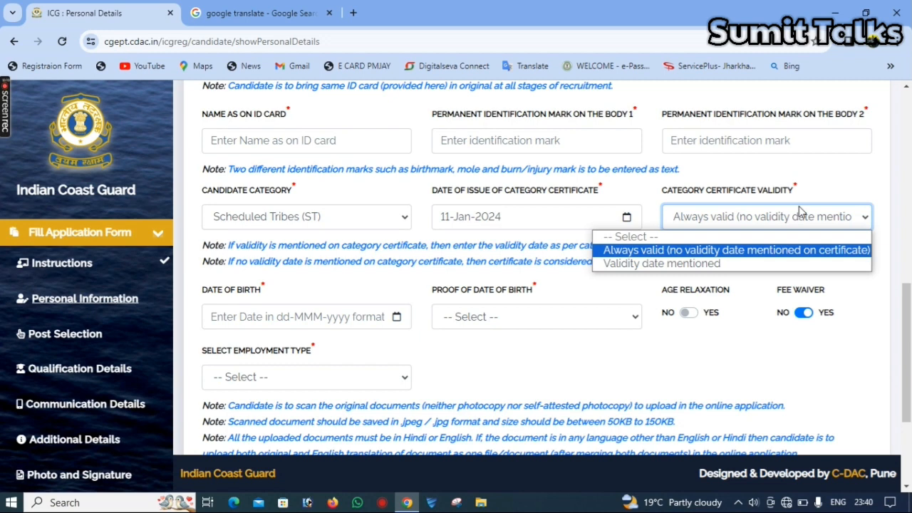
left_click(799, 206)
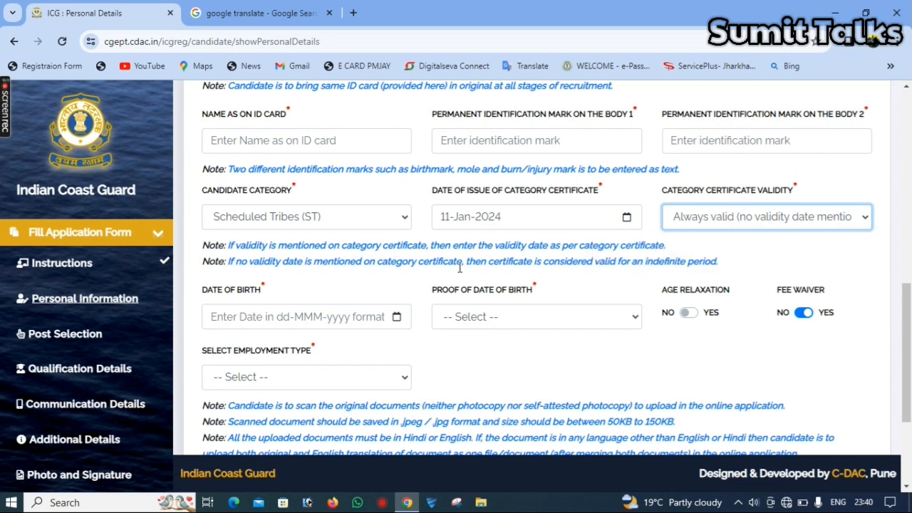
left_click(314, 320)
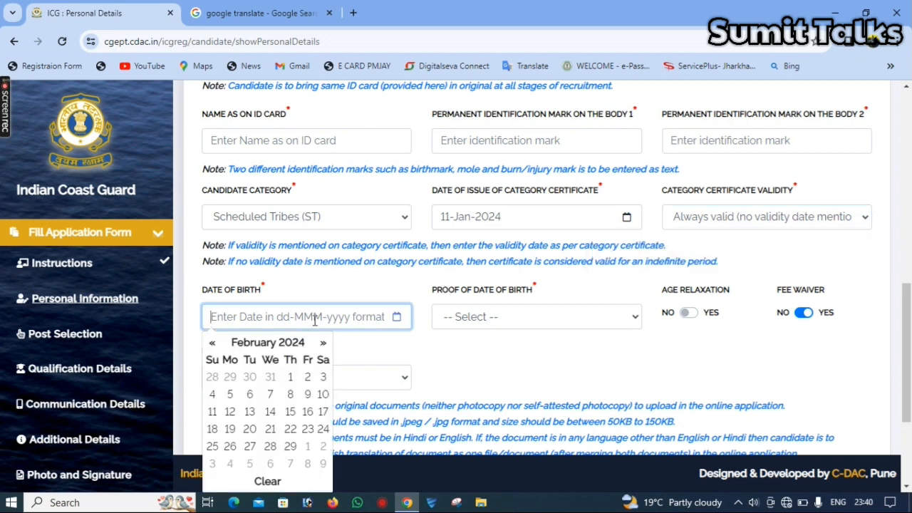
left_click(294, 343)
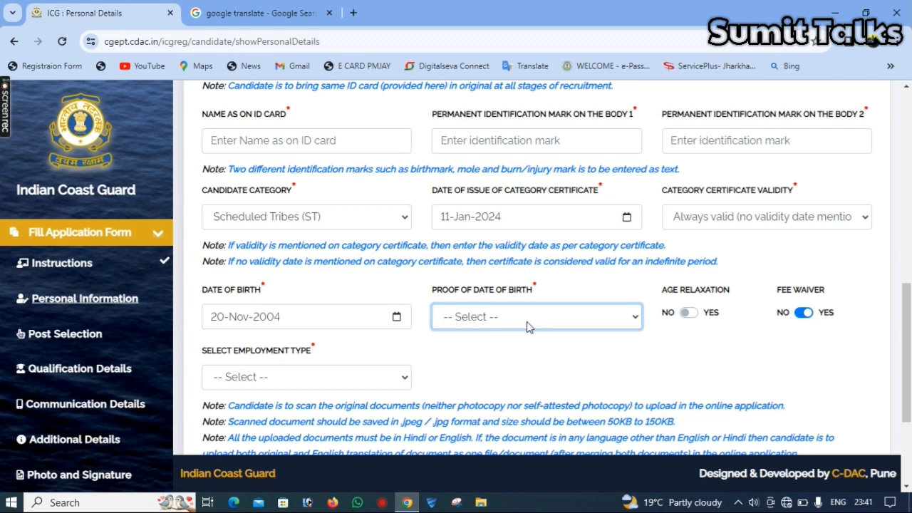
left_click(528, 326)
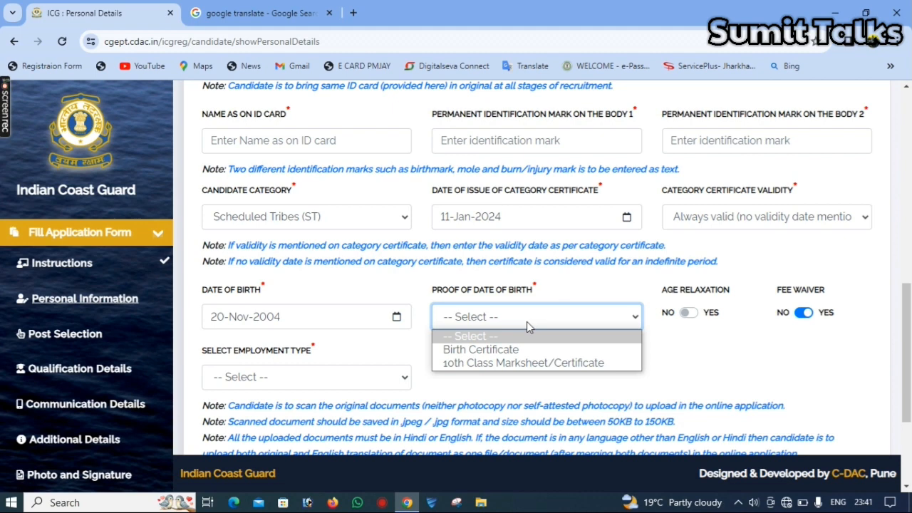
key("Down")
key("Down")
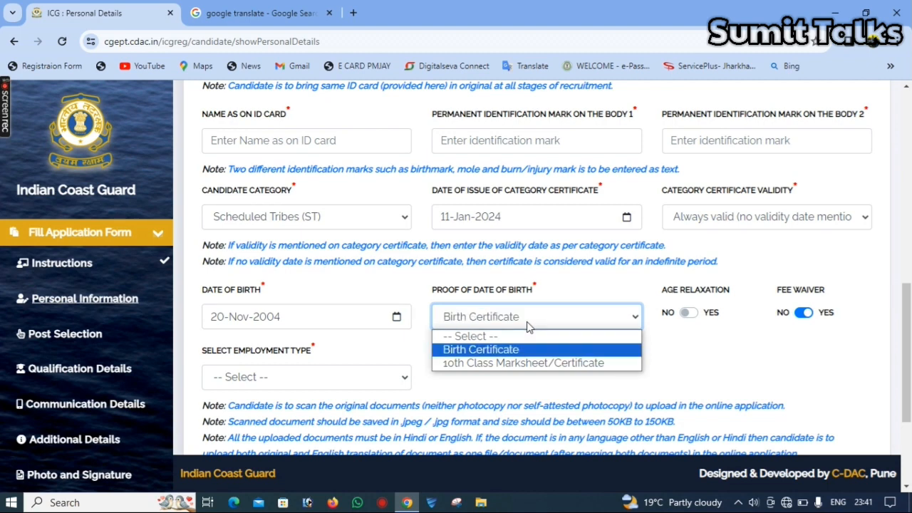
key("Return")
left_click(858, 331)
left_click_drag(910, 306, 909, 377)
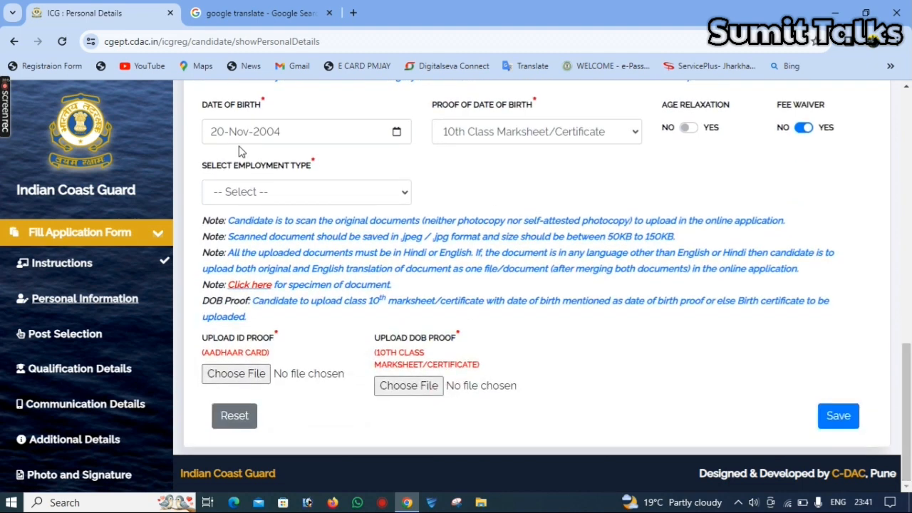
- Set the employment type to Unemployed
left_click(301, 192)
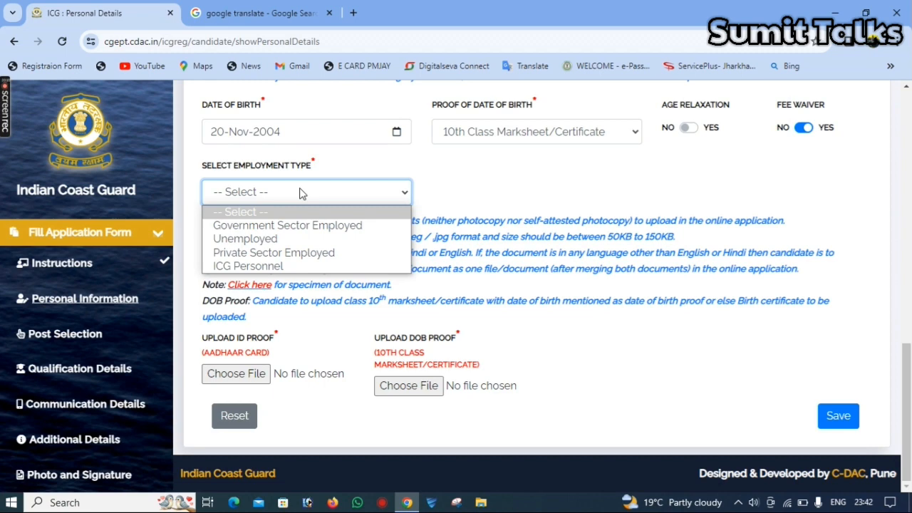
key("Down")
key("Down")
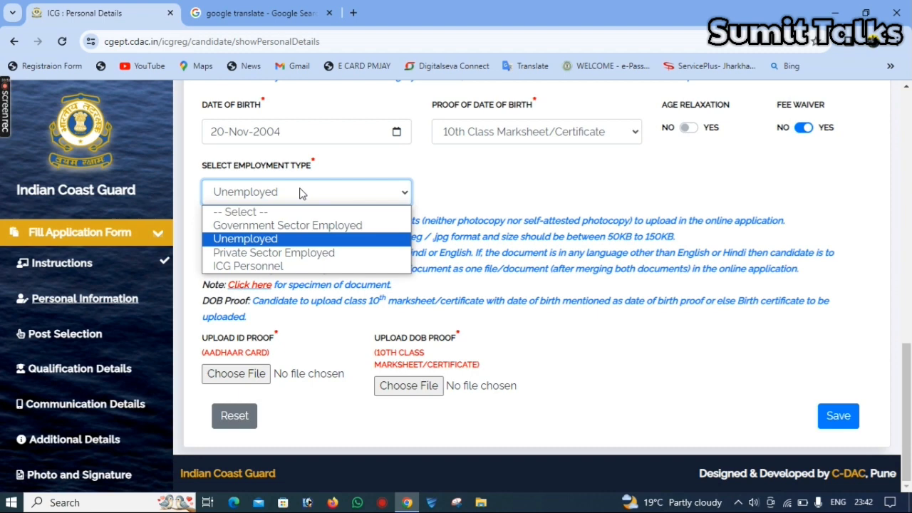
left_click(299, 193)
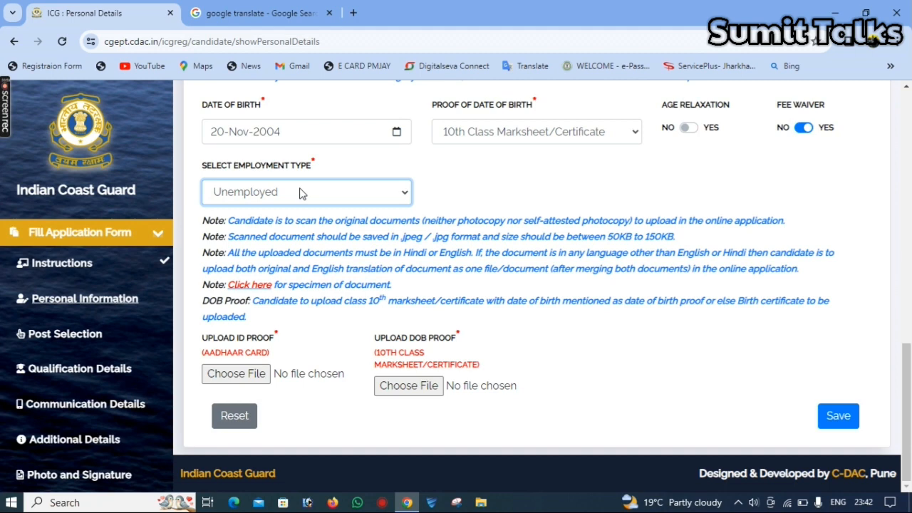
key("Tab")
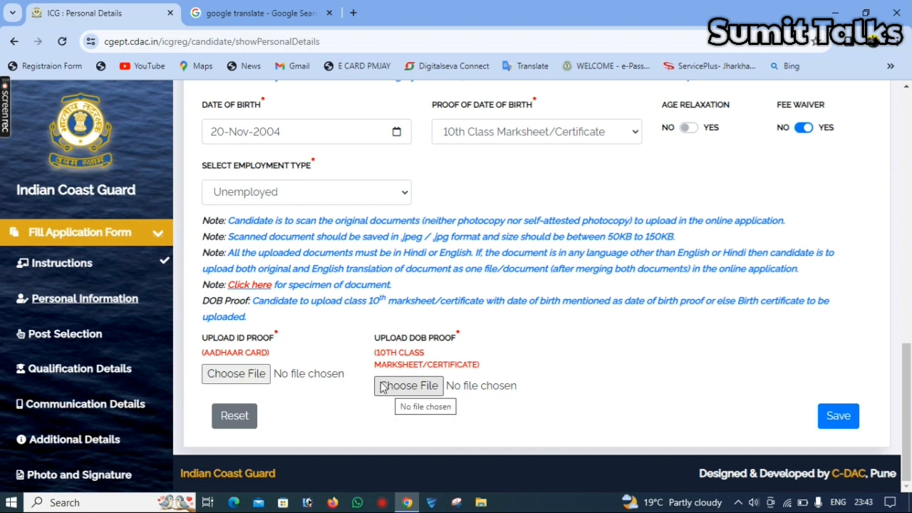
- Attach the Aadhaar image as ID proof and BASUMMIT.jpg as DOB proof, then save the personal details
left_click(242, 375)
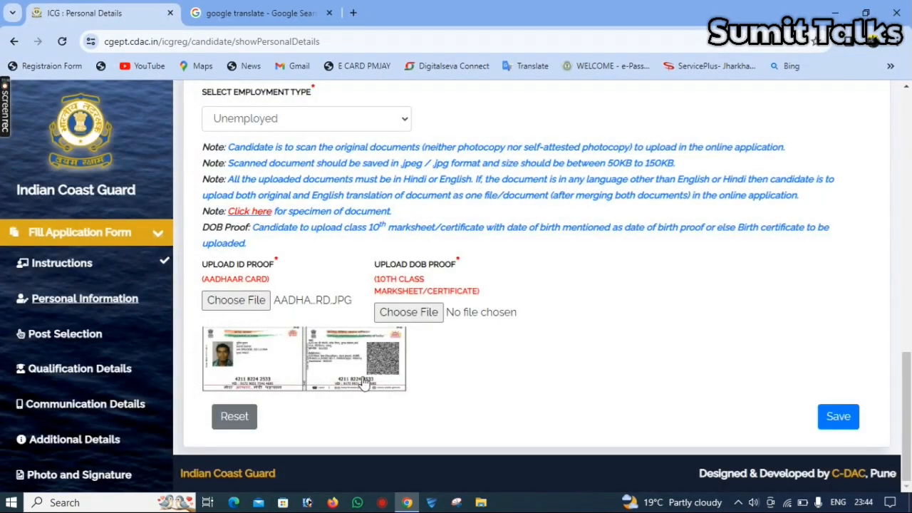
left_click(422, 318)
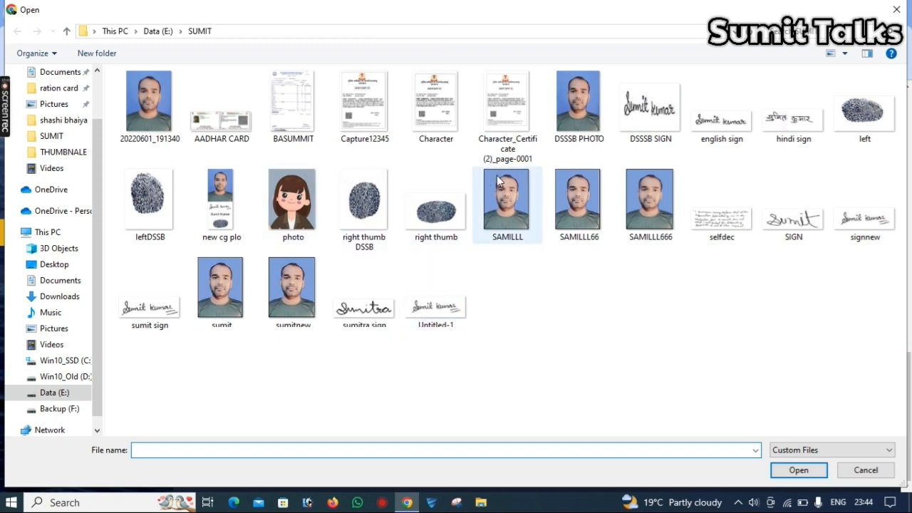
double_click(289, 105)
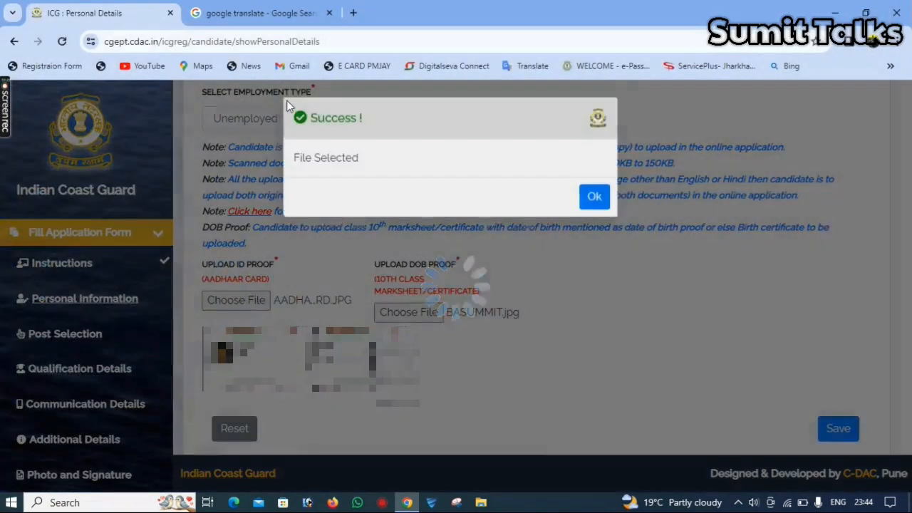
left_click(595, 200)
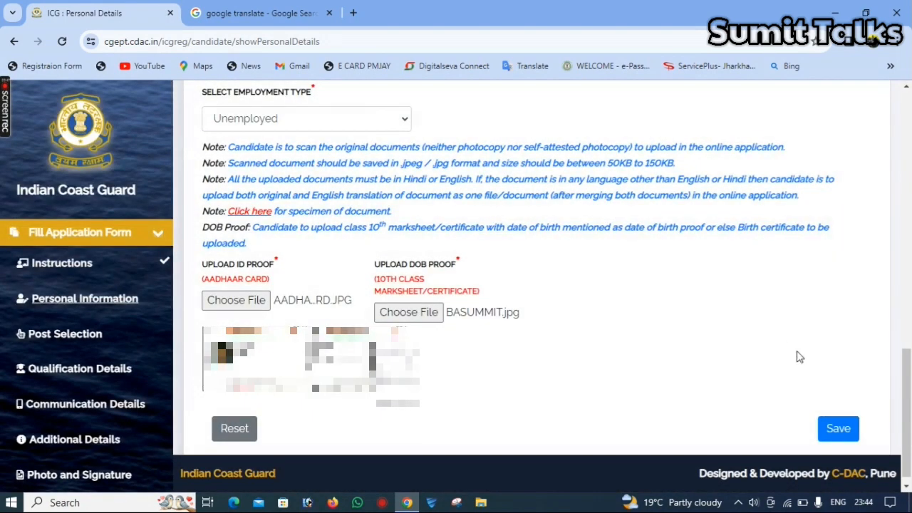
left_click(840, 429)
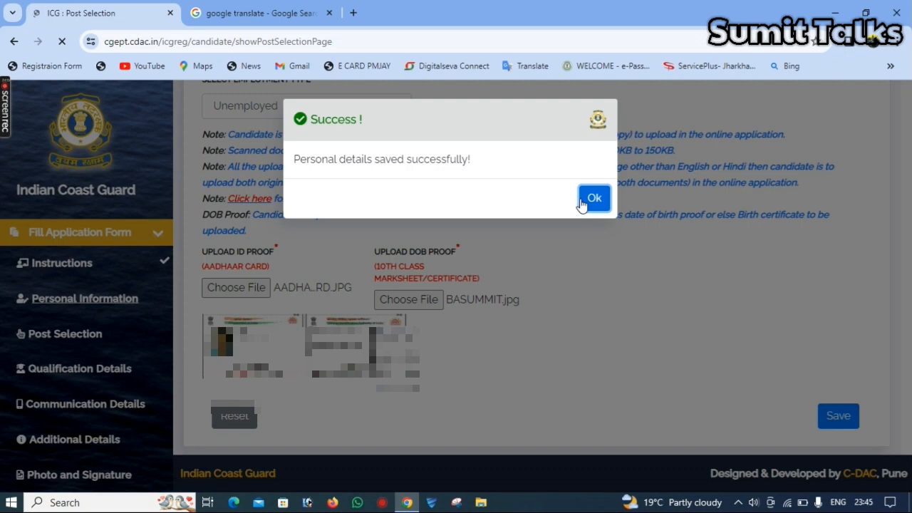
left_click(582, 203)
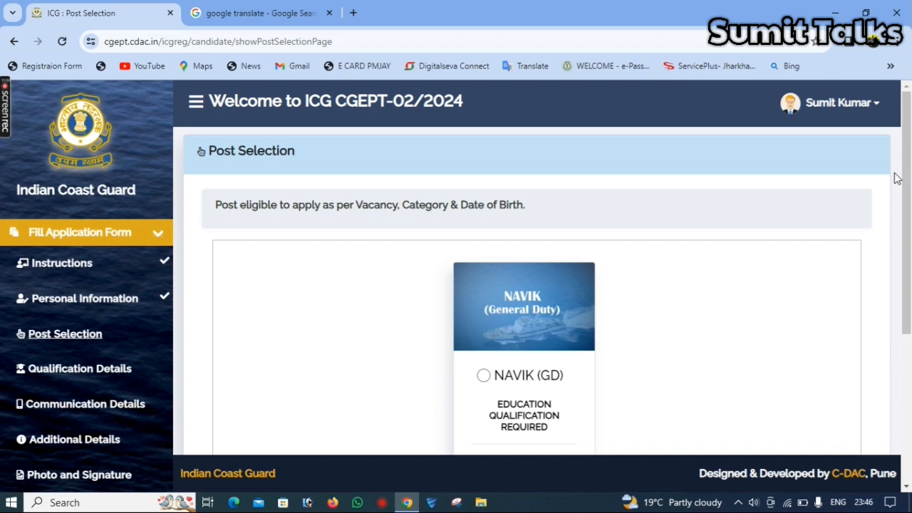
- Select the NAVIK (GD) post, save it, and acknowledge the saved message
left_click_drag(906, 185, 906, 277)
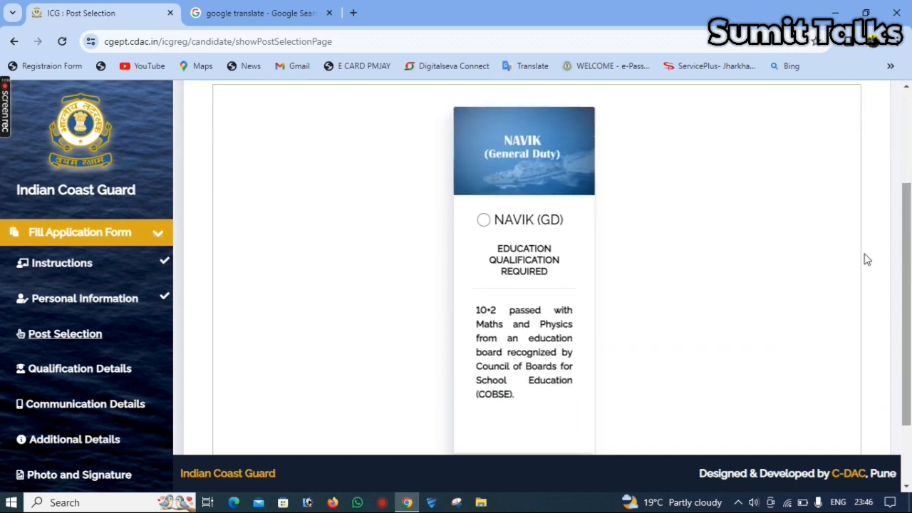
left_click(483, 217)
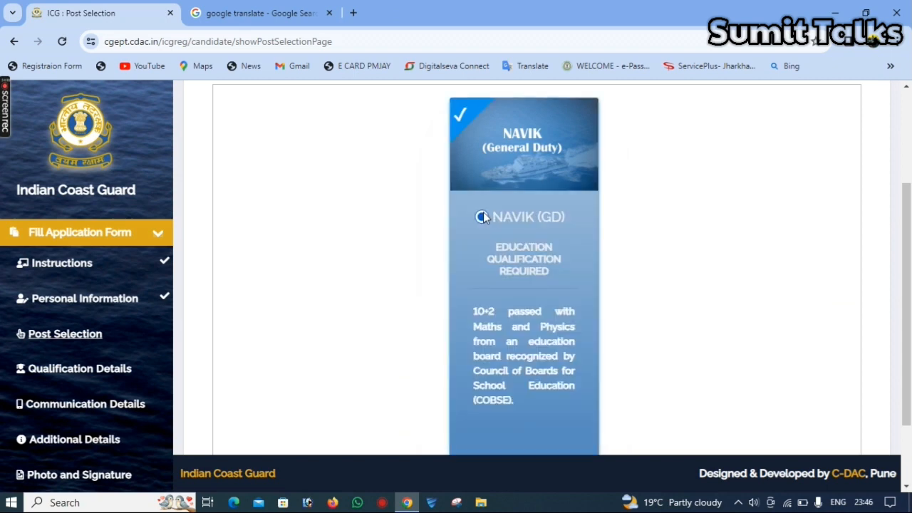
left_click_drag(910, 350, 909, 408)
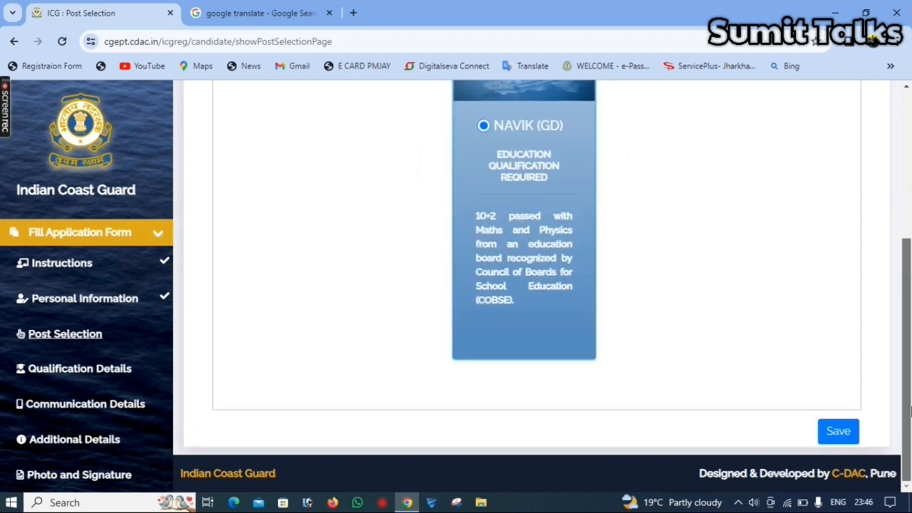
left_click(838, 433)
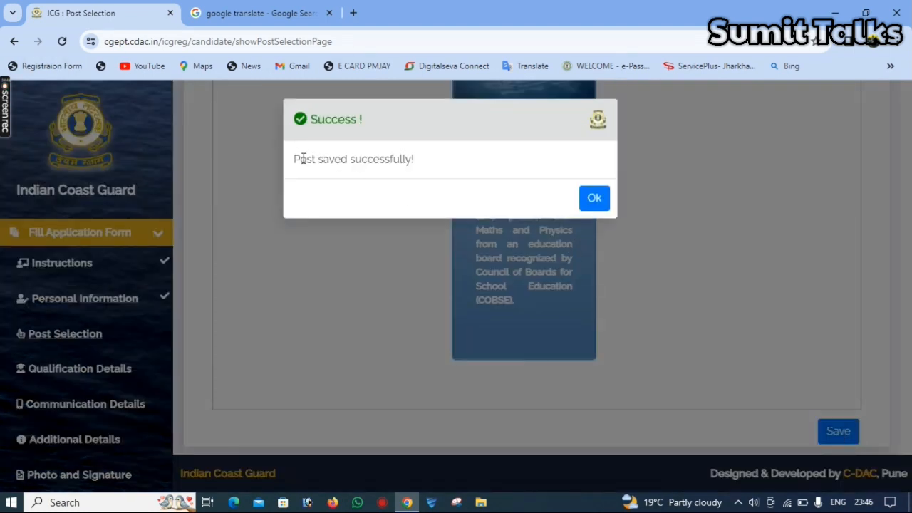
left_click(591, 200)
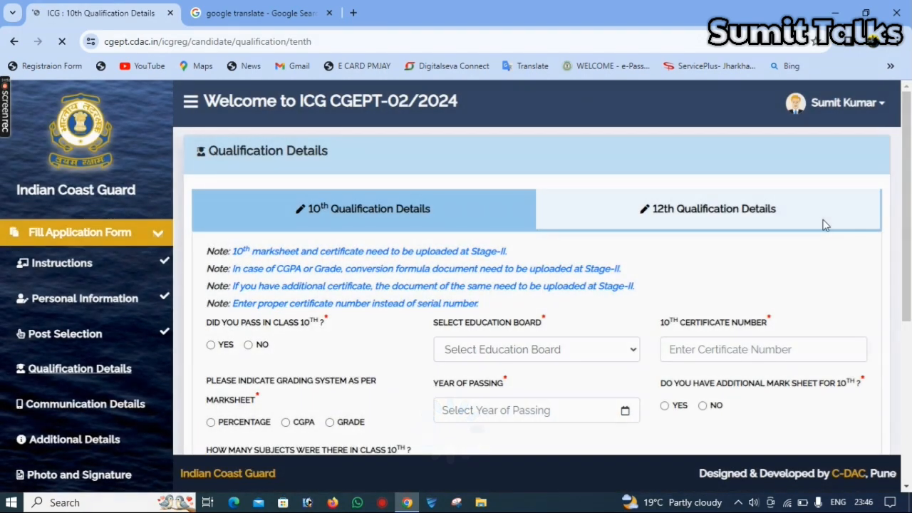
- Mark class 10 as passed with Jharkhand Academic Council, Ranchi board and enter the certificate number
left_click_drag(910, 207, 910, 283)
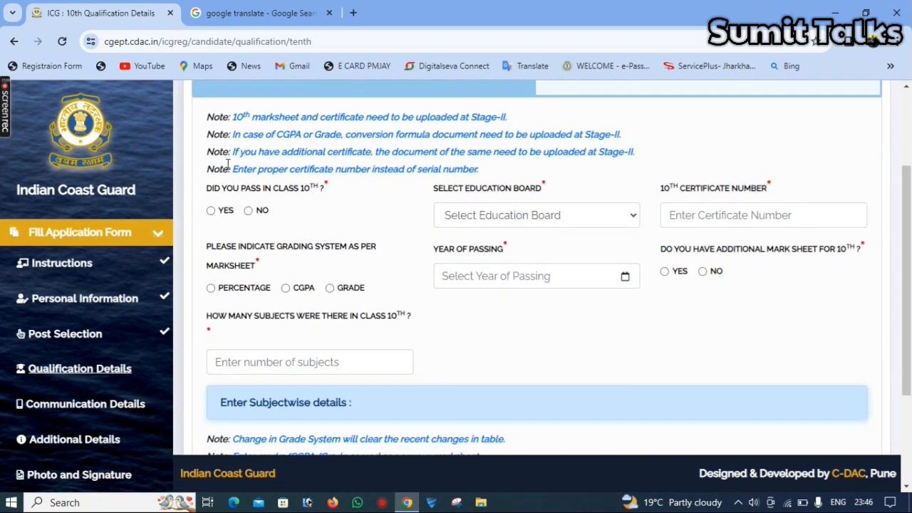
left_click(214, 212)
left_click(526, 221)
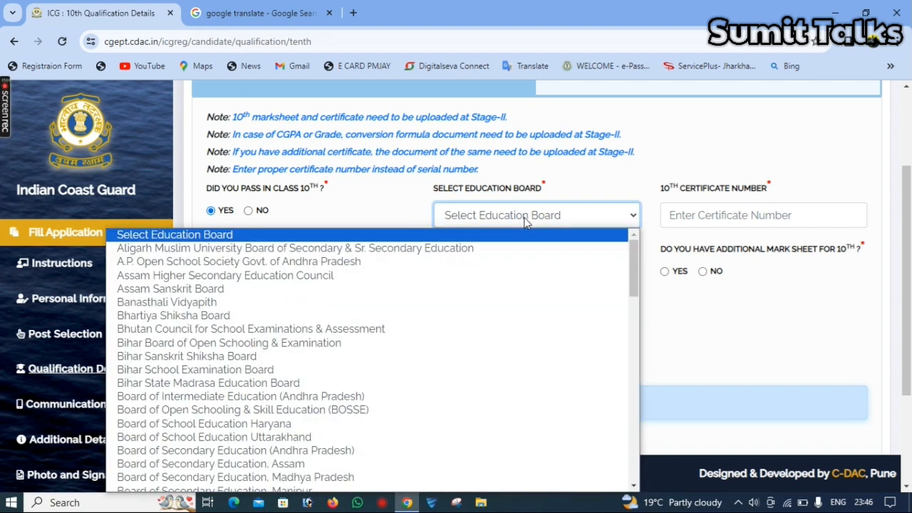
type("jh")
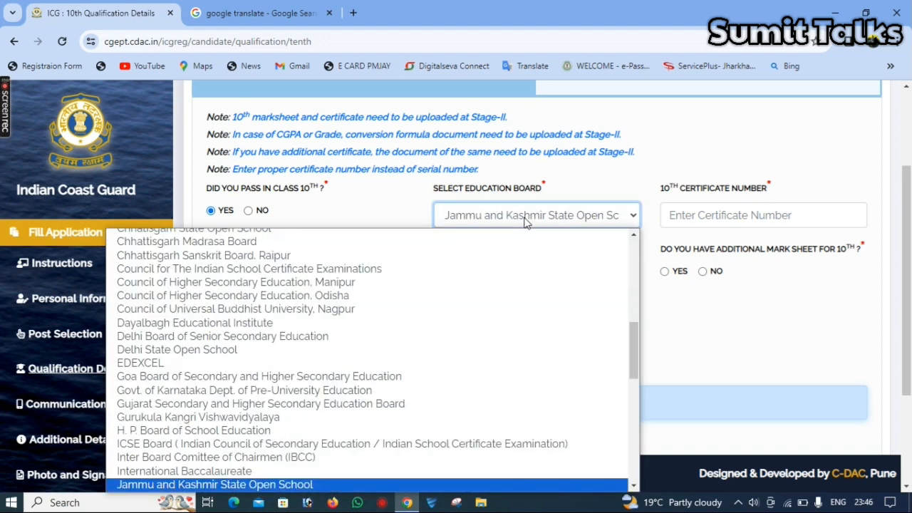
key("Return")
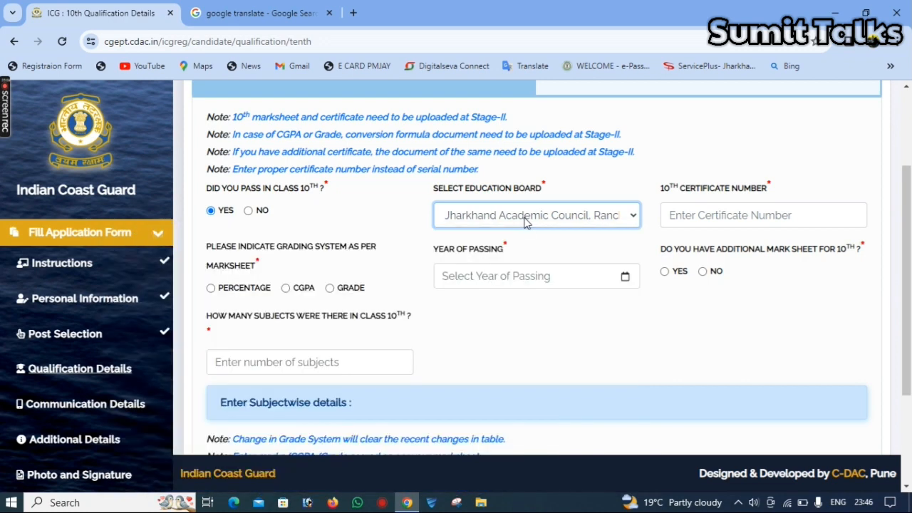
left_click(716, 214)
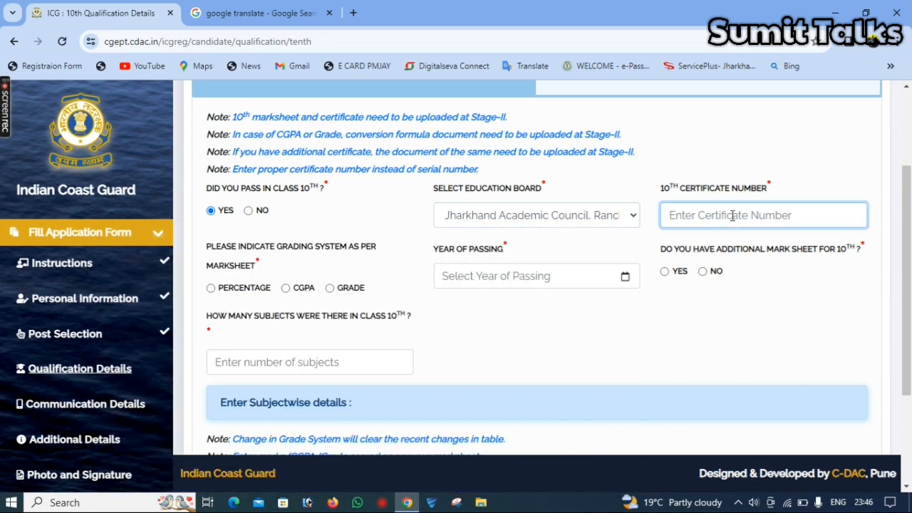
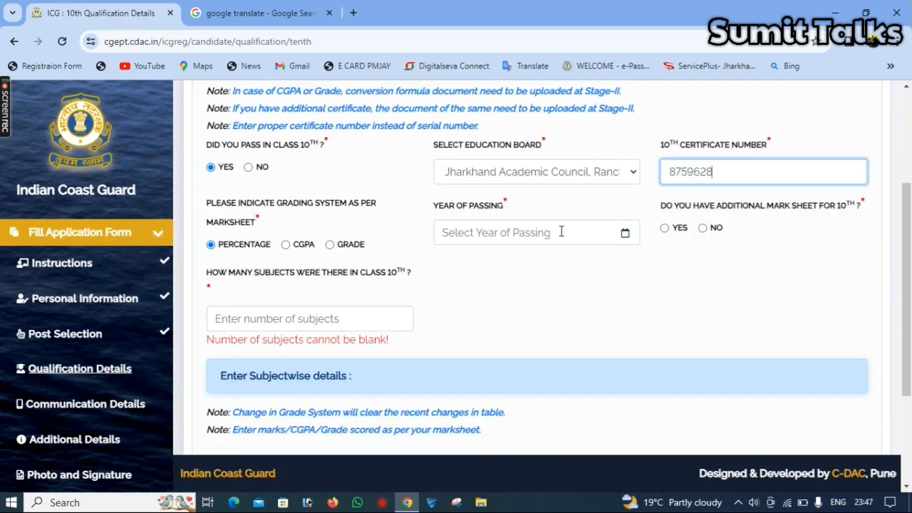
- Set passing year 2016, answer No to an additional mark sheet, and enter 5 subjects
left_click(562, 231)
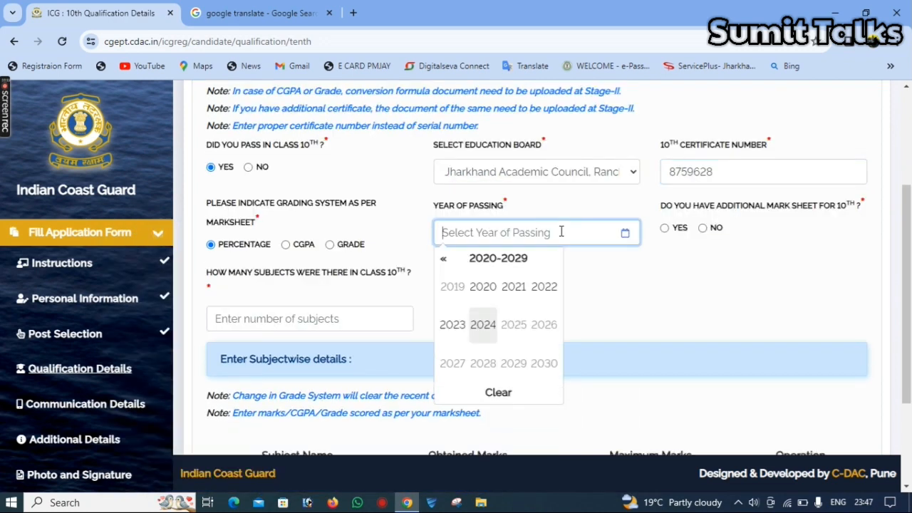
left_click(444, 260)
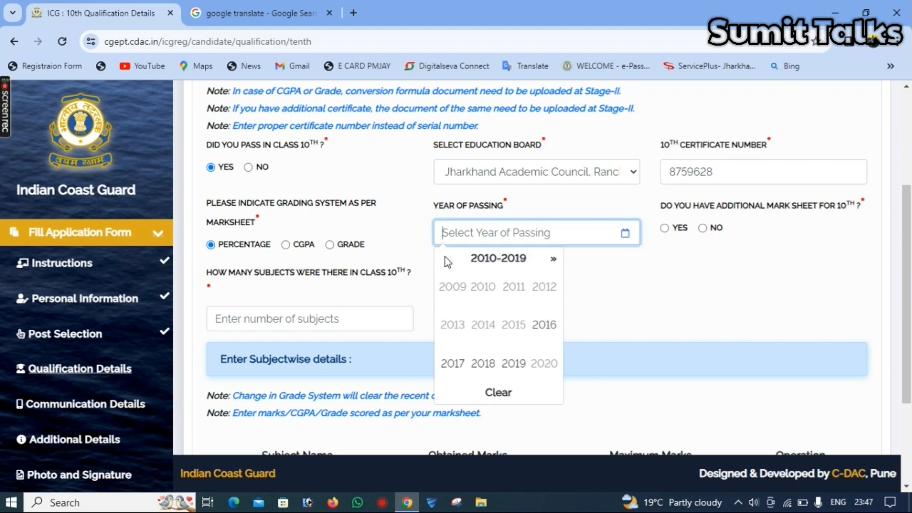
left_click(544, 326)
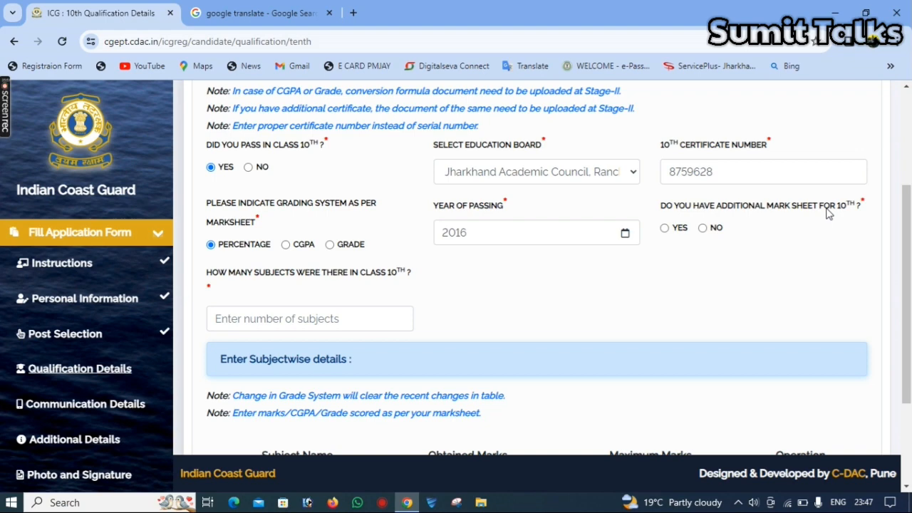
left_click(665, 228)
left_click(703, 229)
left_click(274, 318)
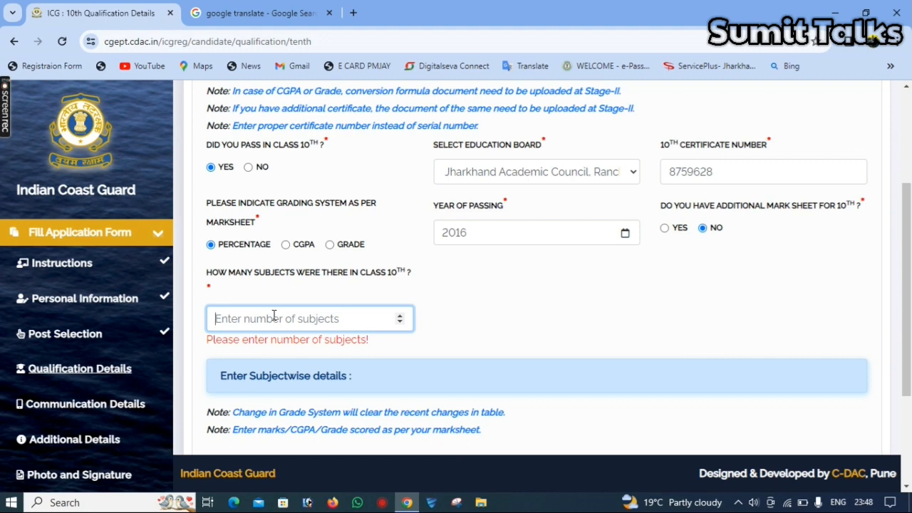
type("5")
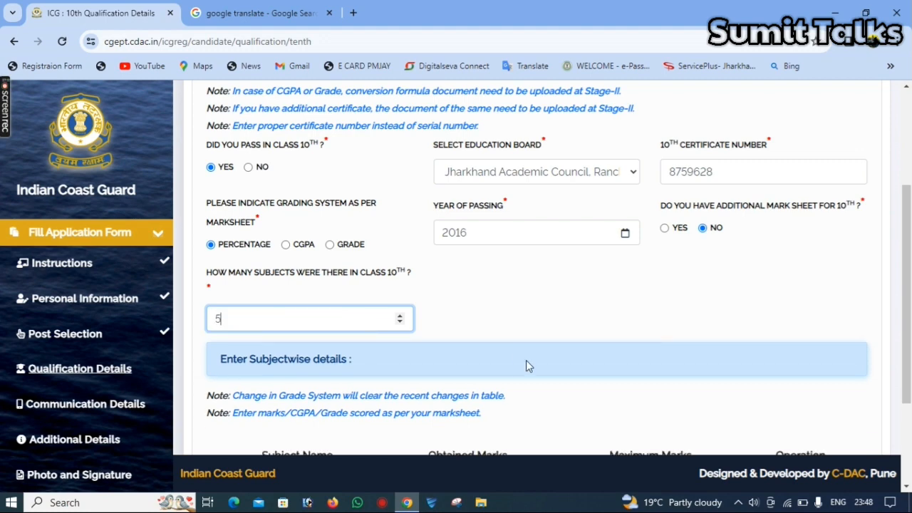
left_click_drag(909, 295, 911, 387)
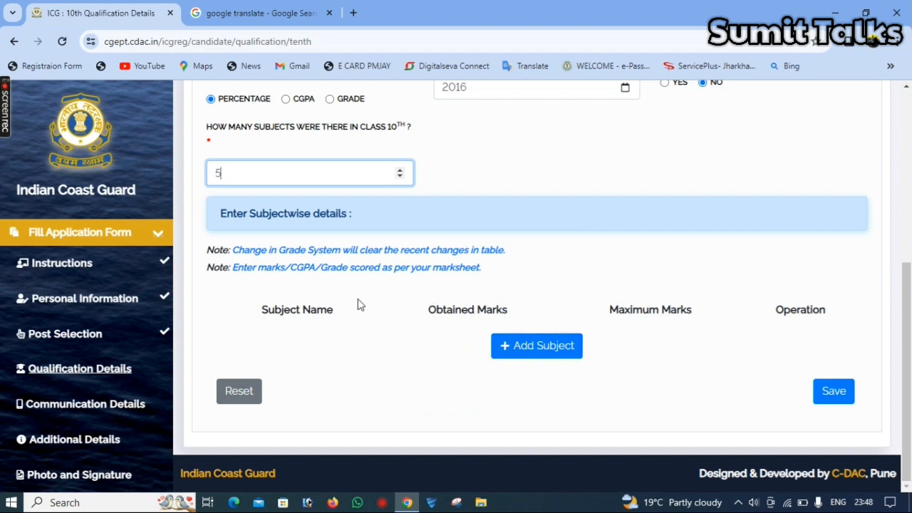
- Add the last class 10 subject row, save all five marks out of 100, and go to 12th Qualification Details
left_click(509, 352)
left_click(311, 344)
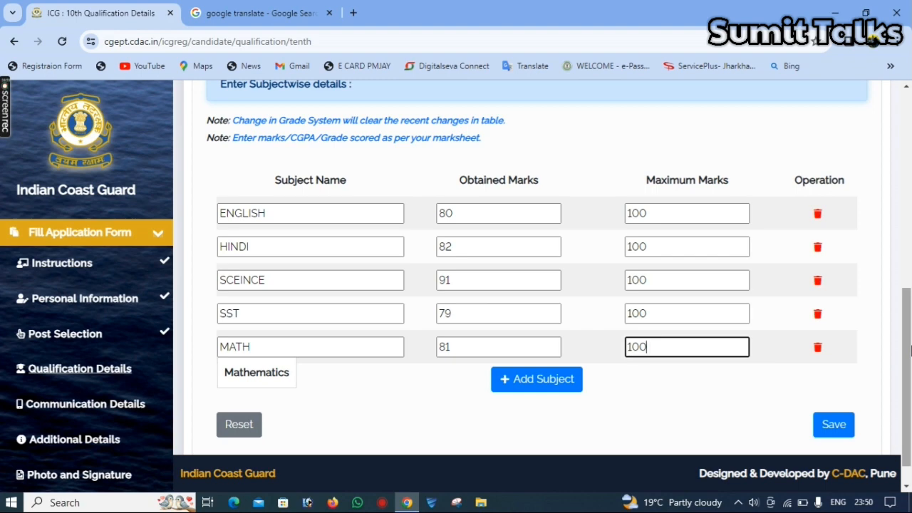
left_click(838, 429)
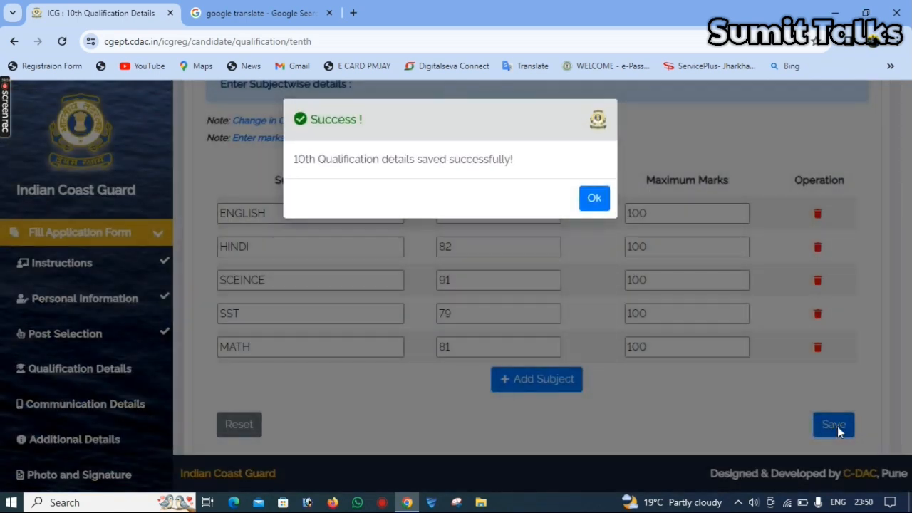
left_click(600, 202)
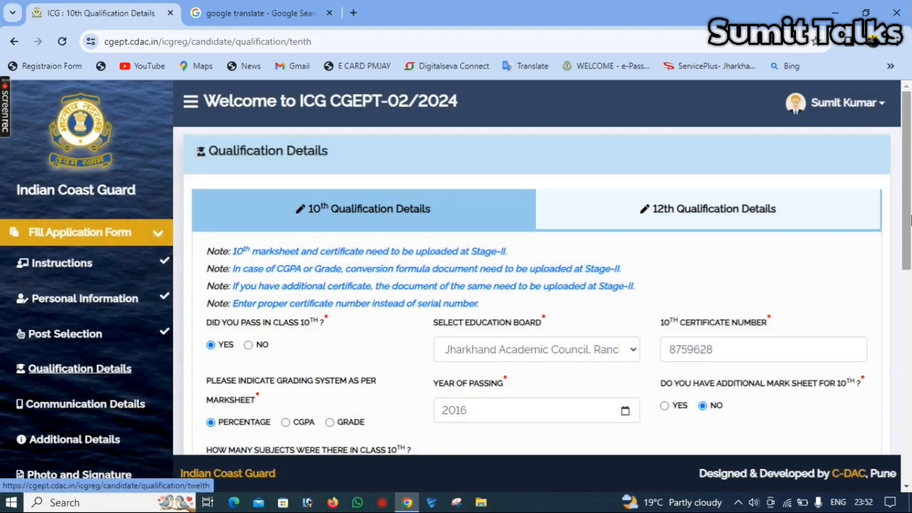
left_click_drag(911, 219, 871, 190)
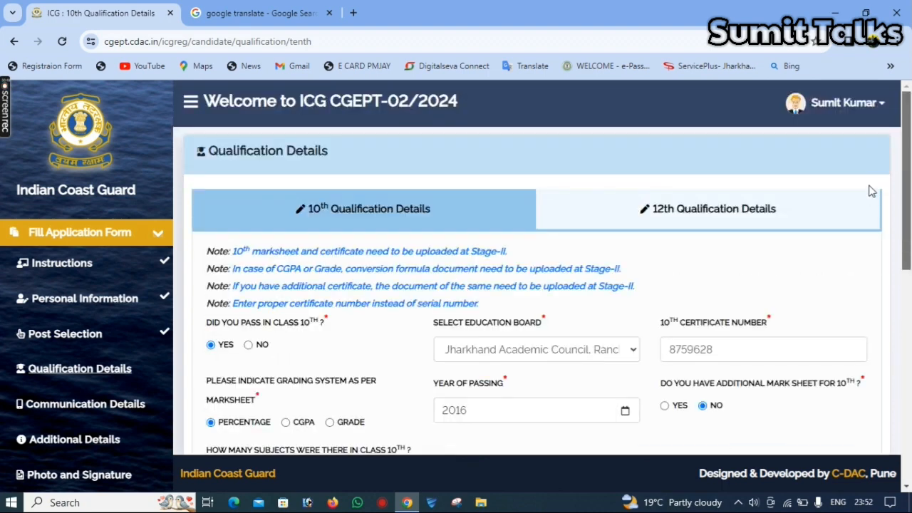
left_click(703, 216)
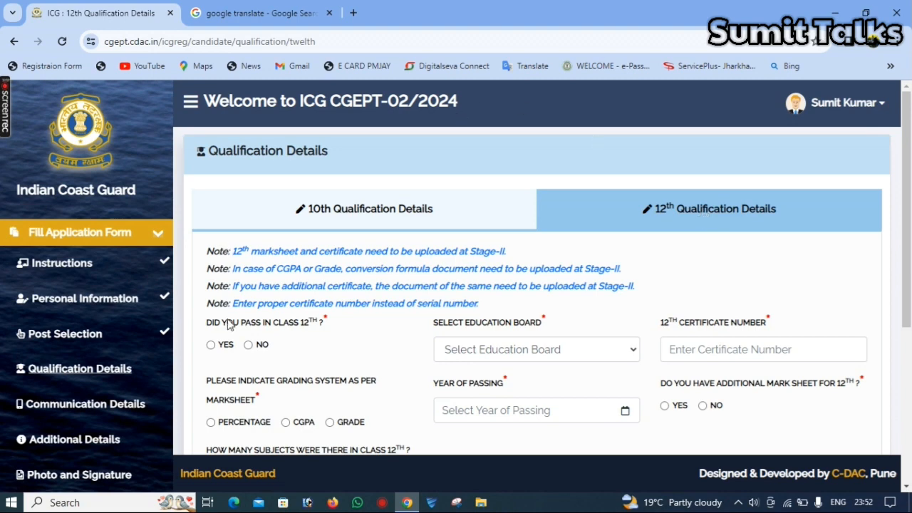
- Mark class 12 as passed, with the Jharkhand Academic Council, Ranchi board and the certificate number
left_click(212, 346)
left_click(499, 349)
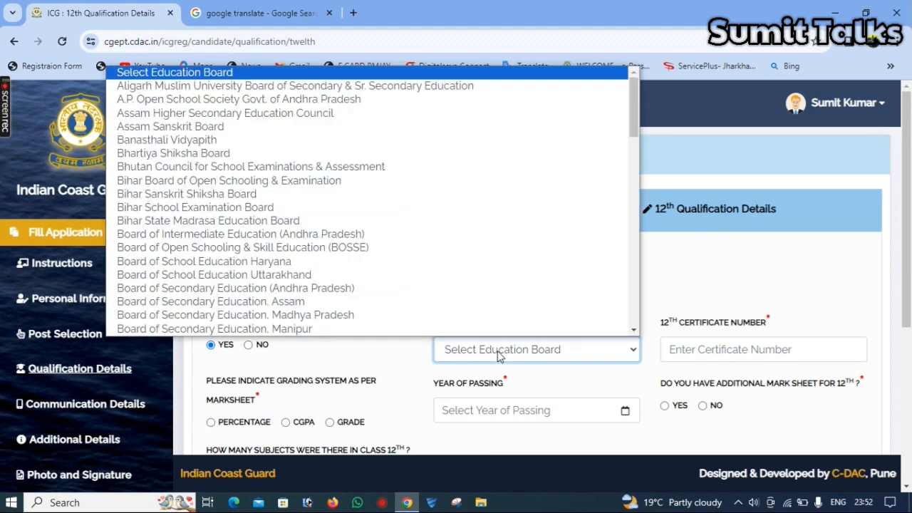
type("jh")
key("Return")
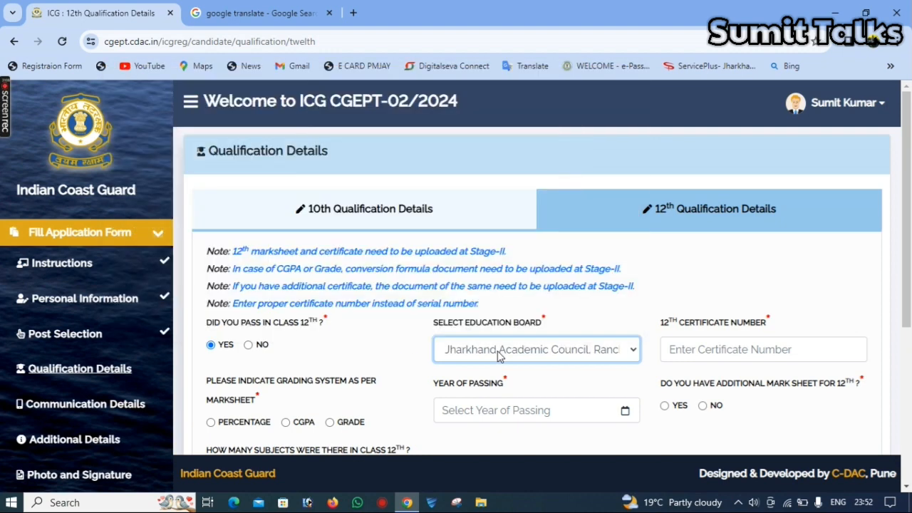
left_click(714, 349)
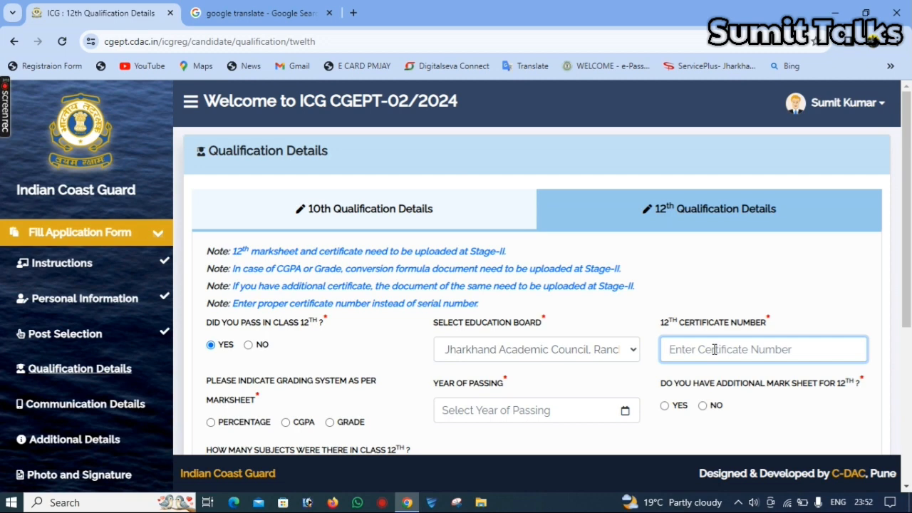
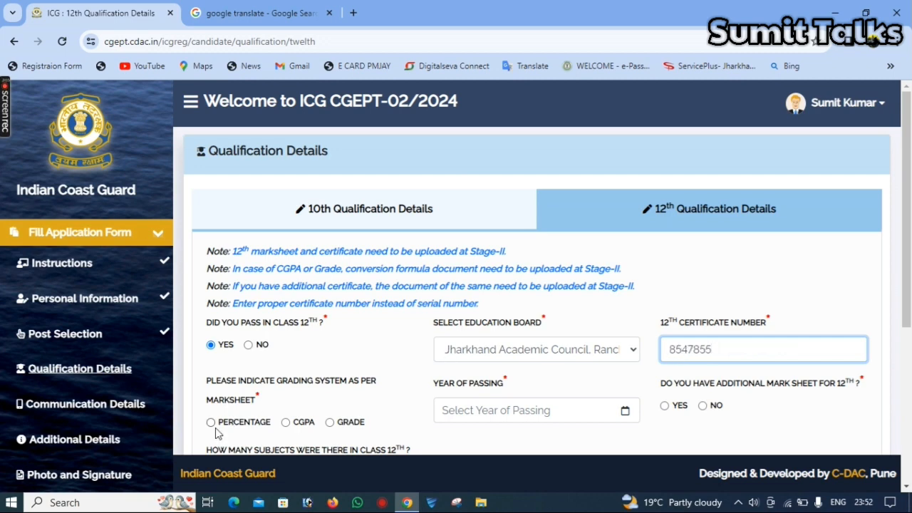
- Set Percentage grading, passing year 2021, no additional mark sheet, and 5 subjects
left_click(211, 423)
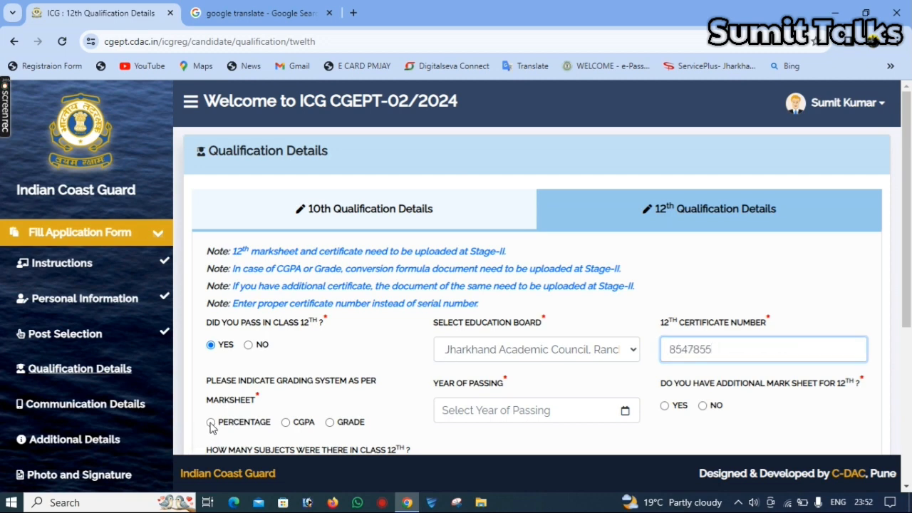
left_click(506, 409)
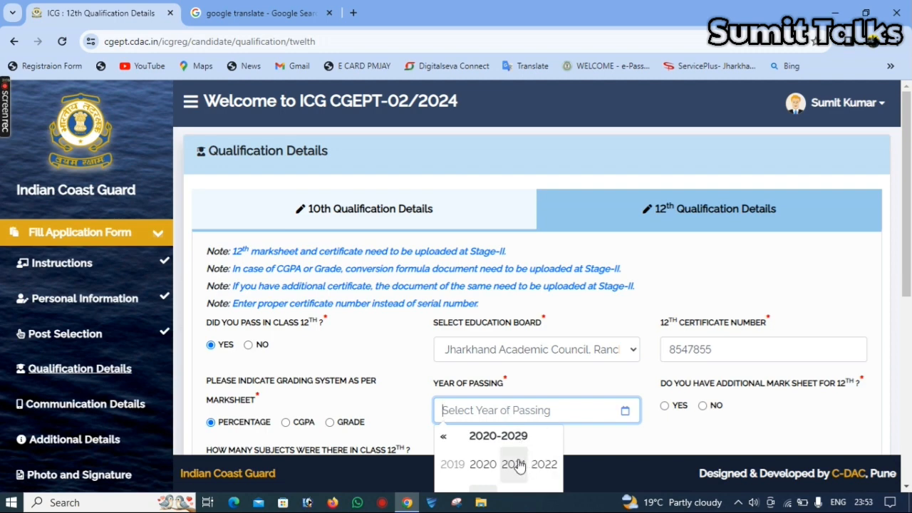
left_click(516, 464)
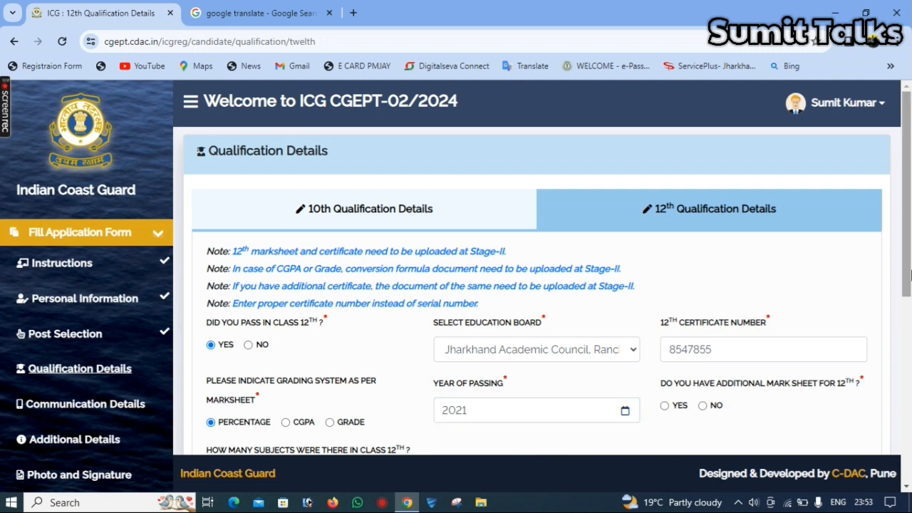
scroll(748, 317, "down", 2)
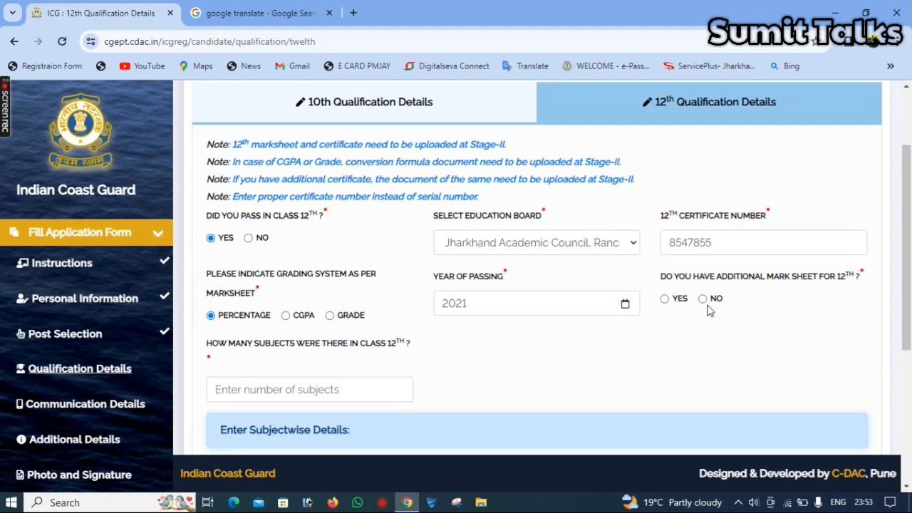
left_click(703, 299)
scroll(327, 268, "down", 2)
left_click(327, 269)
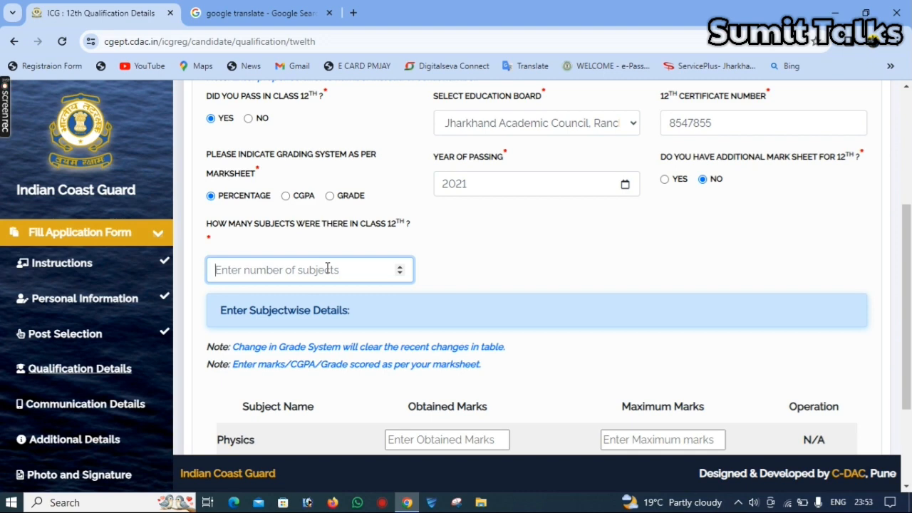
type("5")
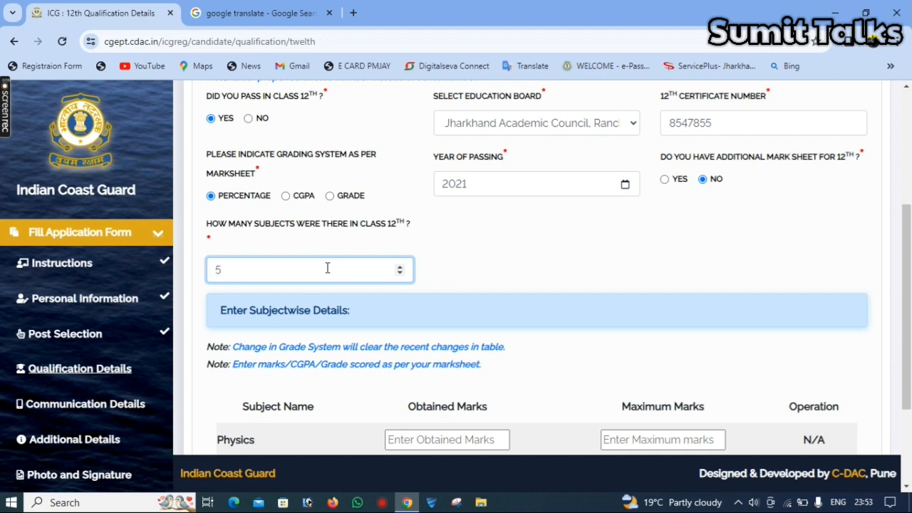
scroll(911, 368, "down", 2)
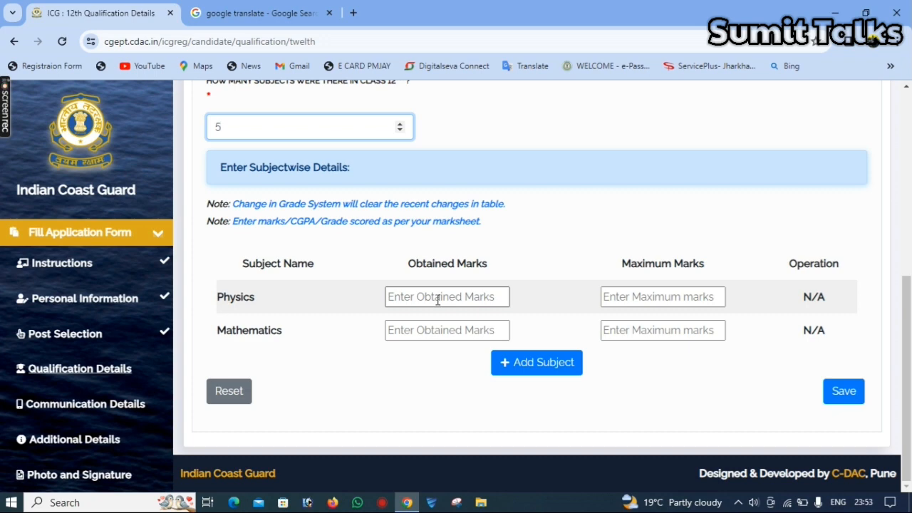
- Enter class 12 marks: Physics 79/100 and Mathematics 80/100
left_click(437, 300)
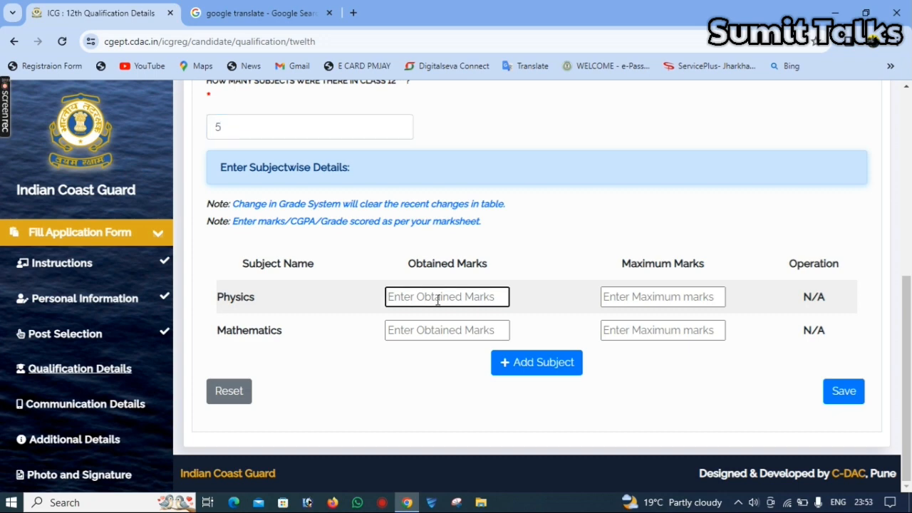
type("79")
key("Tab")
type("100")
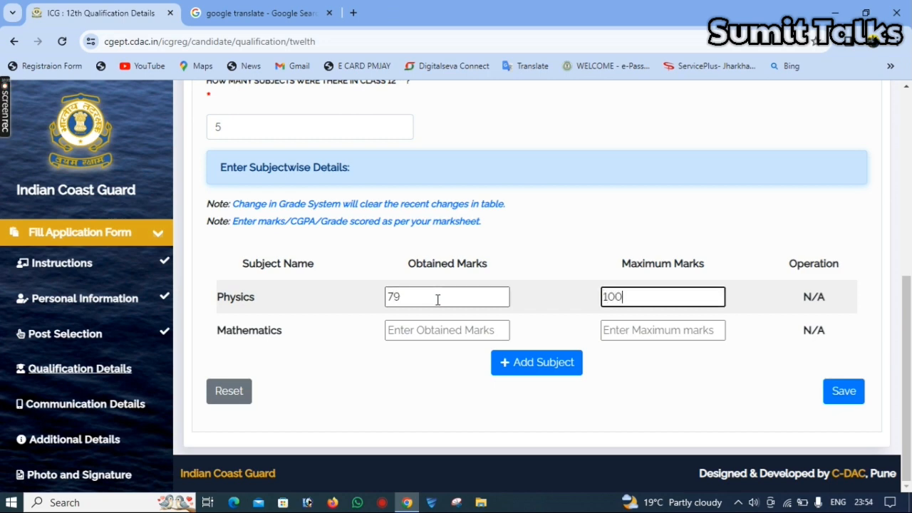
key("Tab")
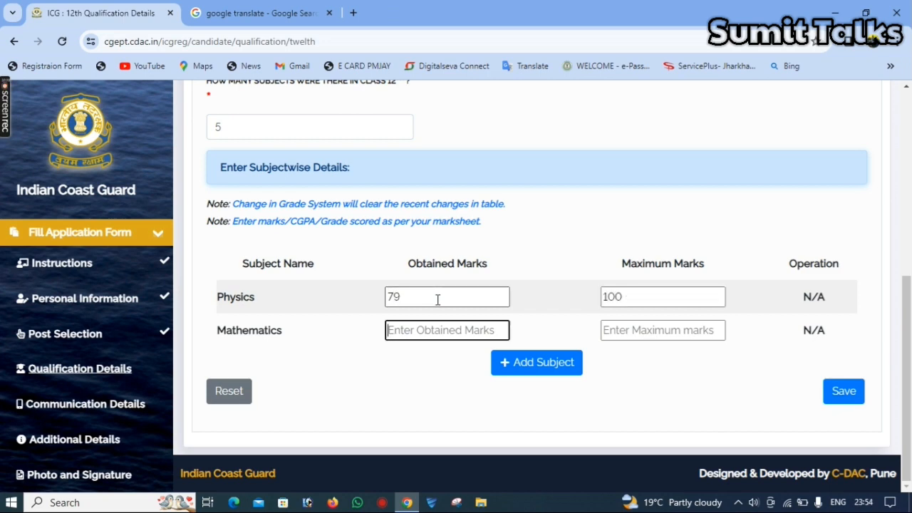
type("80")
key("Tab")
type("100")
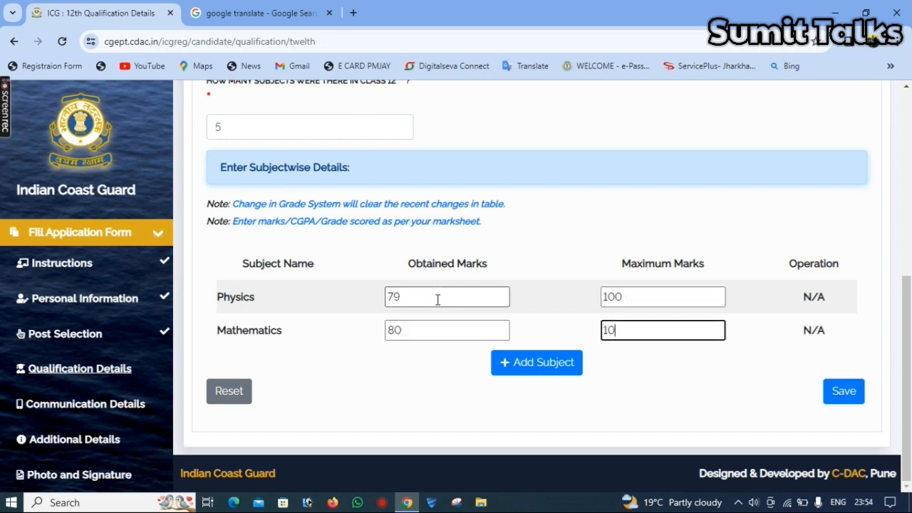
- Add a Chemistry subject row with 69 out of 100 marks
left_click(537, 363)
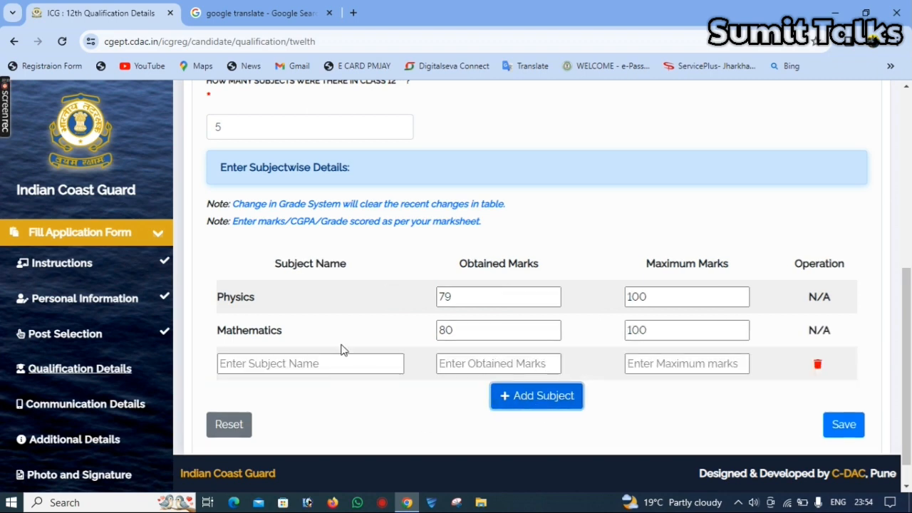
left_click(314, 364)
type("CHEM")
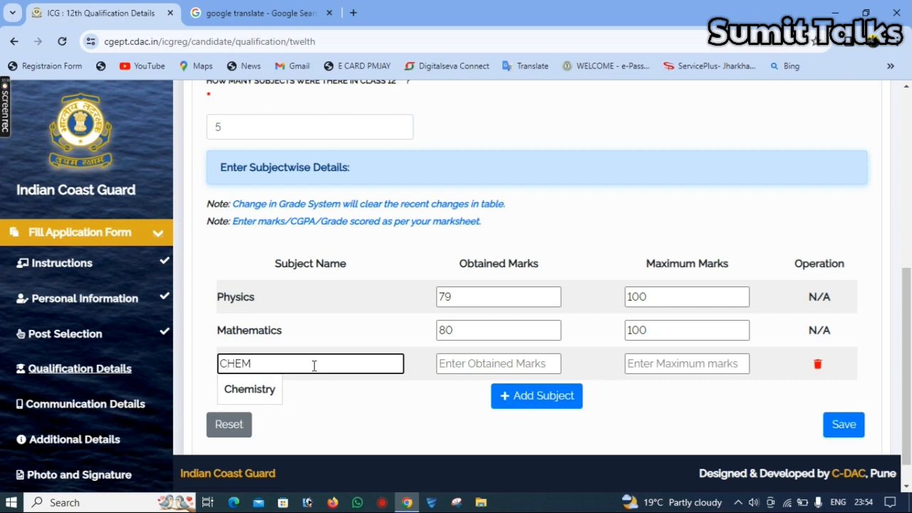
left_click(250, 388)
left_click(489, 365)
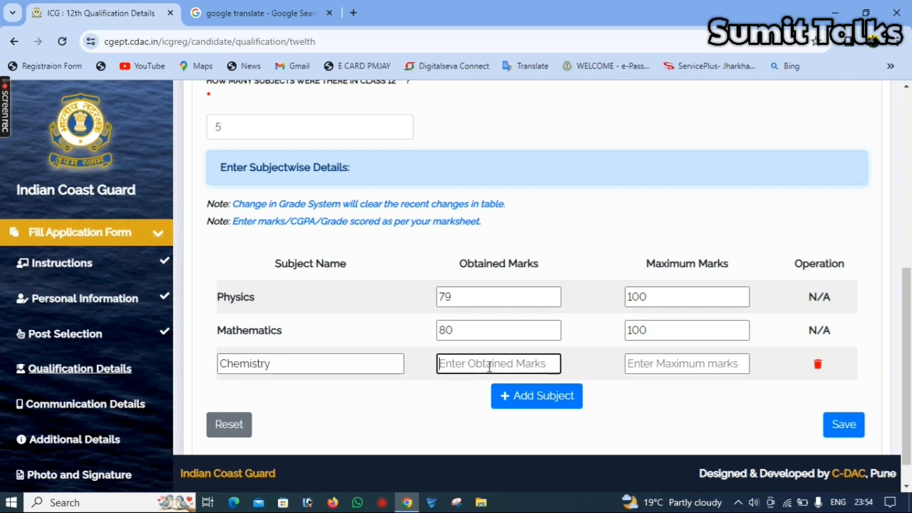
type("69")
key("Tab")
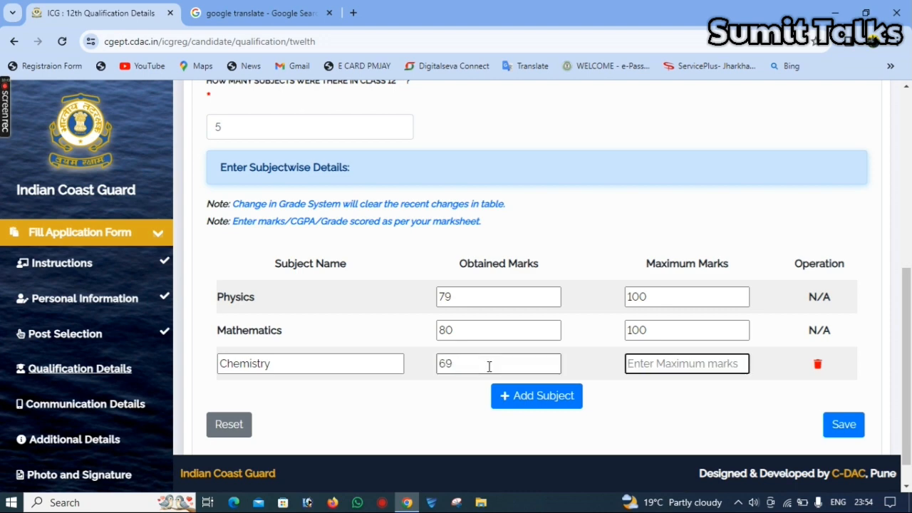
type("100")
- Add a Bio subject row, then save the class 12 marks and continue
left_click(506, 397)
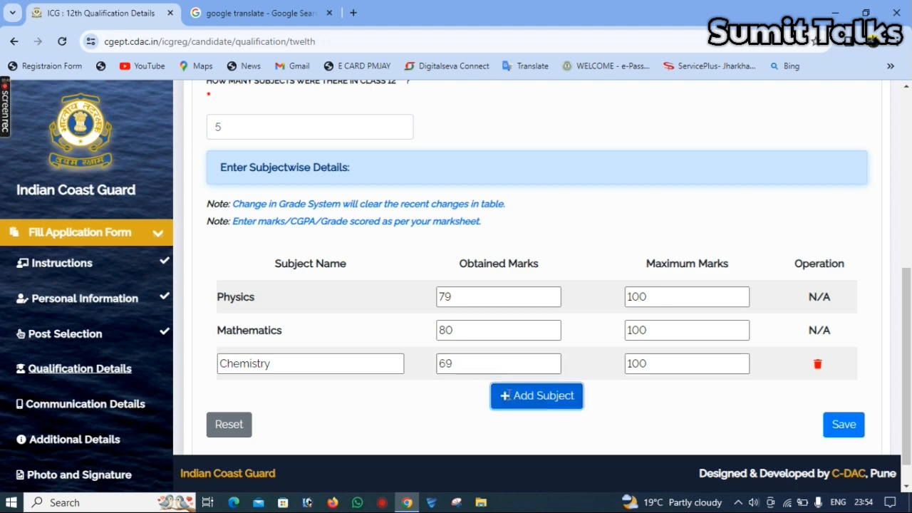
left_click(342, 393)
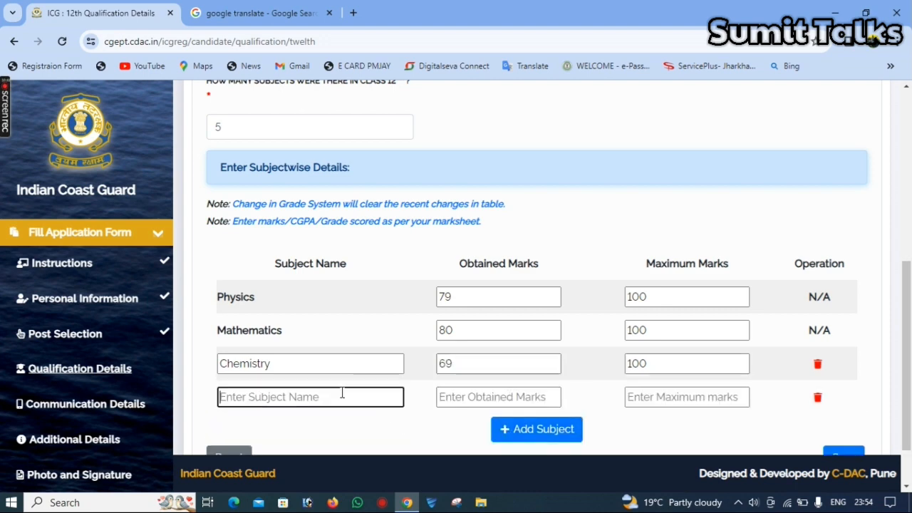
type("Biology")
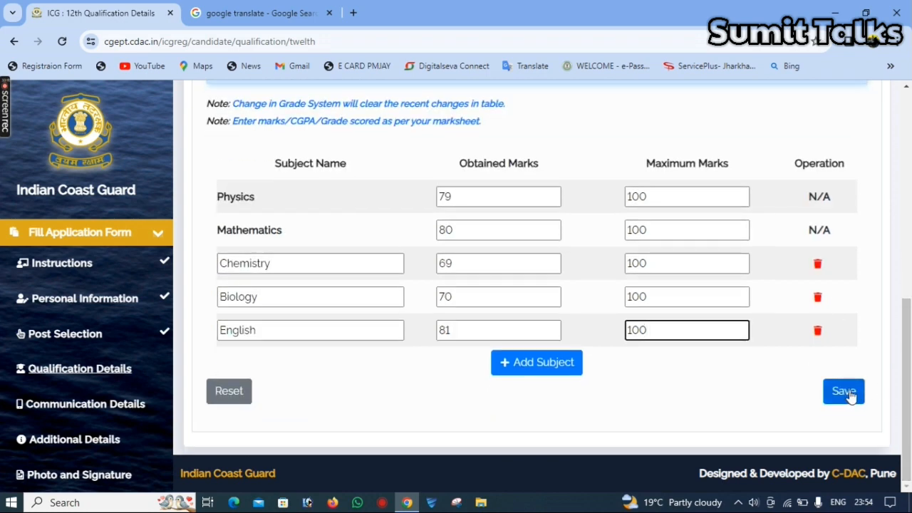
left_click(850, 395)
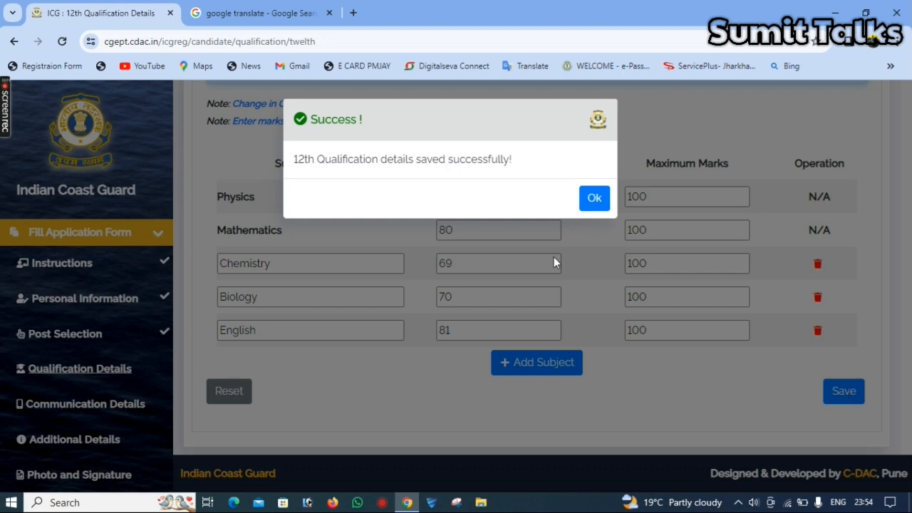
left_click(592, 200)
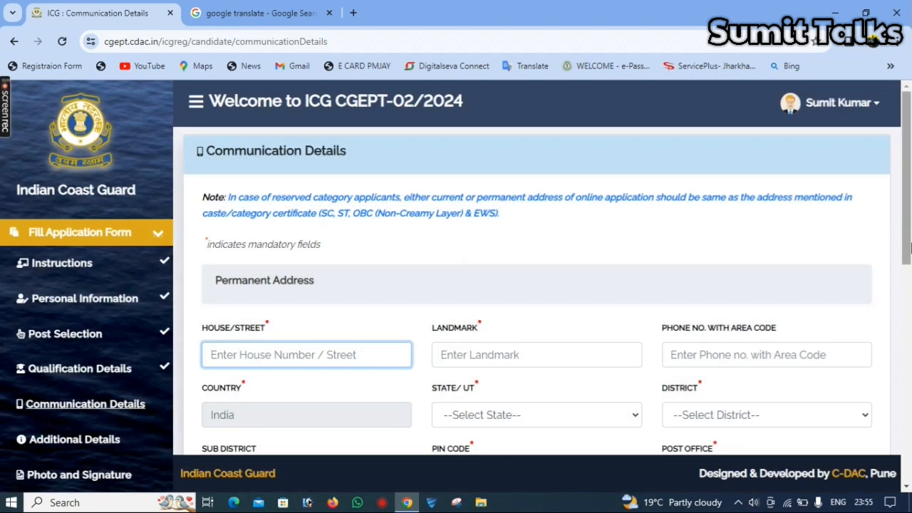
- Set the permanent address state to Jharkhand, district Palamu, sub-district Medininagar(Daltonganj)
left_click_drag(911, 232, 911, 310)
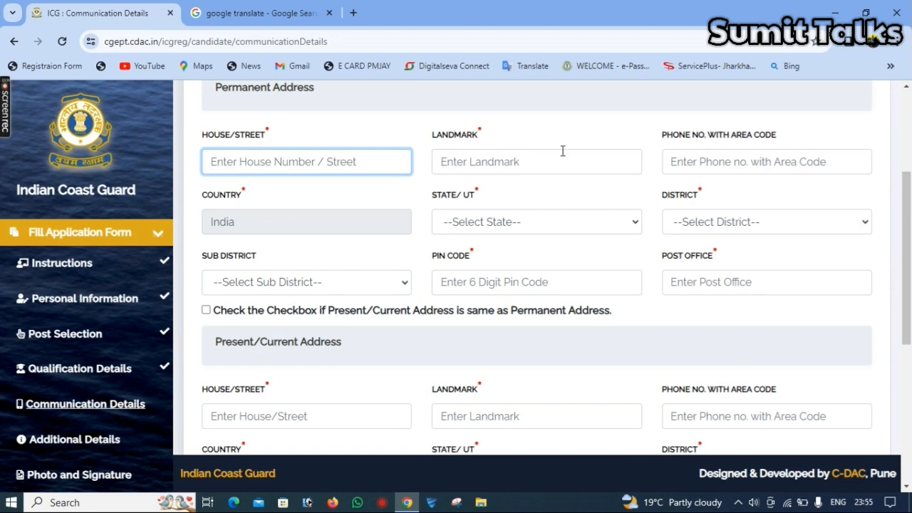
left_click(490, 169)
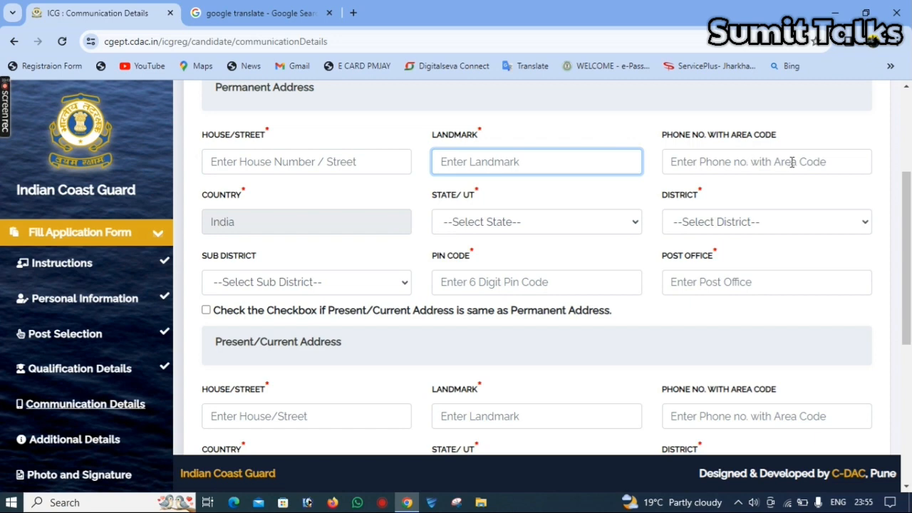
left_click(539, 223)
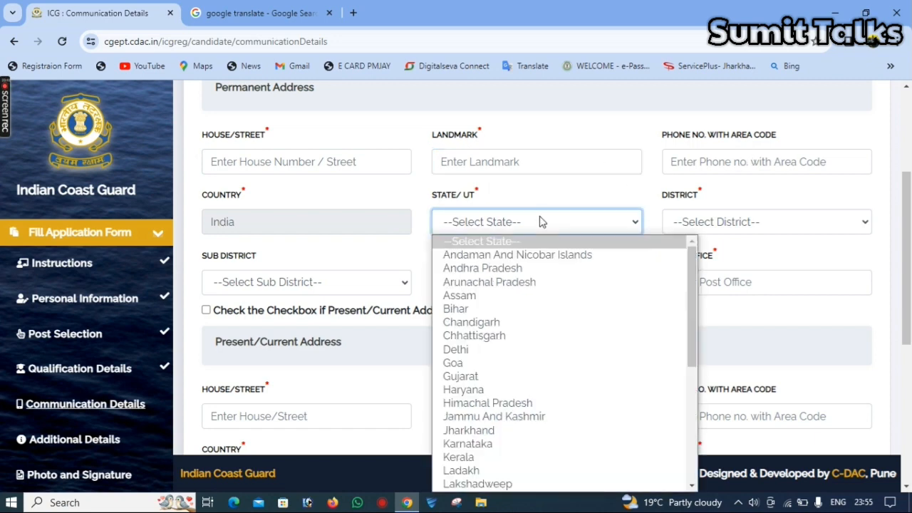
left_click(559, 430)
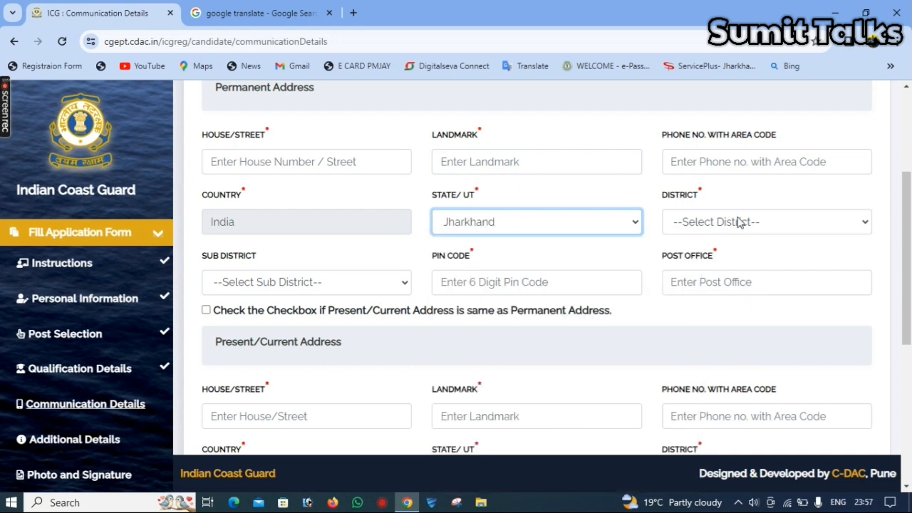
left_click(739, 222)
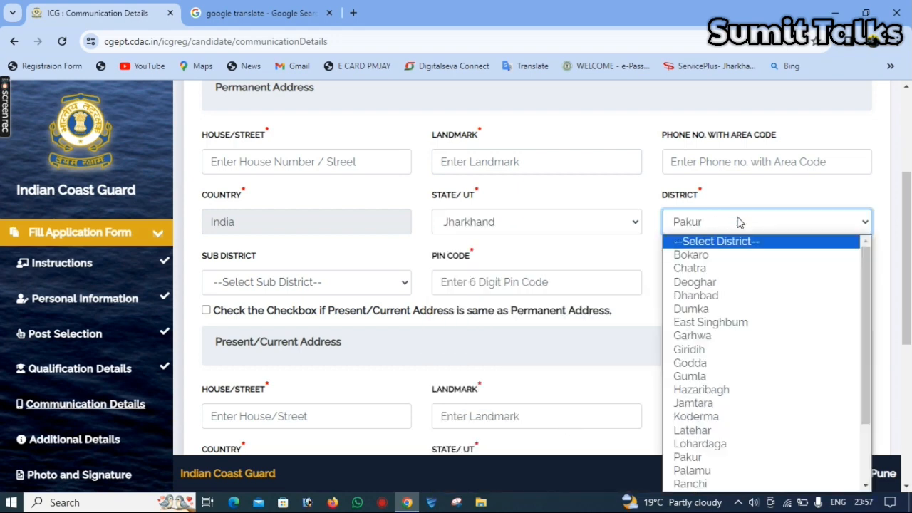
key("p")
key("p")
key("Return")
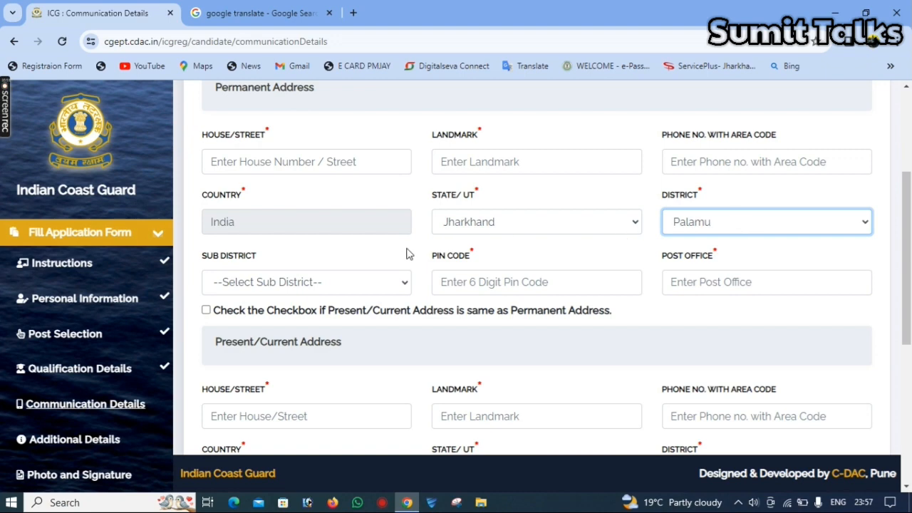
left_click(330, 292)
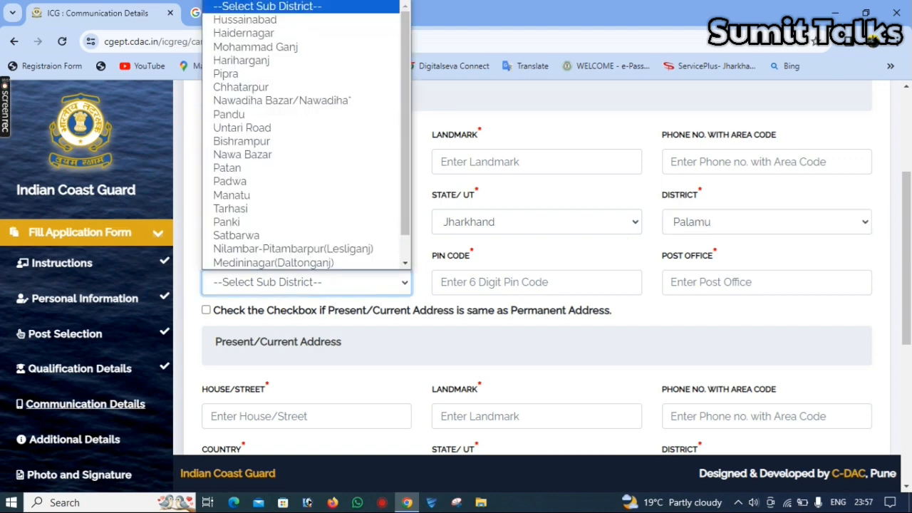
left_click(349, 262)
- Enter the permanent address PIN code and DALTONGANJ as the post office
left_click(458, 287)
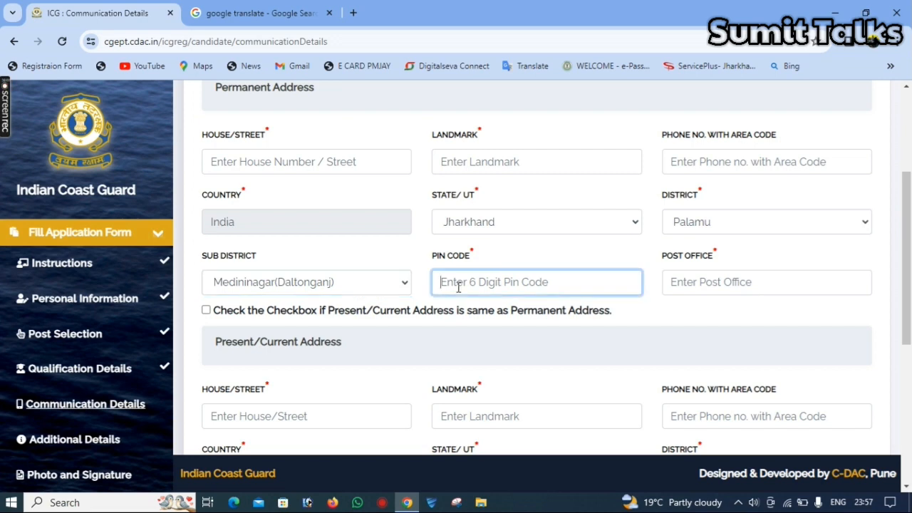
type("822101")
key("Tab")
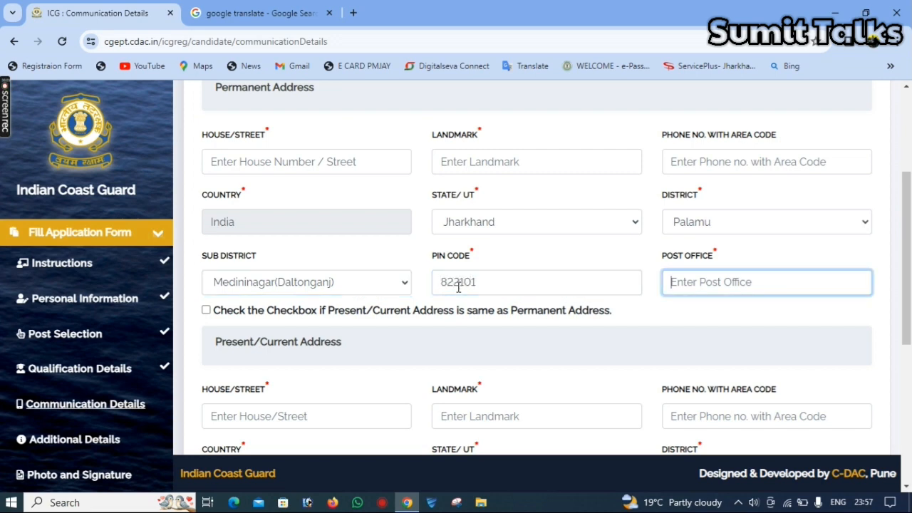
type("DALTONGANJ")
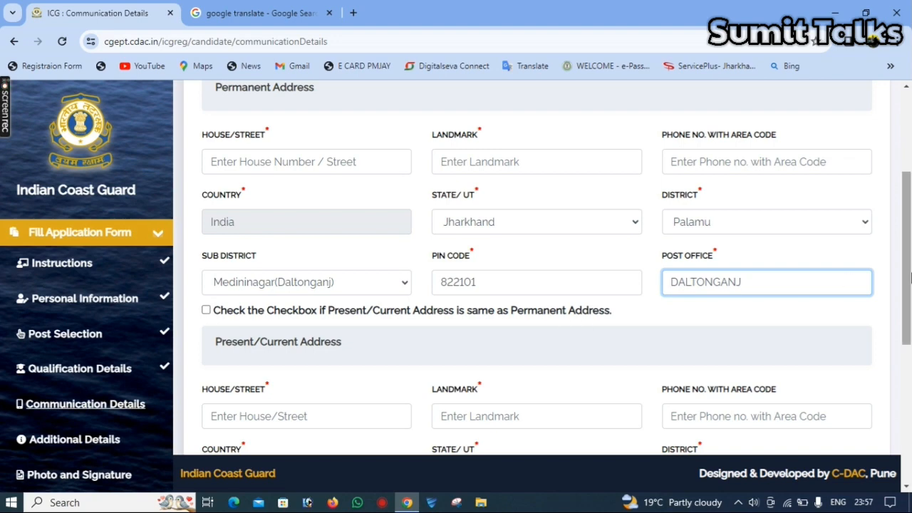
scroll(910, 394, "down", 5)
left_click_drag(910, 394, 910, 415)
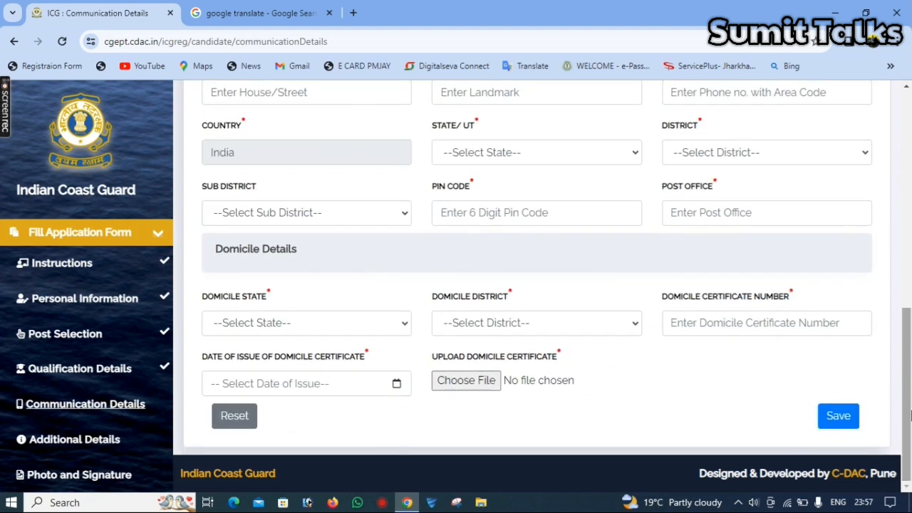
- Set domicile state JHARKHAND and district Palamu, and fill the certificate number and issue date
left_click(283, 323)
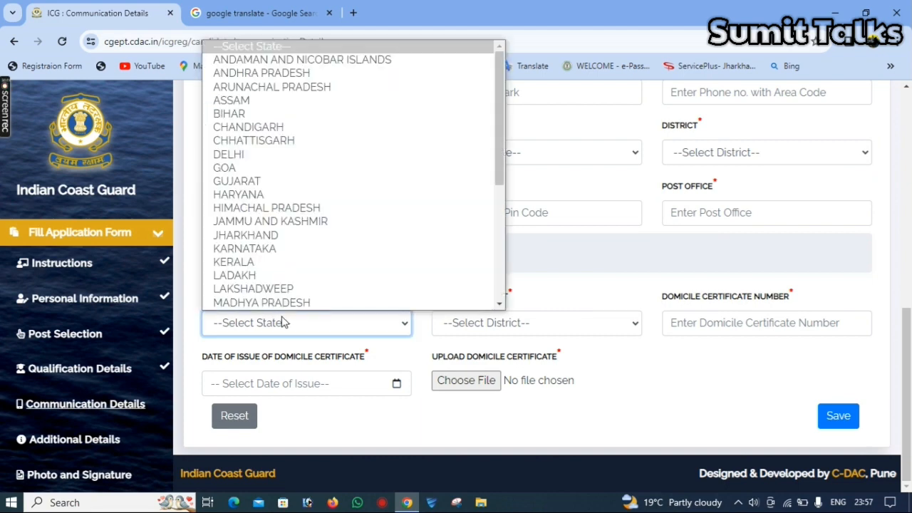
key("j")
key("h")
key("Return")
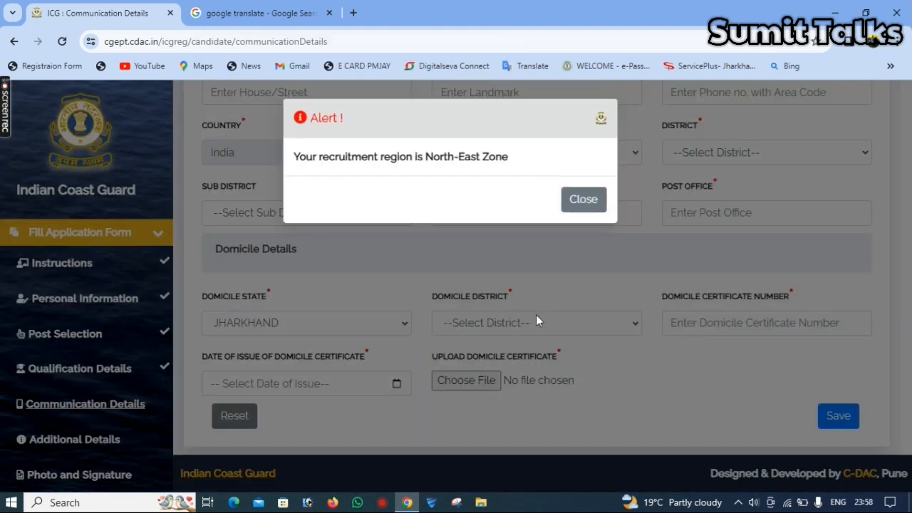
left_click(536, 316)
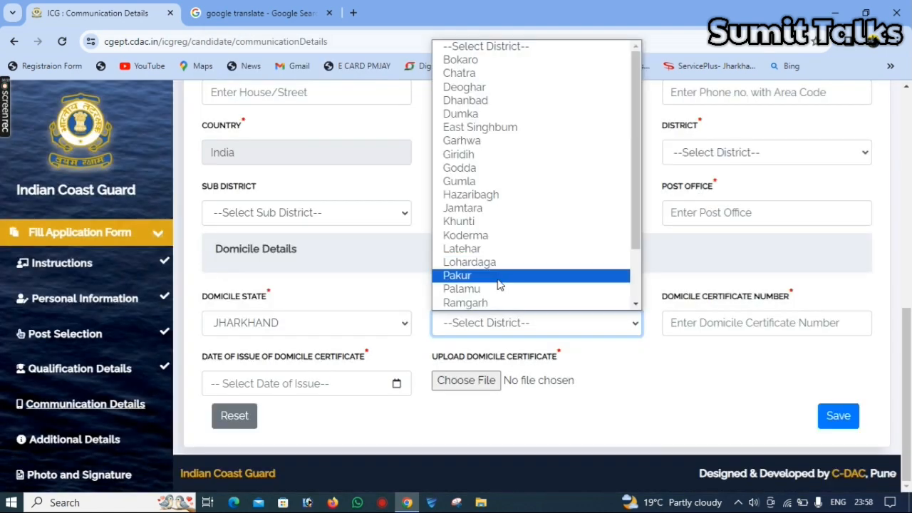
left_click(499, 289)
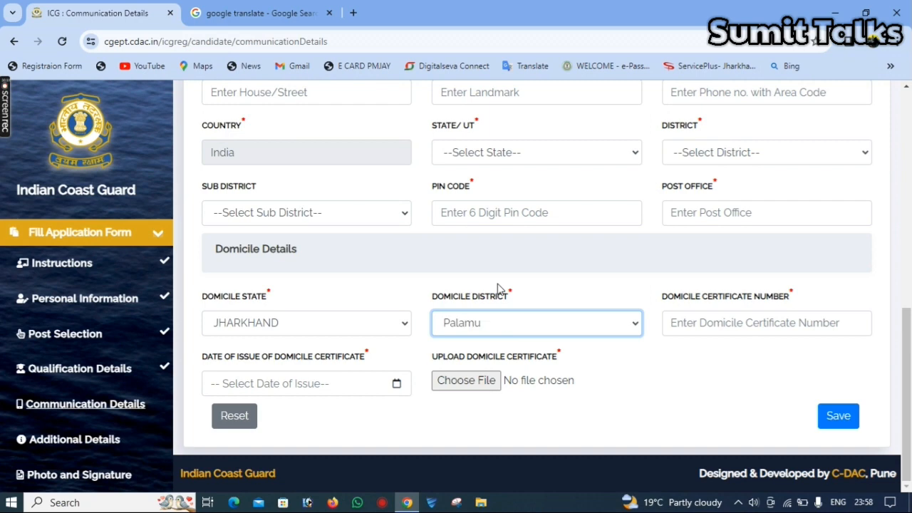
left_click(713, 323)
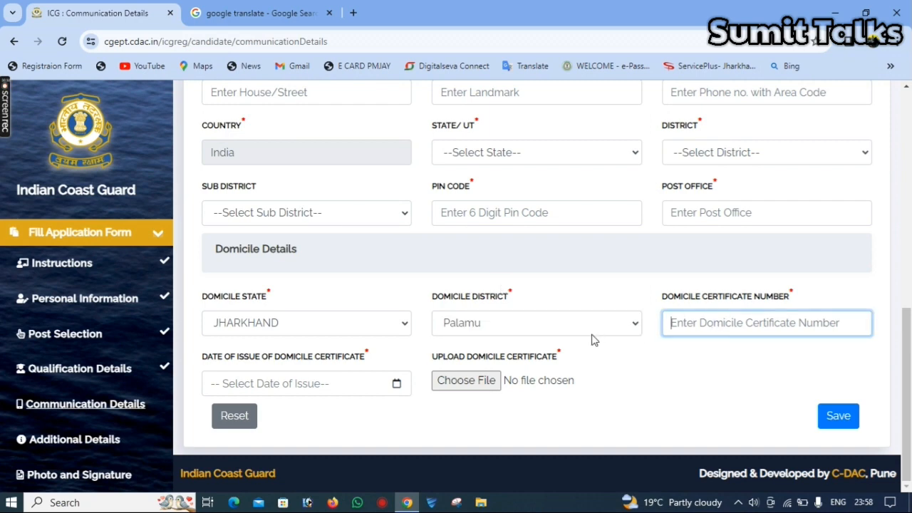
left_click(323, 385)
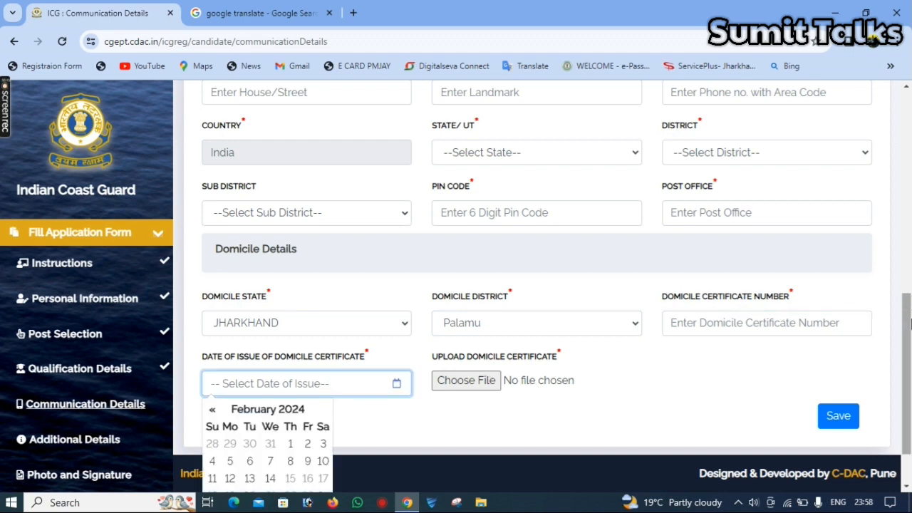
key("Escape")
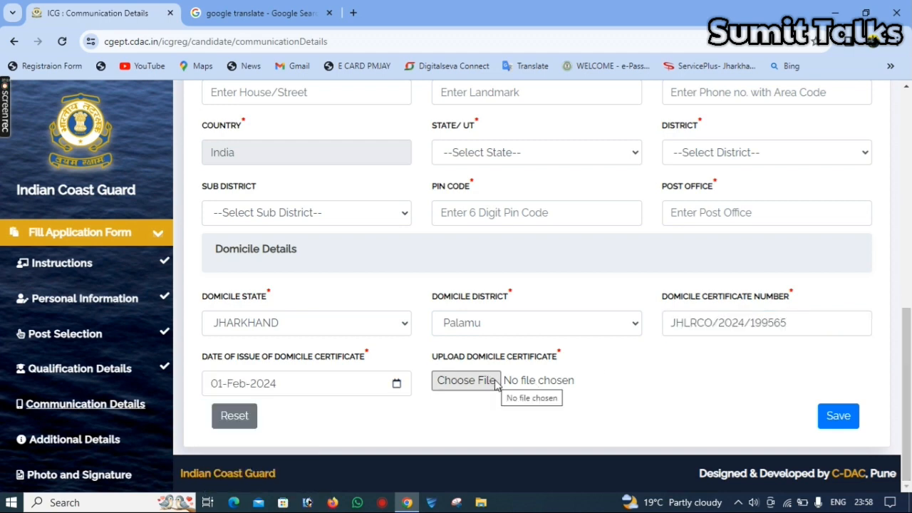
- Attach BASUMMIT.jpg as the domicile certificate and save the communication details
left_click(496, 382)
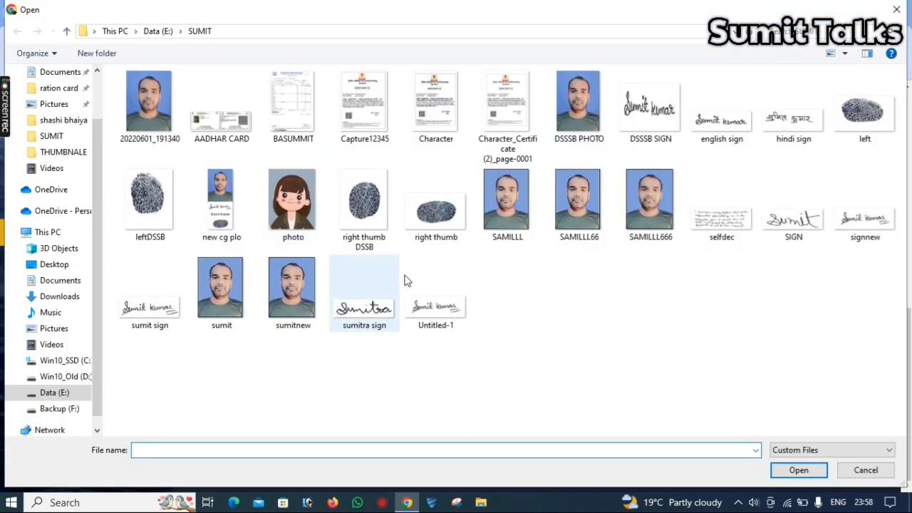
double_click(236, 112)
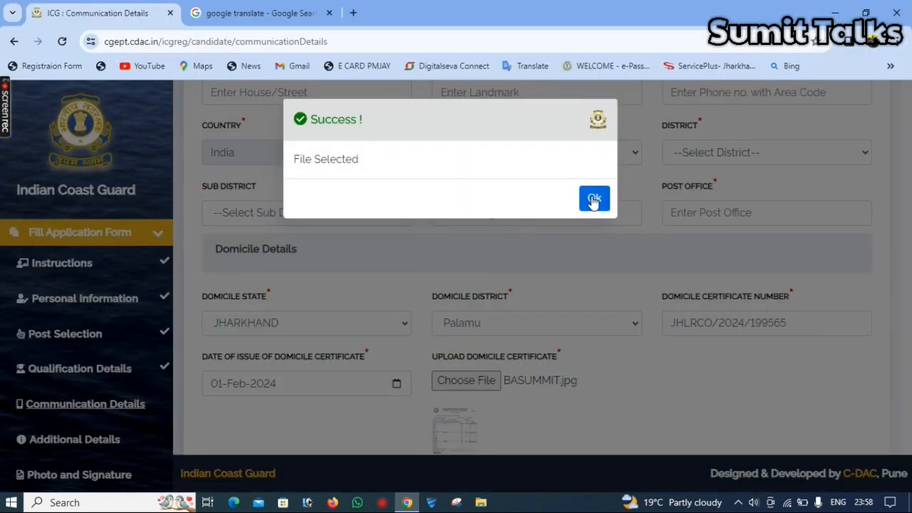
left_click(594, 200)
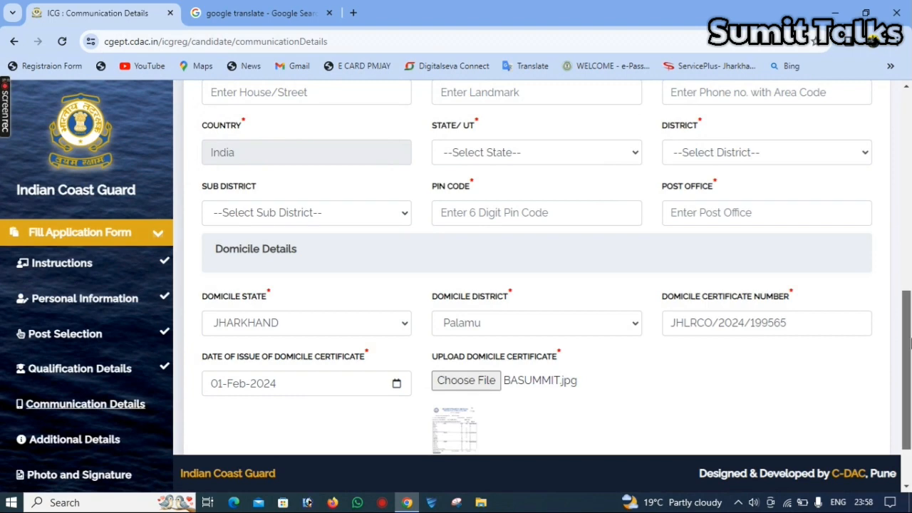
left_click_drag(908, 408, 910, 440)
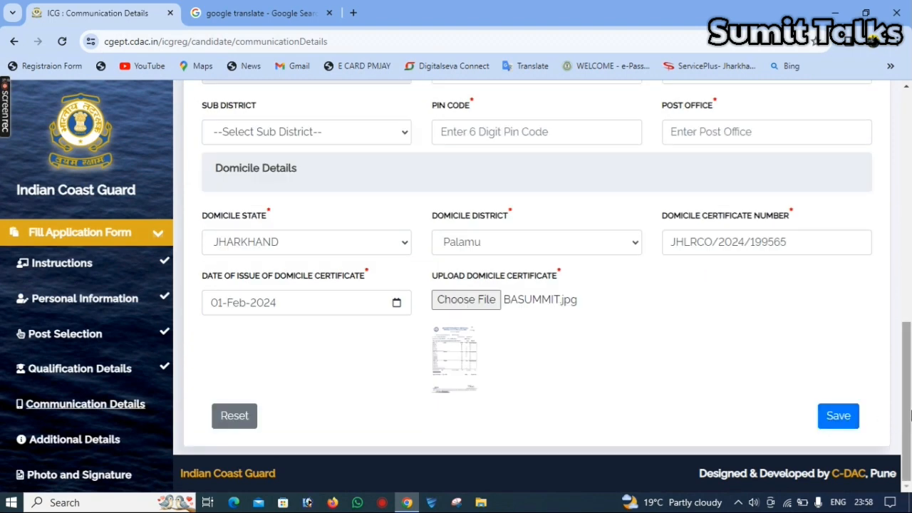
left_click(838, 416)
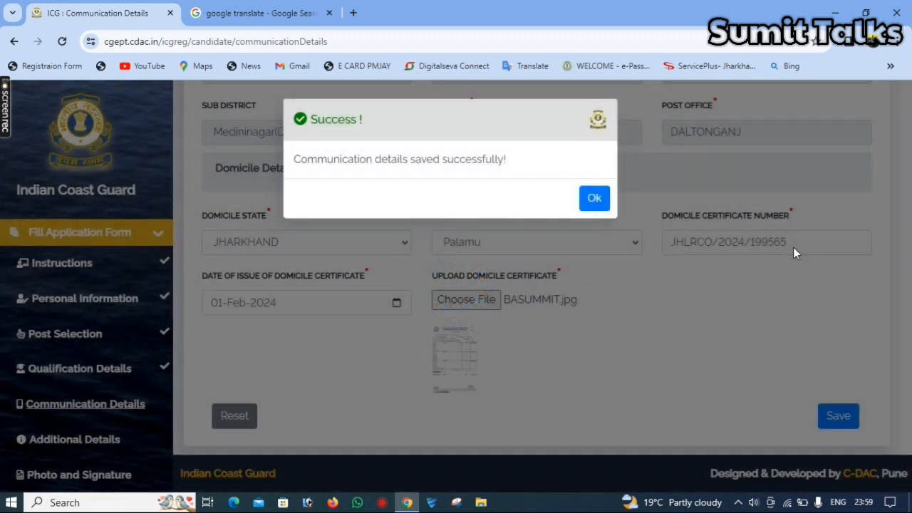
- Answer NO to the discharge, criminal and debarment questions and submit the Additional Details
left_click(595, 199)
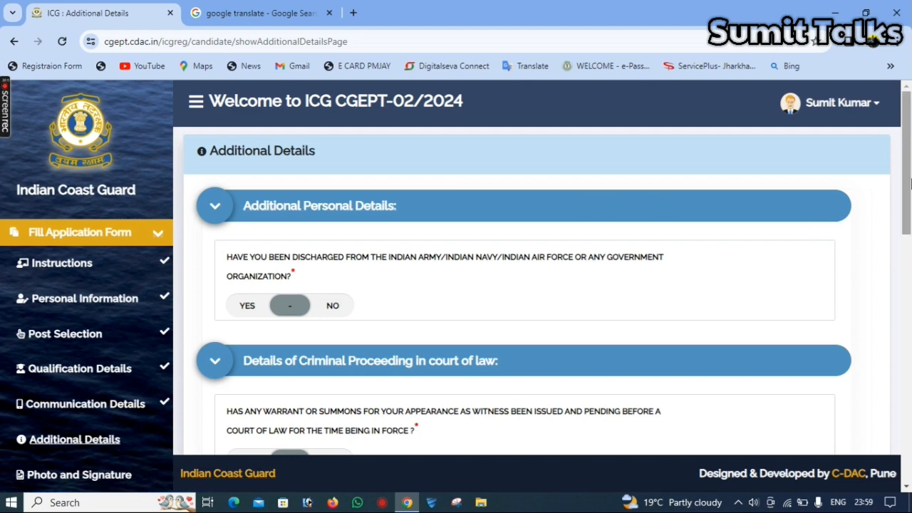
scroll(909, 234, "down", 2)
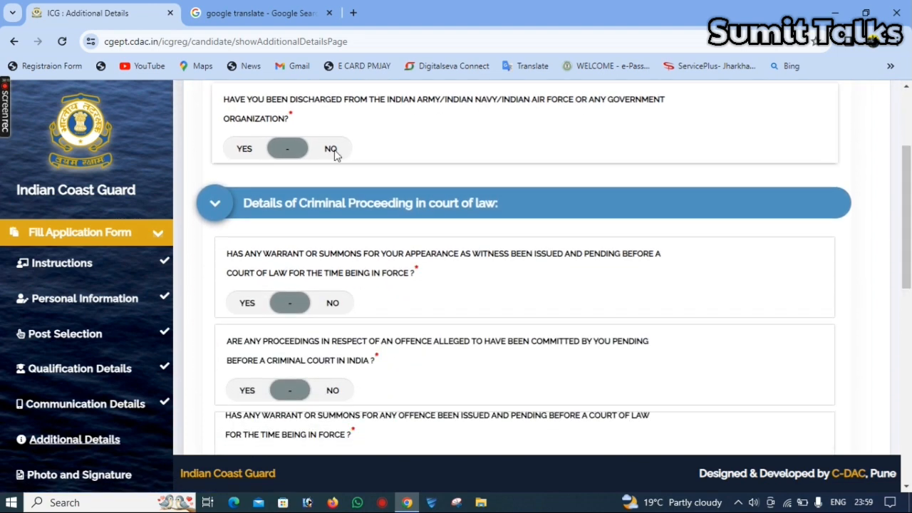
left_click(335, 148)
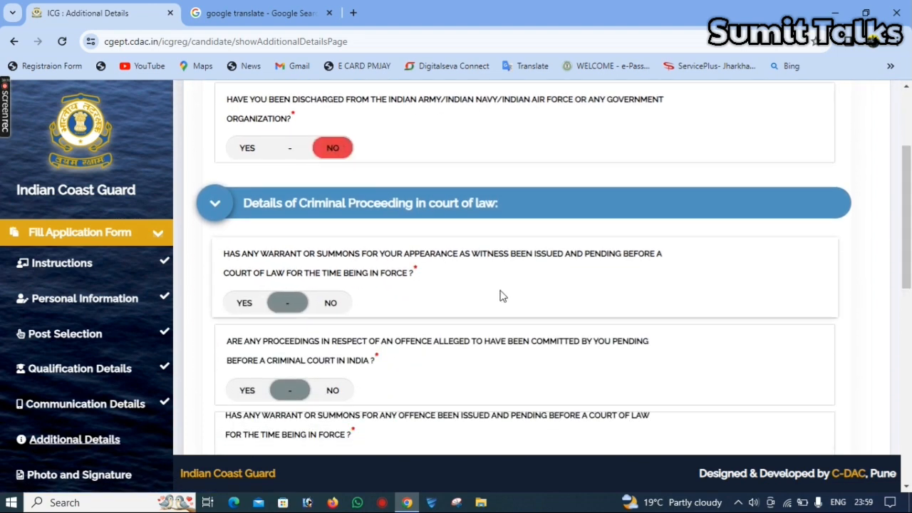
scroll(908, 245, "down", 2)
scroll(909, 246, "up", 1)
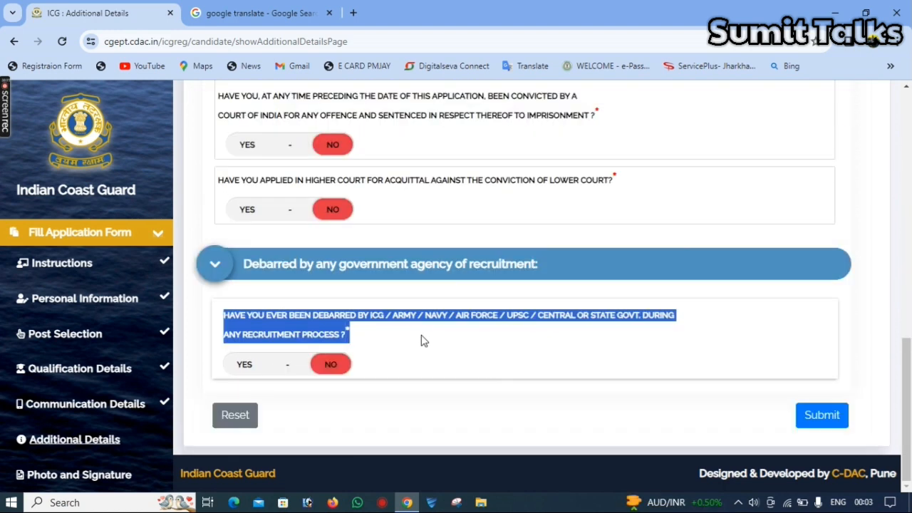
left_click(425, 337)
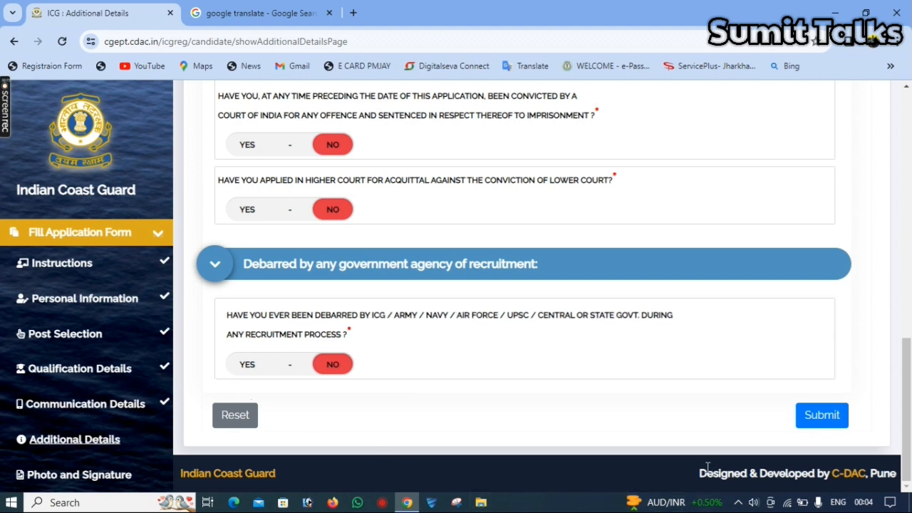
left_click(831, 417)
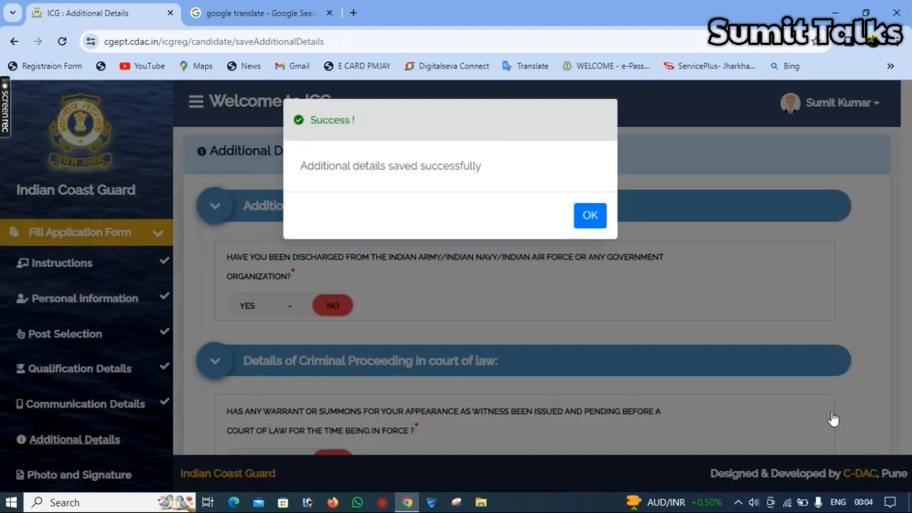
left_click(590, 217)
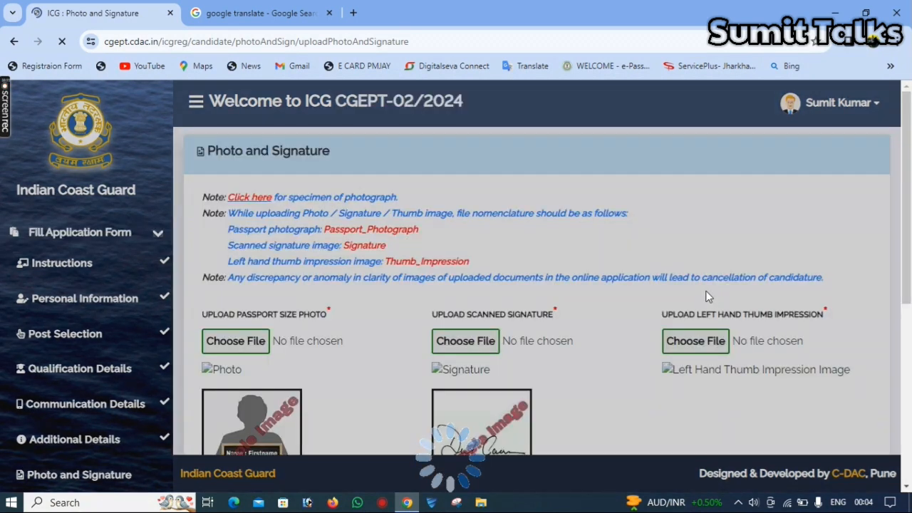
- Open the specimen of photograph guidelines link on the Photo and Signature page
left_click_drag(910, 248, 910, 349)
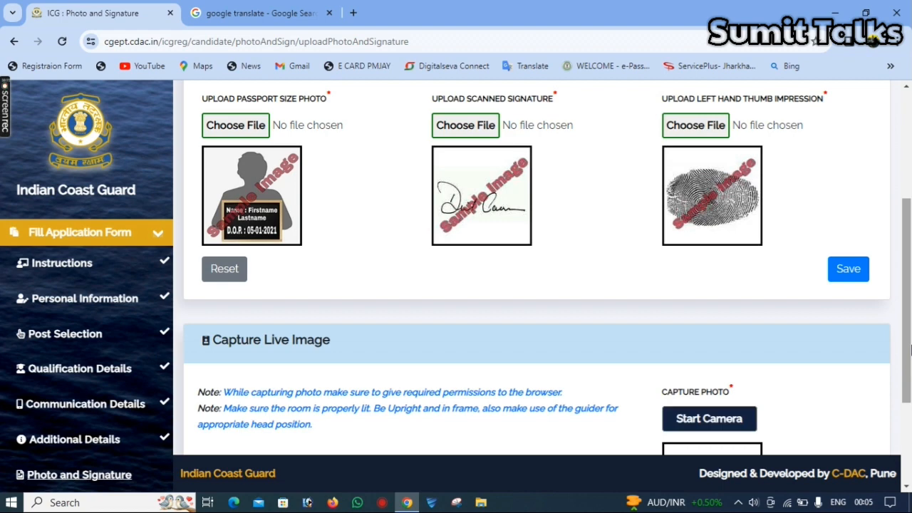
scroll(910, 350, "up", 2)
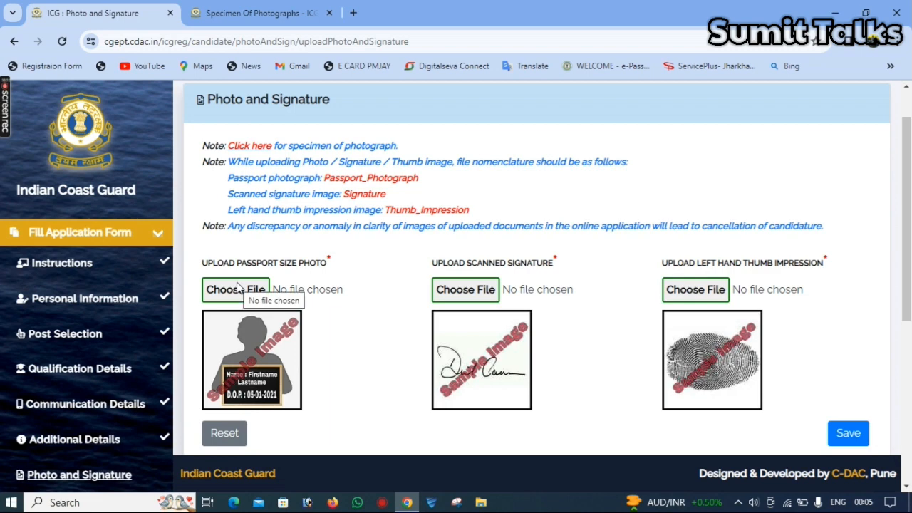
left_click(250, 146)
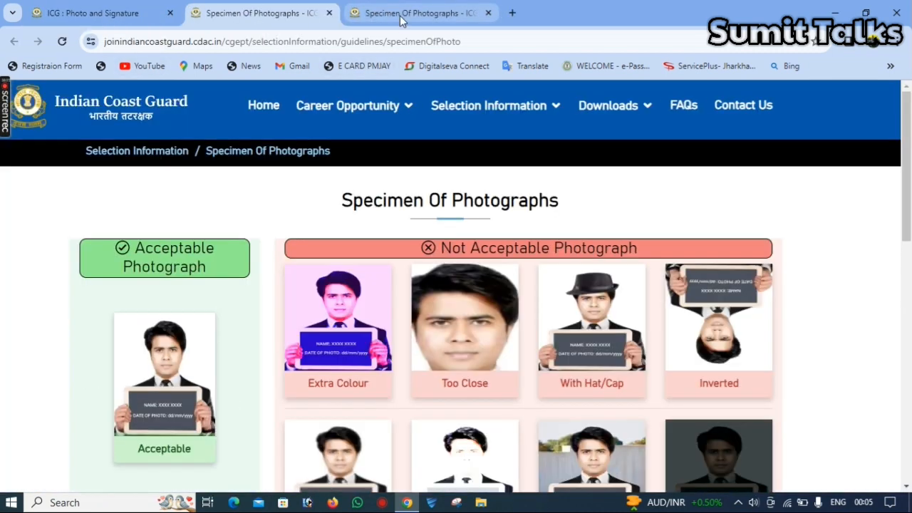
- Close the duplicate specimen tab, review the acceptable specimen photographs, and switch back to the upload form
left_click(427, 12)
left_click(488, 13)
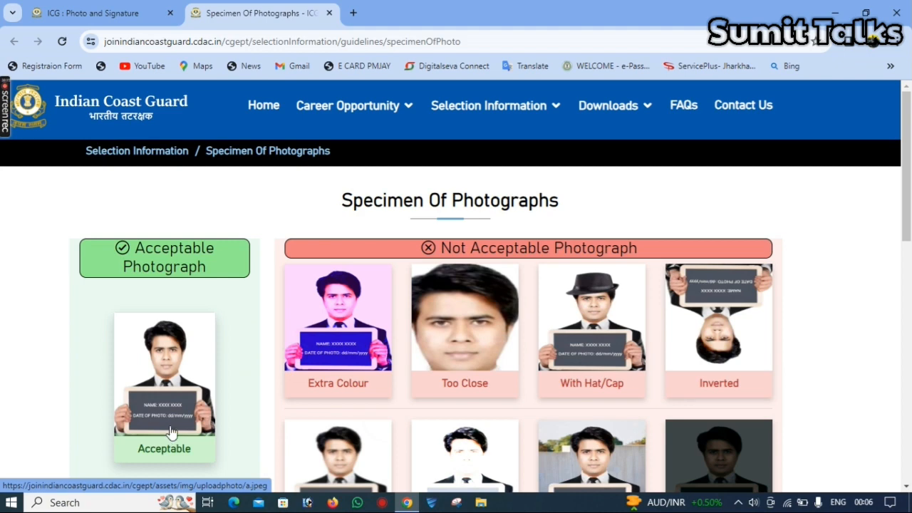
left_click_drag(909, 207, 904, 305)
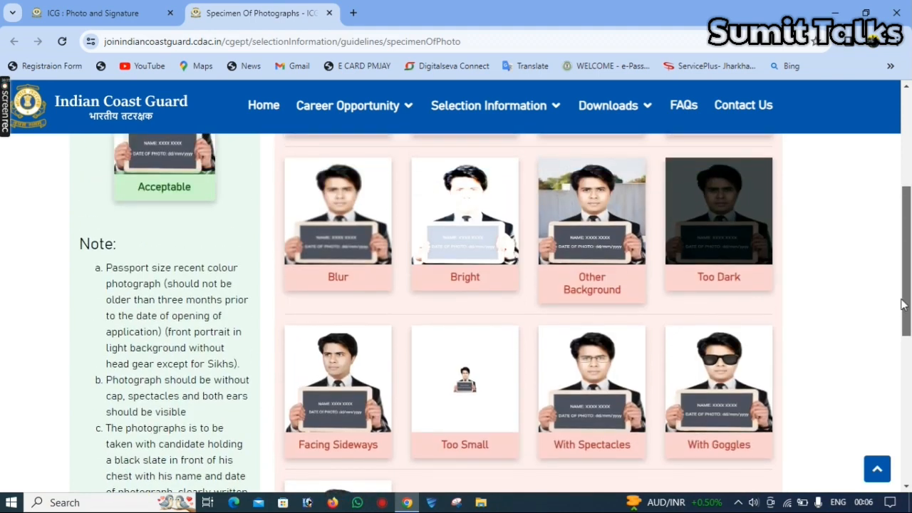
left_click_drag(903, 304, 895, 260)
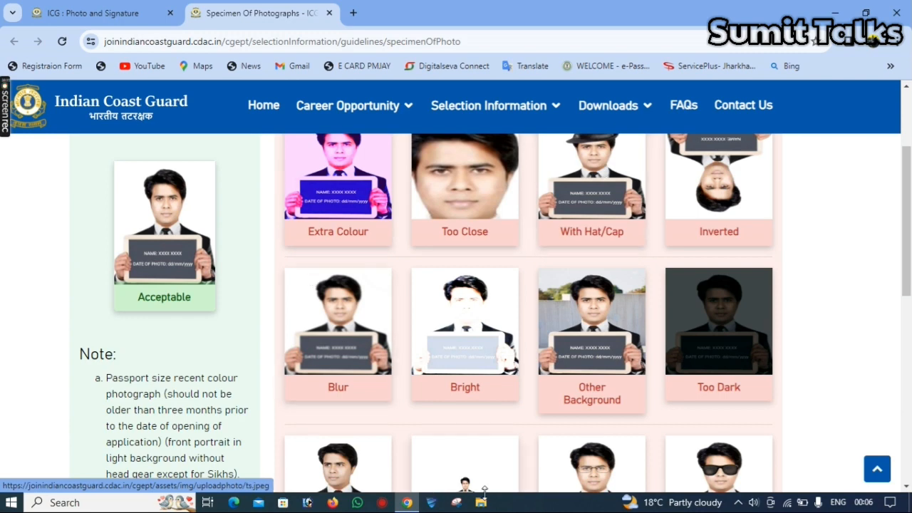
left_click(458, 504)
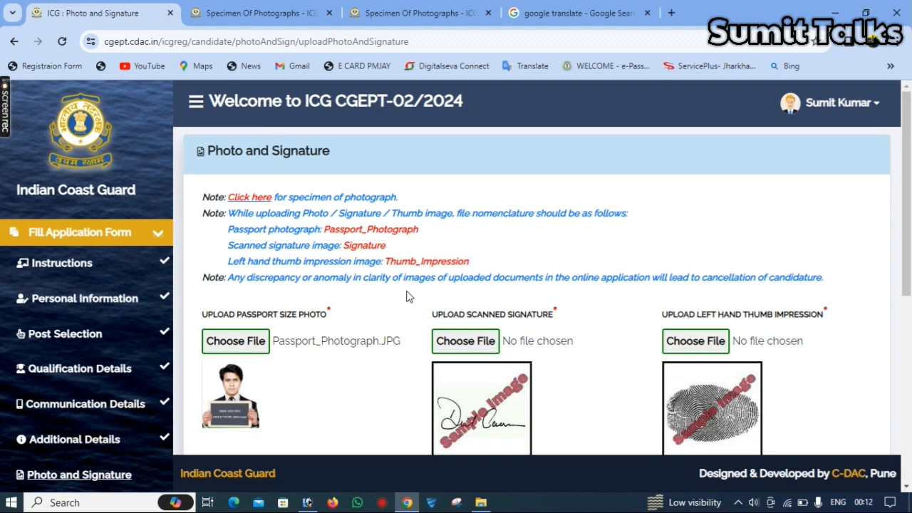
- Reopen the specimen guidelines and find the required file name Passport_Photograph in note d
left_click(241, 199)
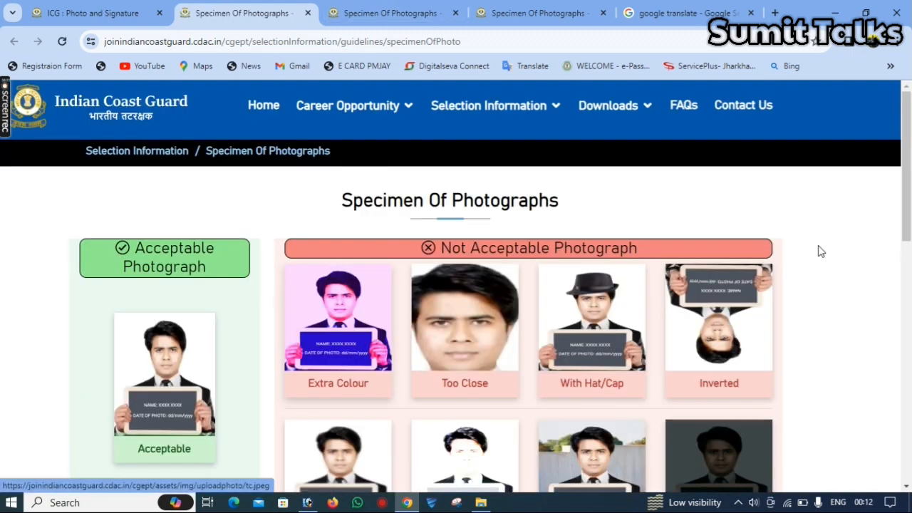
left_click_drag(909, 191, 911, 310)
scroll(591, 293, "down", 4)
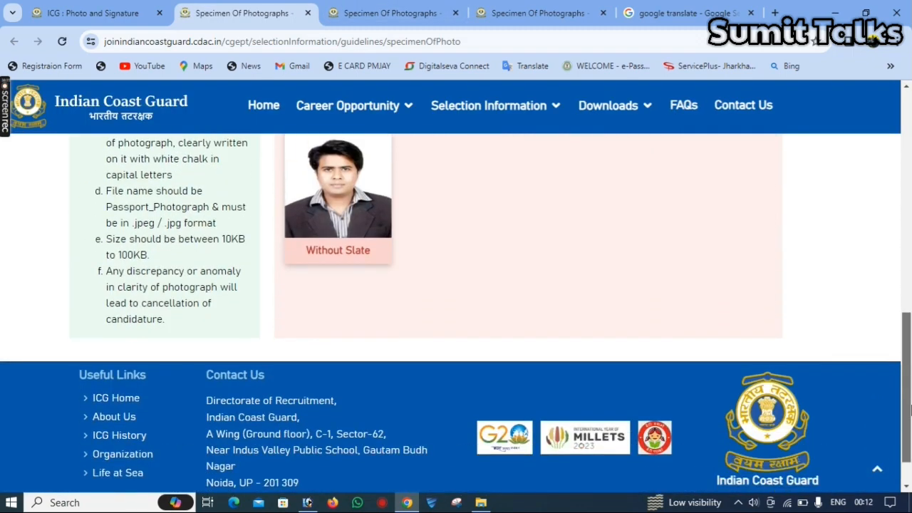
left_click_drag(107, 210, 211, 221)
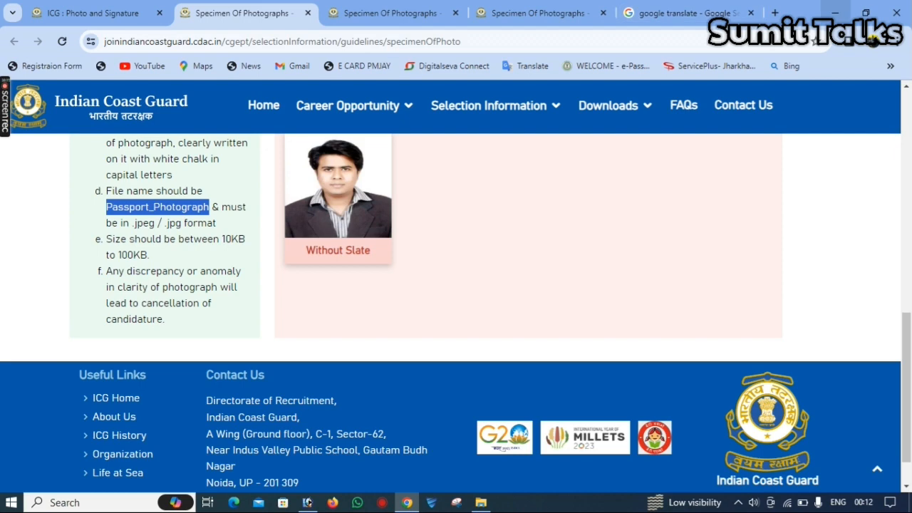
- Check the Downloads folder, then start choosing the passport-size photo file on the upload form
left_click(481, 503)
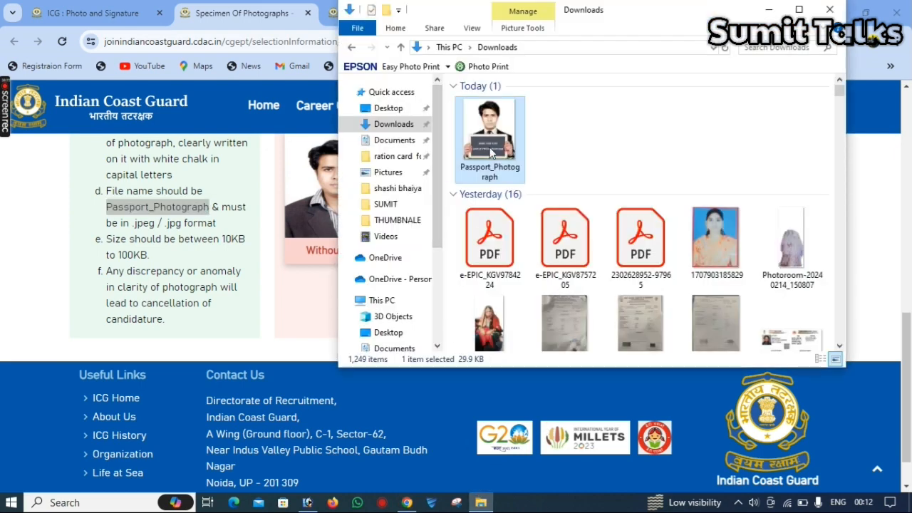
left_click(769, 9)
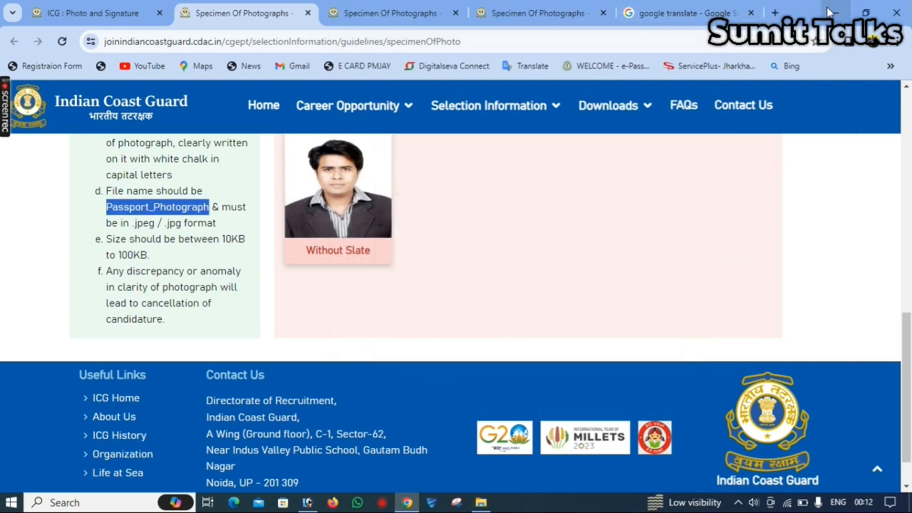
left_click(53, 18)
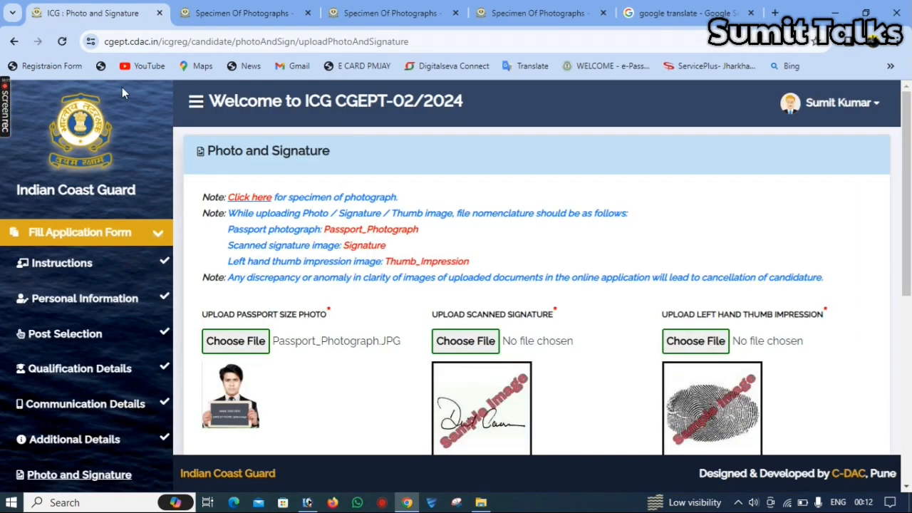
left_click(236, 339)
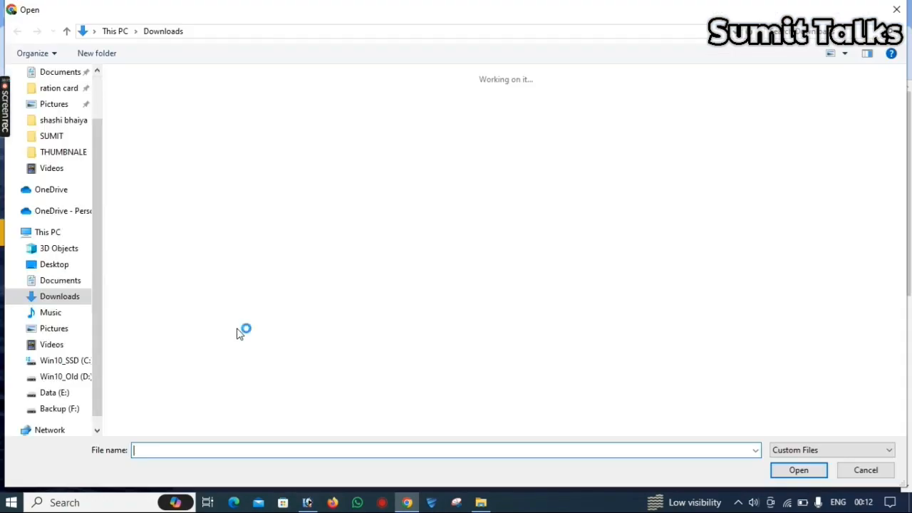
- Upload Passport_Photograph from Downloads and skip the image correction utility
double_click(155, 124)
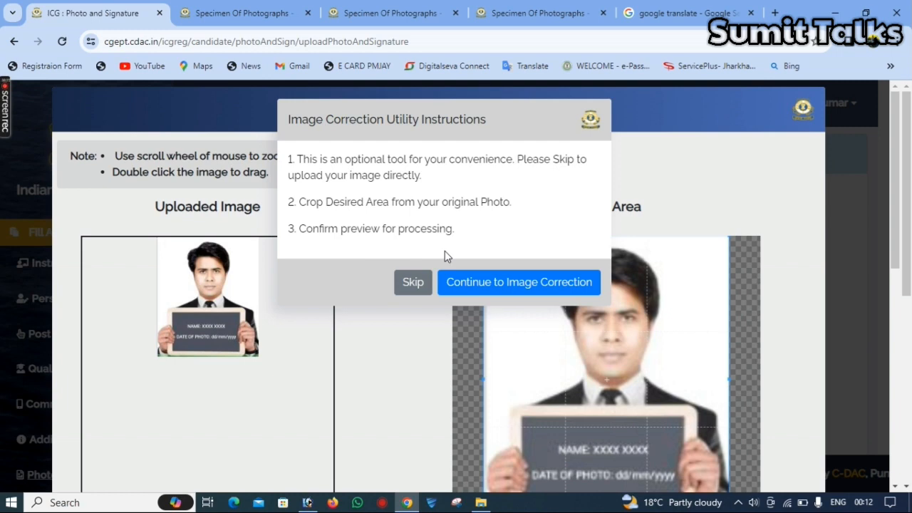
left_click(419, 285)
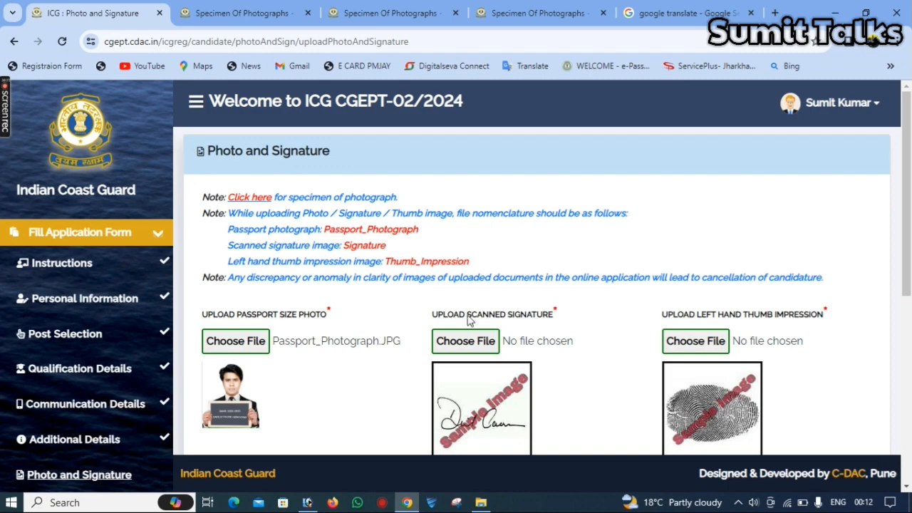
- Upload 'english sign' as signature and 'left' as thumb impression; both are rejected by rename alerts
left_click(482, 342)
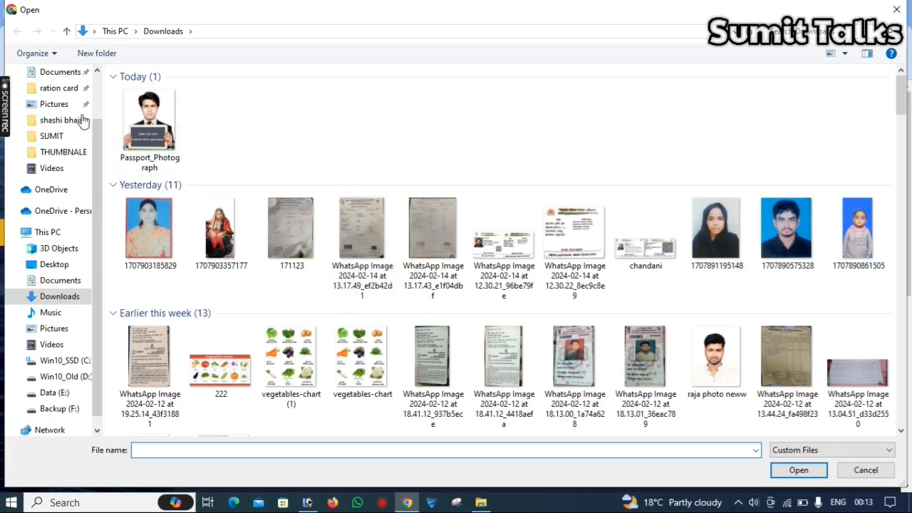
left_click(53, 136)
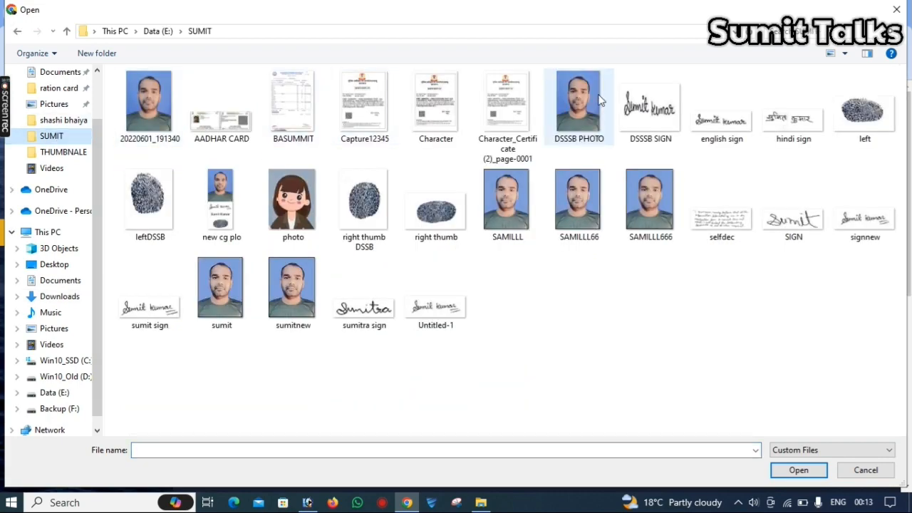
double_click(721, 117)
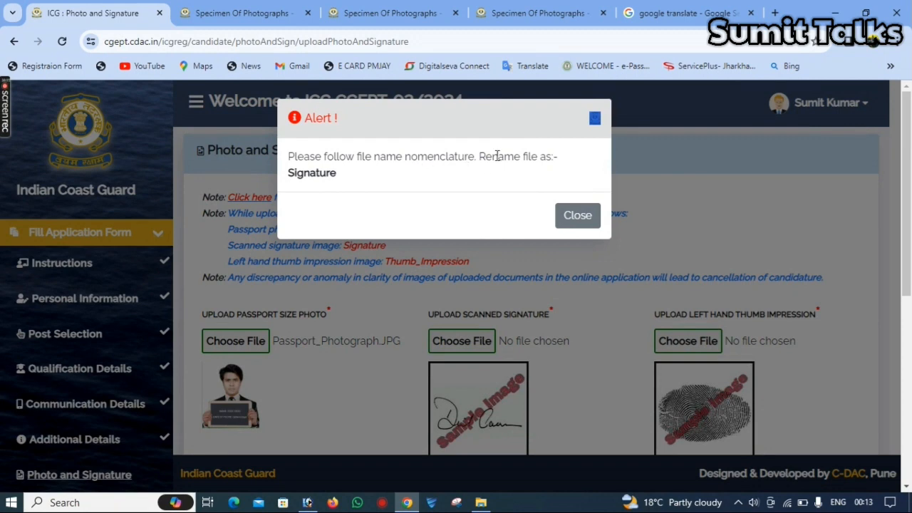
left_click(596, 223)
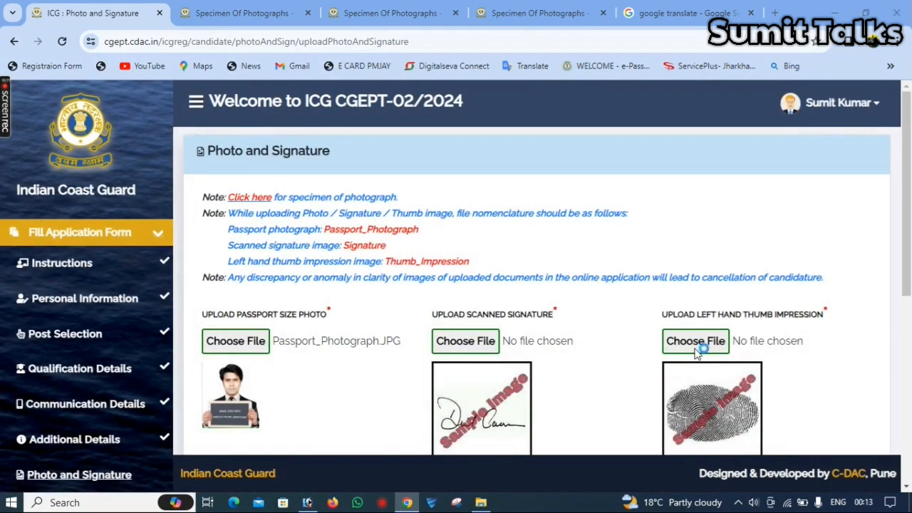
left_click(697, 350)
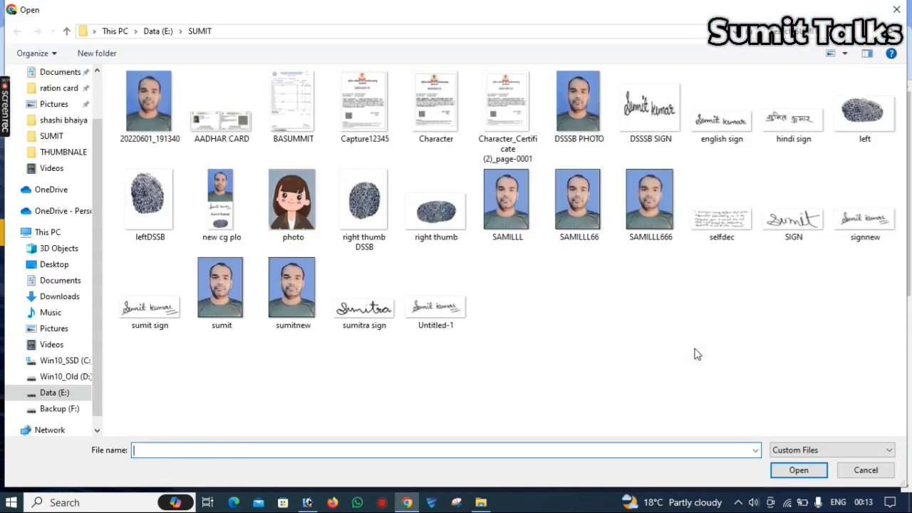
double_click(850, 111)
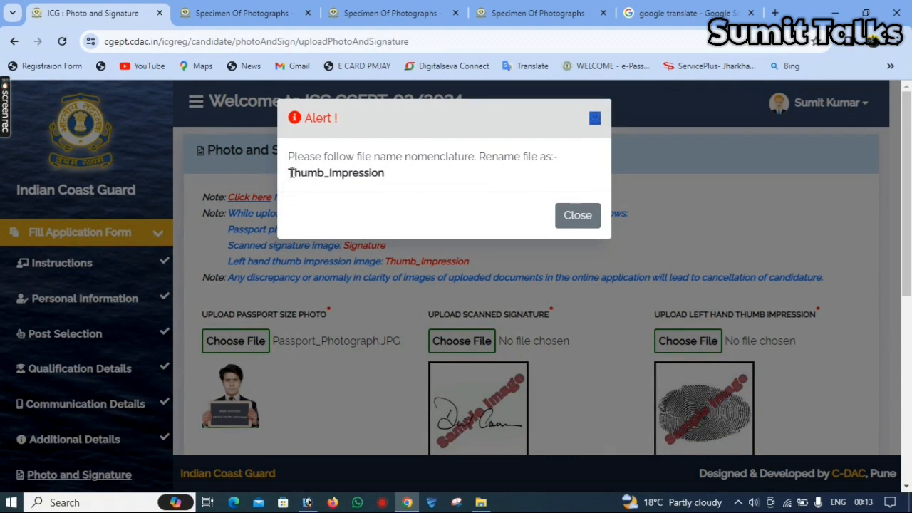
left_click(577, 215)
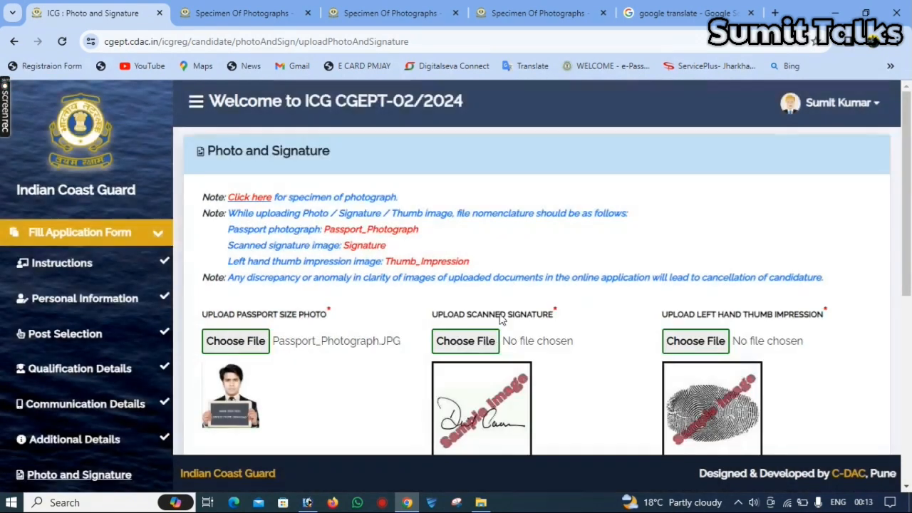
- Select the required file name Thumb_Impression and choose the signature file again
scroll(480, 340, "down", 3)
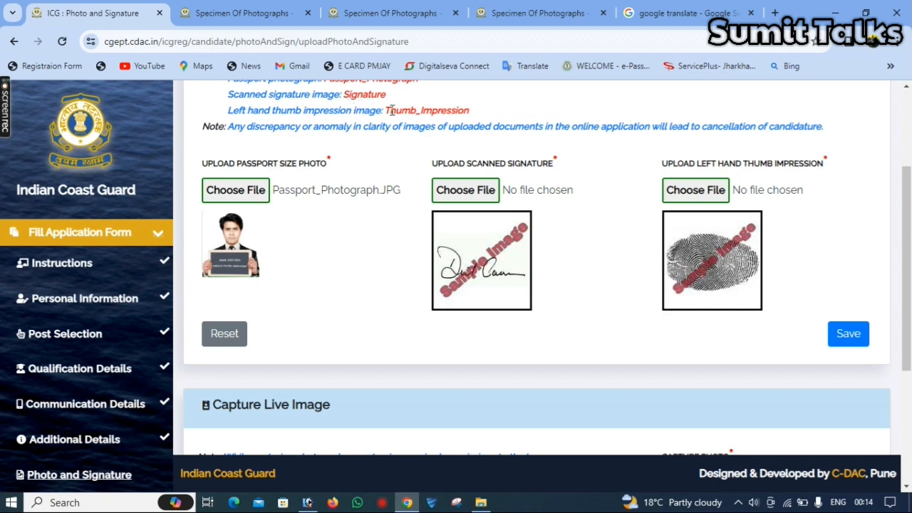
left_click_drag(386, 112, 470, 117)
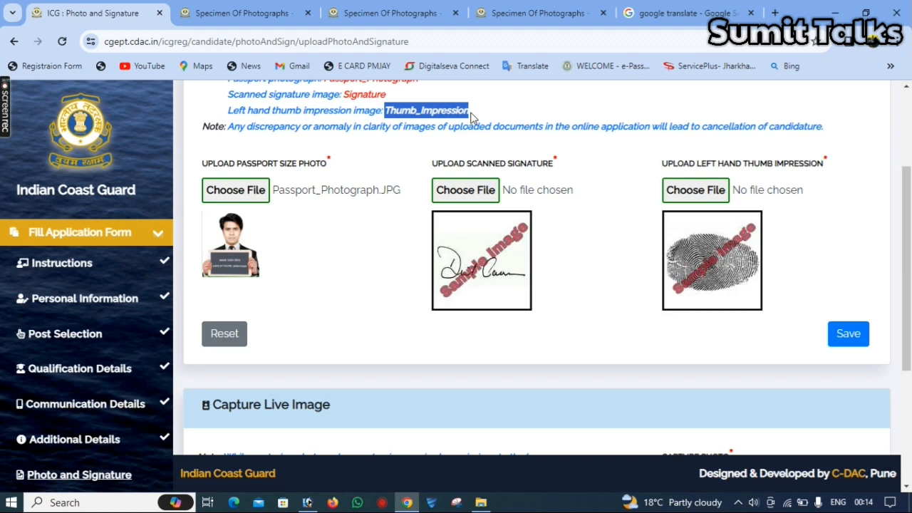
left_click(476, 193)
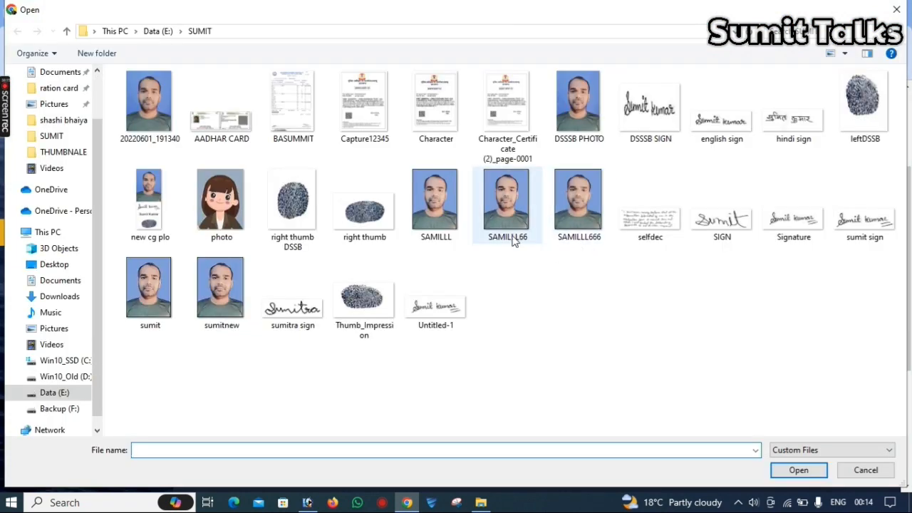
- Load the signature image, crop and preview it, and submit the 20.75 KB processed signature
double_click(770, 238)
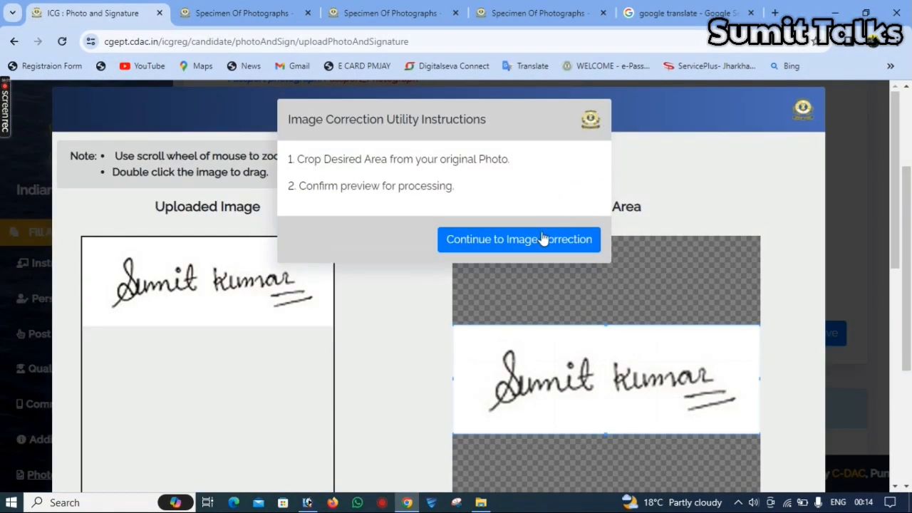
left_click(519, 243)
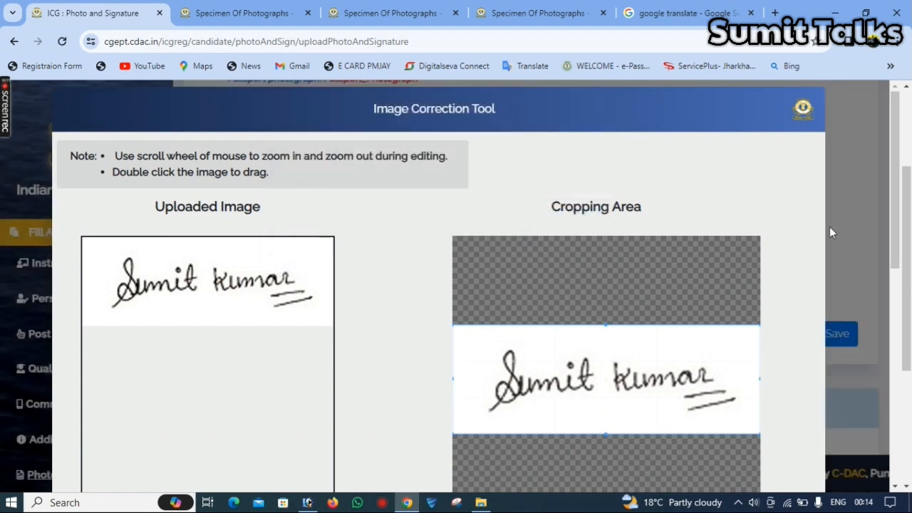
left_click_drag(908, 221, 910, 375)
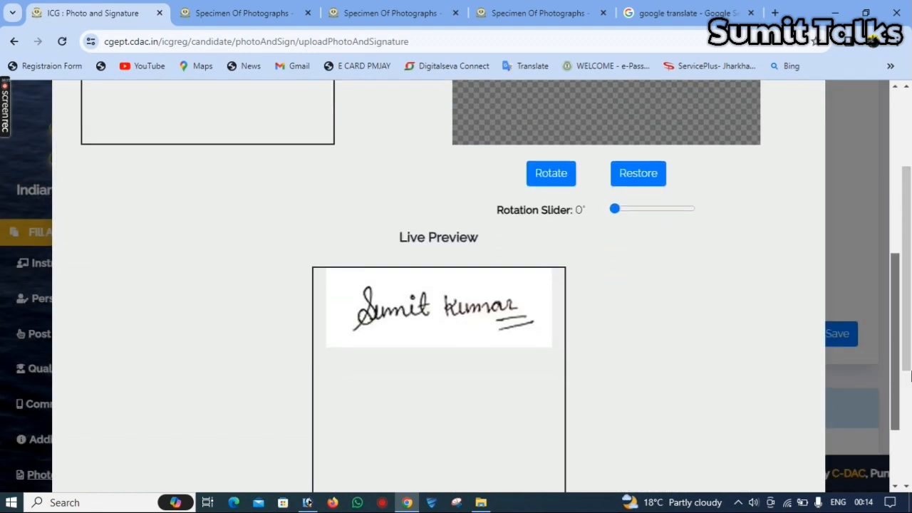
left_click(911, 374)
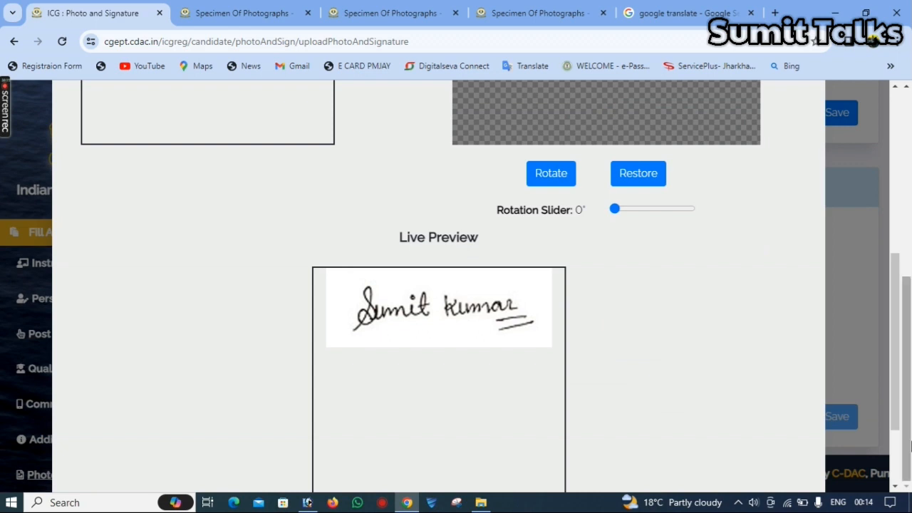
scroll(896, 386, "down", 2)
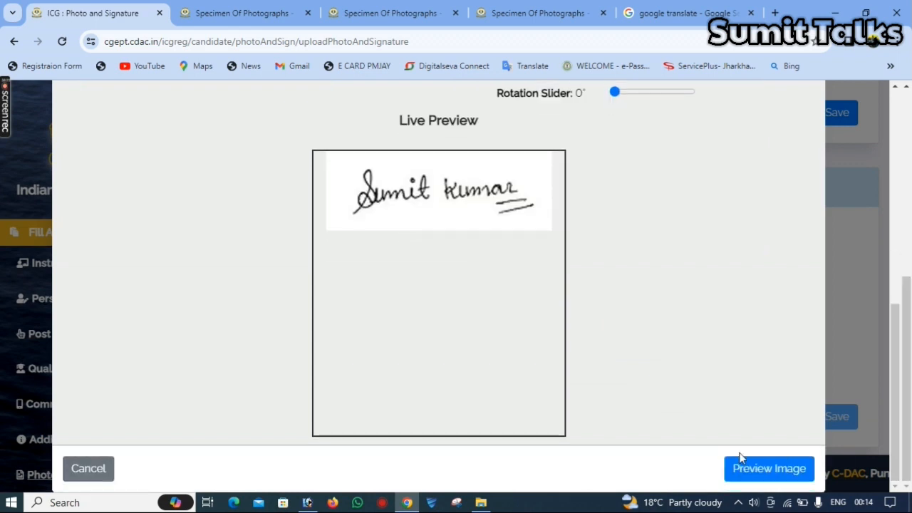
left_click(771, 471)
left_click(553, 344)
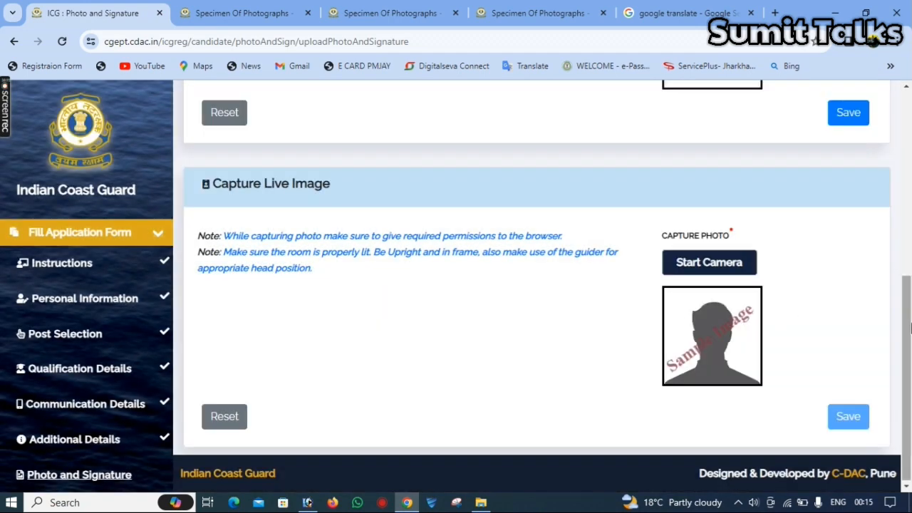
left_click_drag(910, 326, 910, 208)
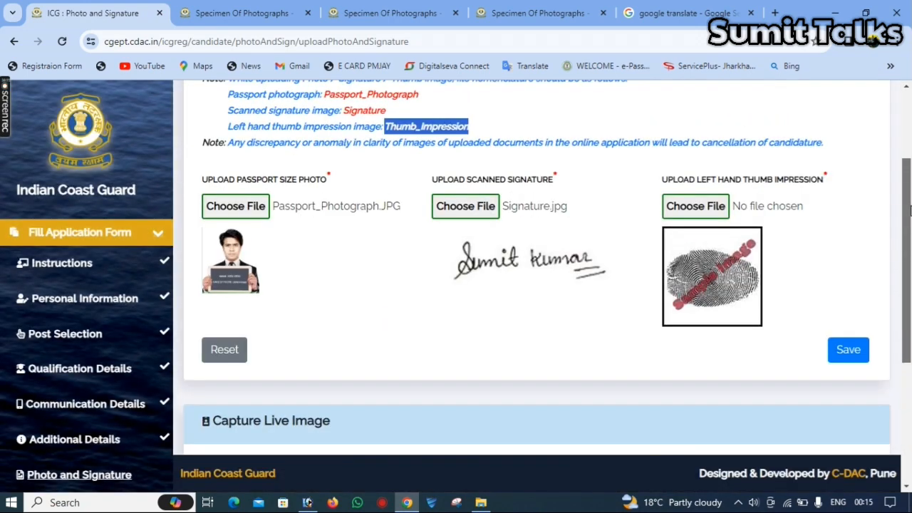
- Load Thumb_Impression for the left thumb slot, preview it, and submit the 12.17 KB processed image
left_click(707, 208)
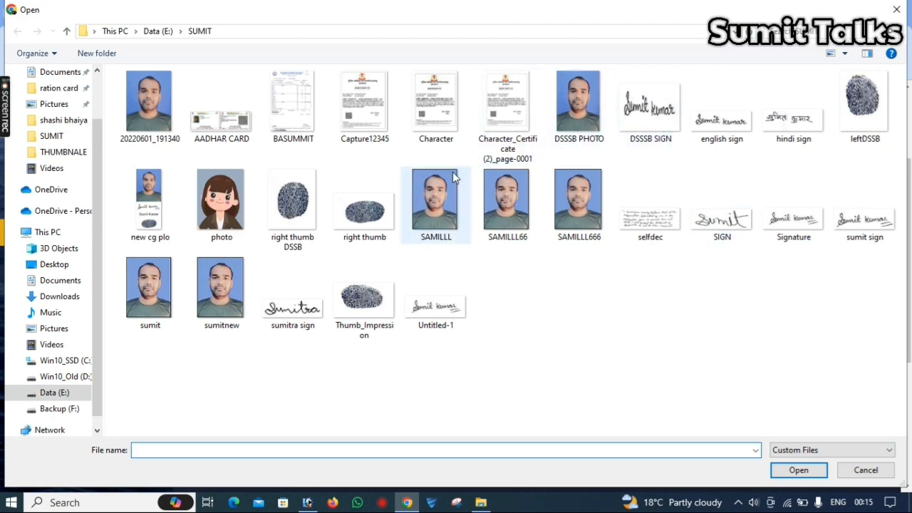
double_click(371, 323)
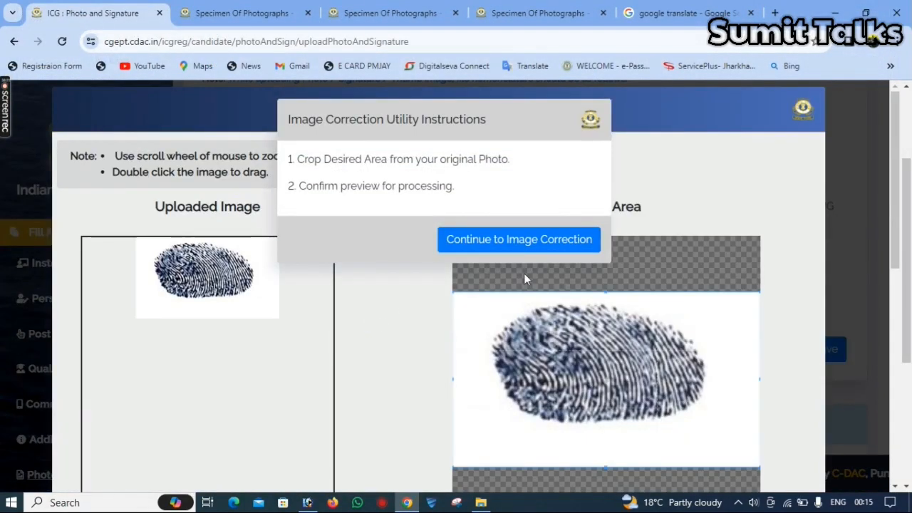
left_click(518, 246)
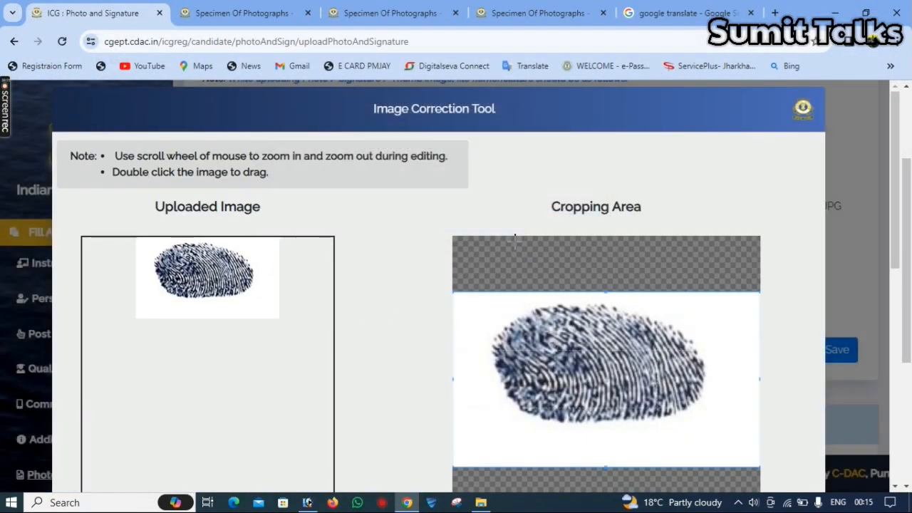
left_click_drag(895, 178, 895, 391)
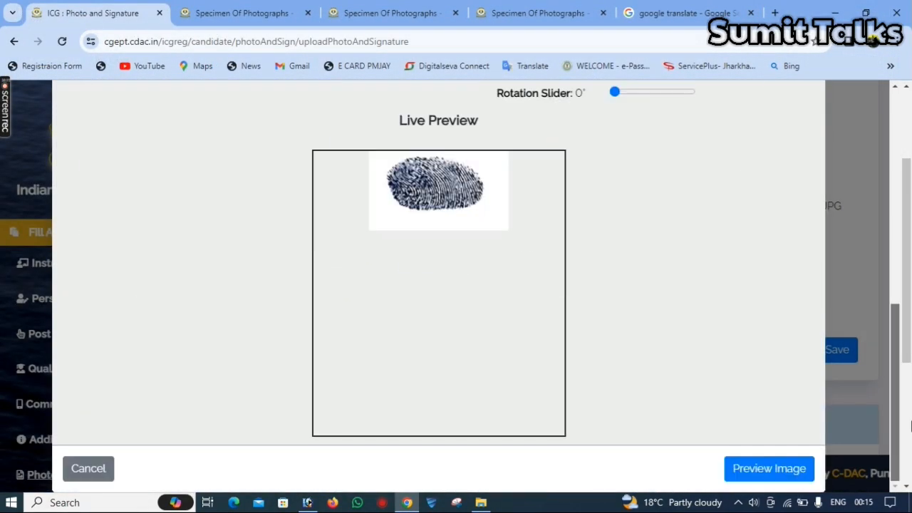
left_click(757, 475)
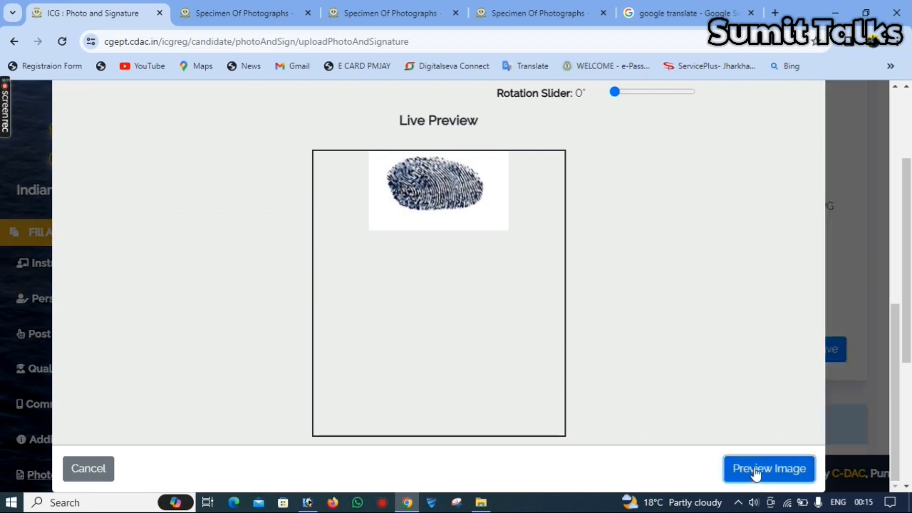
left_click(574, 337)
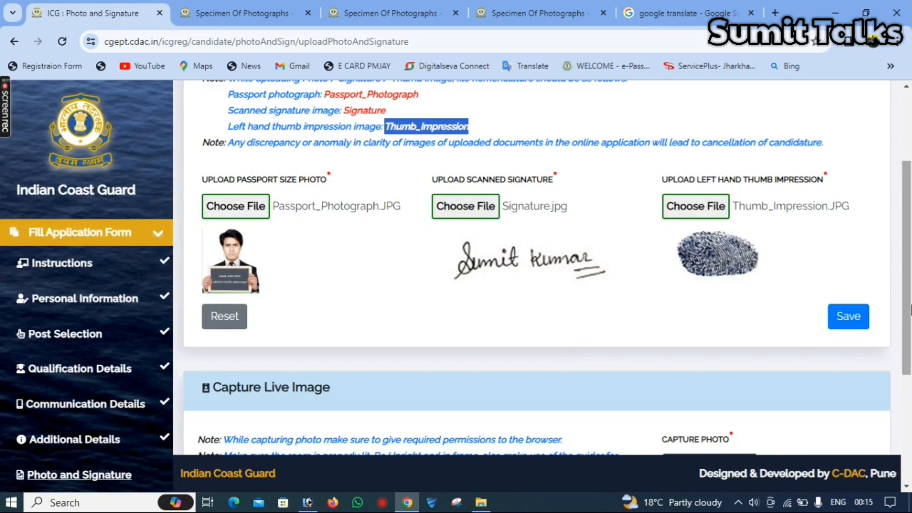
- Save the passport photo, signature and thumb impression uploads and dismiss the success message
left_click_drag(908, 298, 902, 317)
left_click(856, 281)
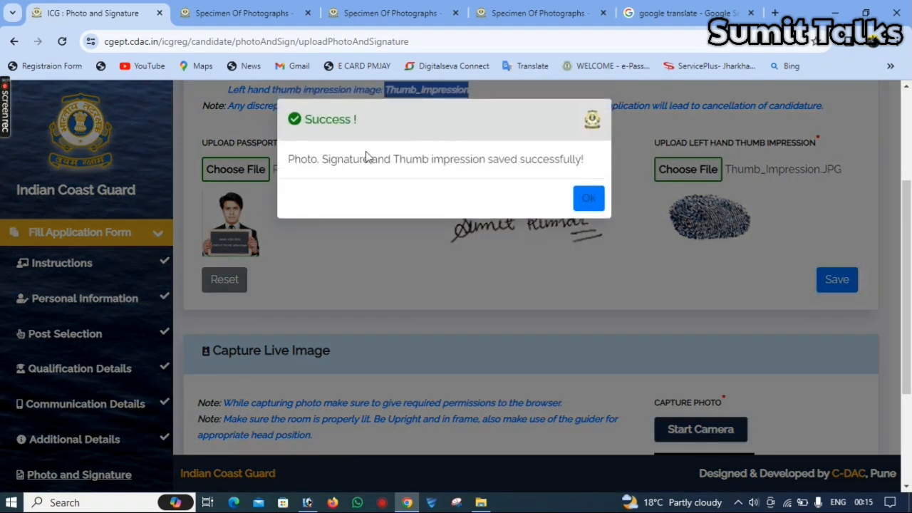
left_click(588, 198)
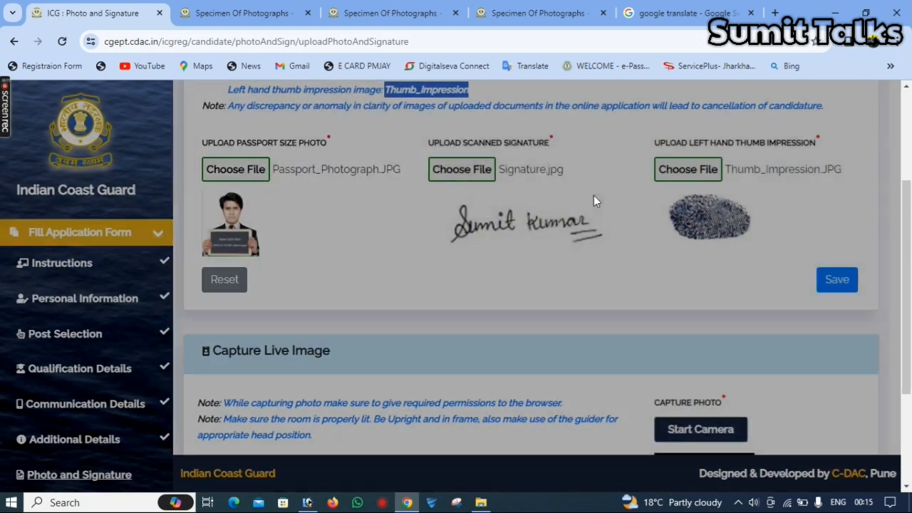
scroll(730, 305, "down", 3)
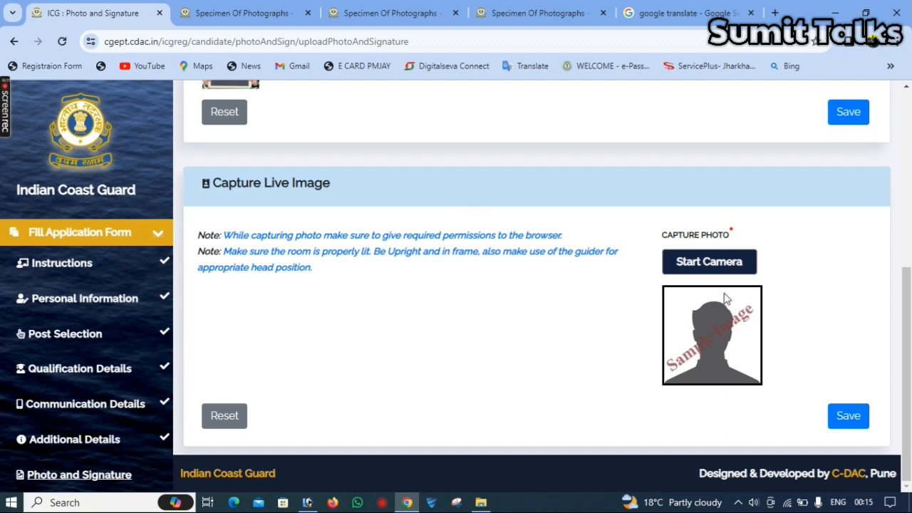
- Start the webcam with camera access allowed, capture a live photo, save it and acknowledge success
left_click(706, 263)
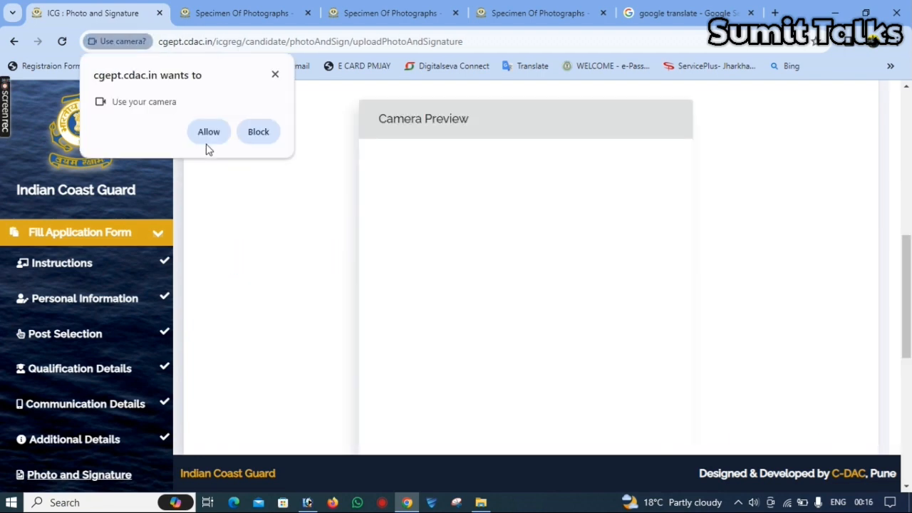
left_click(209, 132)
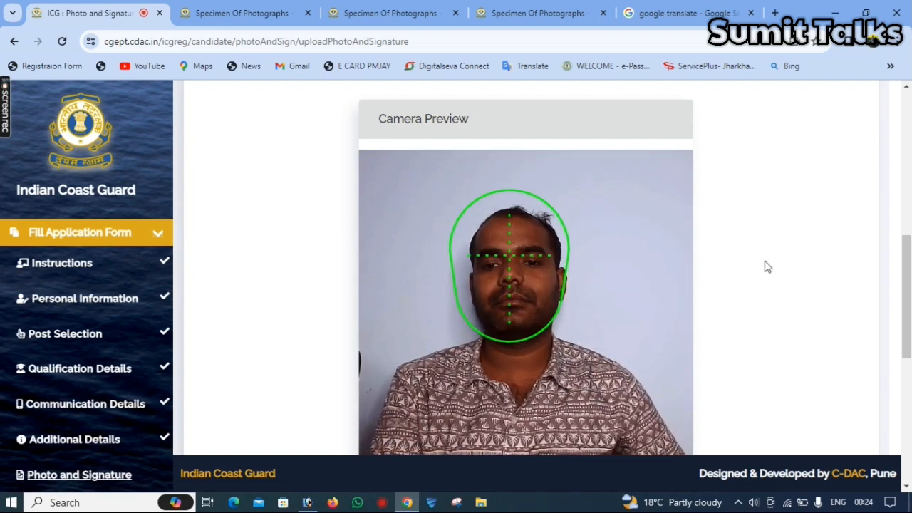
left_click_drag(907, 276, 909, 362)
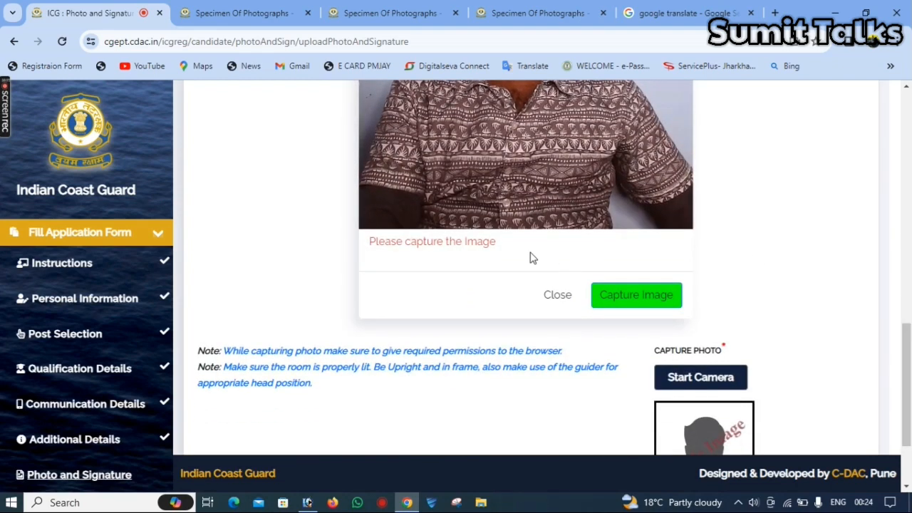
left_click(627, 282)
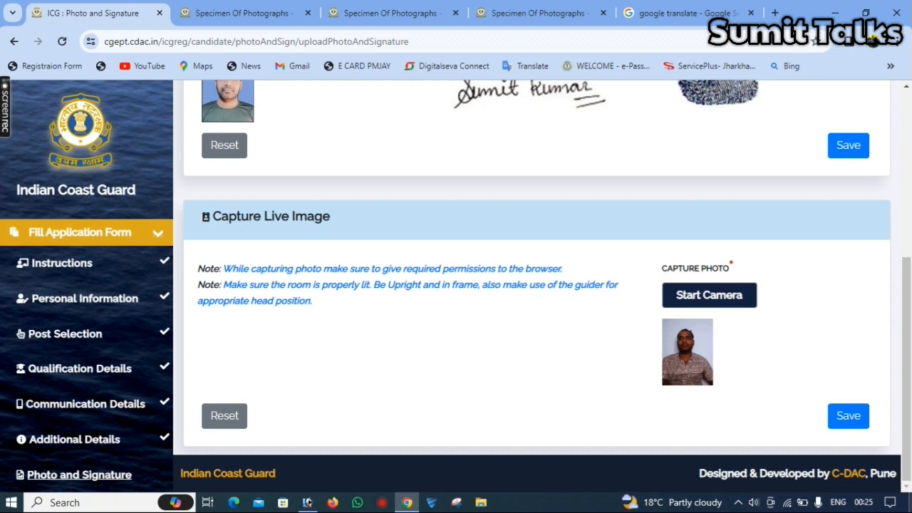
left_click(843, 430)
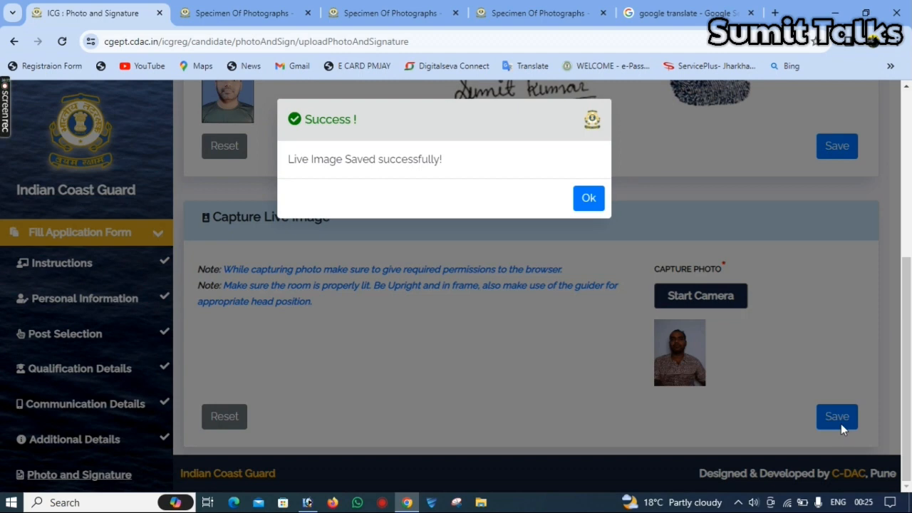
left_click(590, 200)
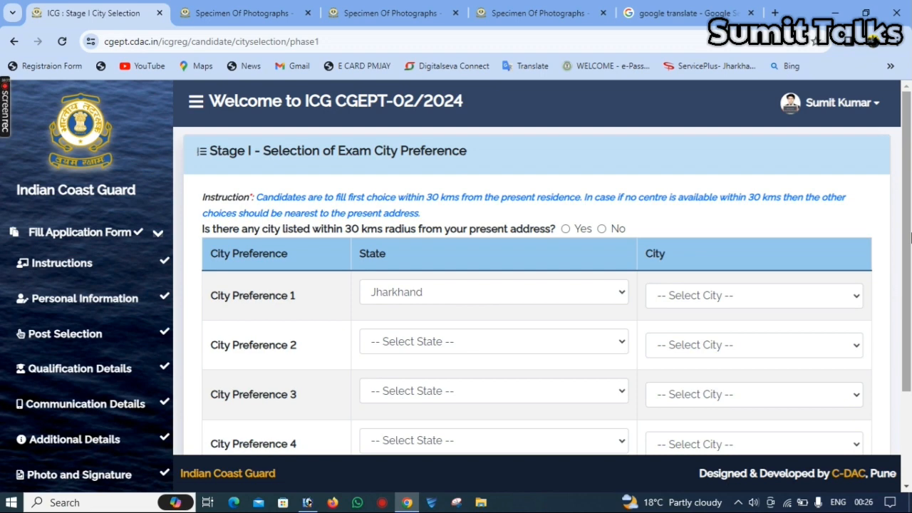
- Answer No to the 30 km question and set Ranchi as the Preference 1 city
left_click(601, 229)
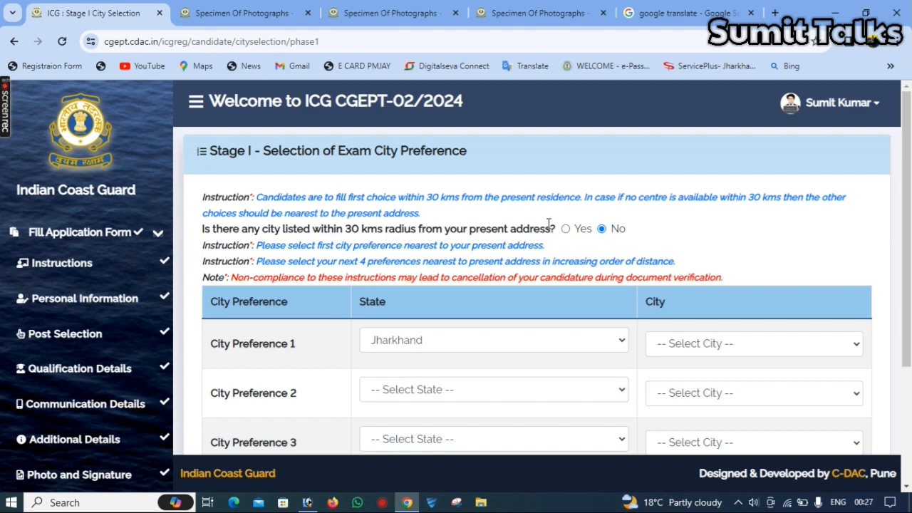
scroll(911, 249, "down", 2)
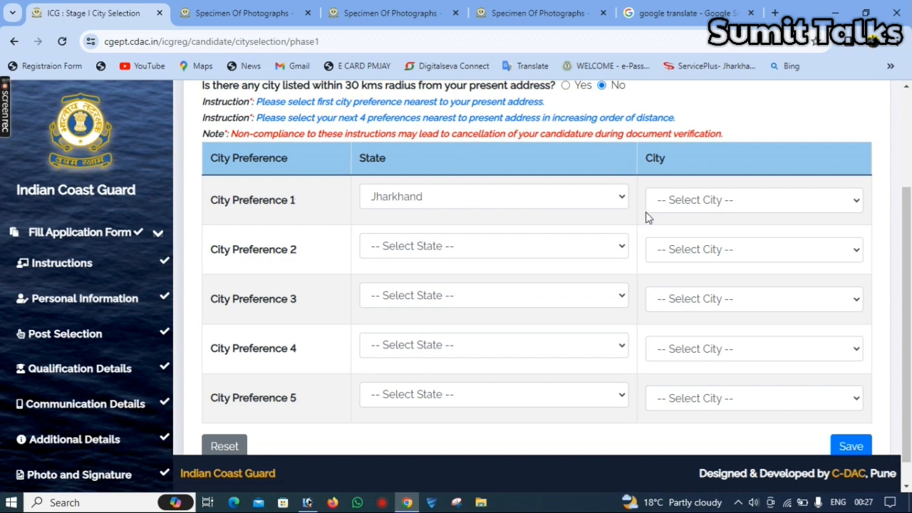
left_click(712, 201)
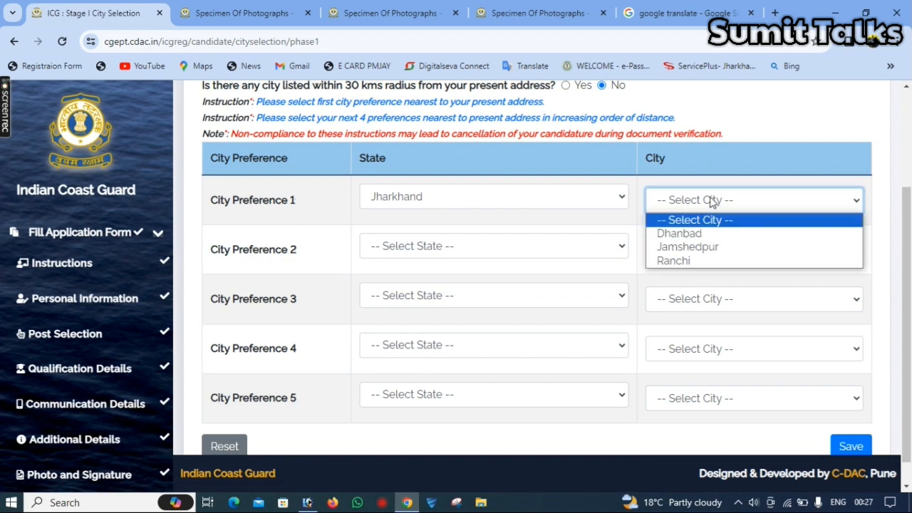
left_click(706, 264)
- Set Preference 2 to Jharkhand, Jamshedpur, then save the Stage I city preferences
left_click(560, 249)
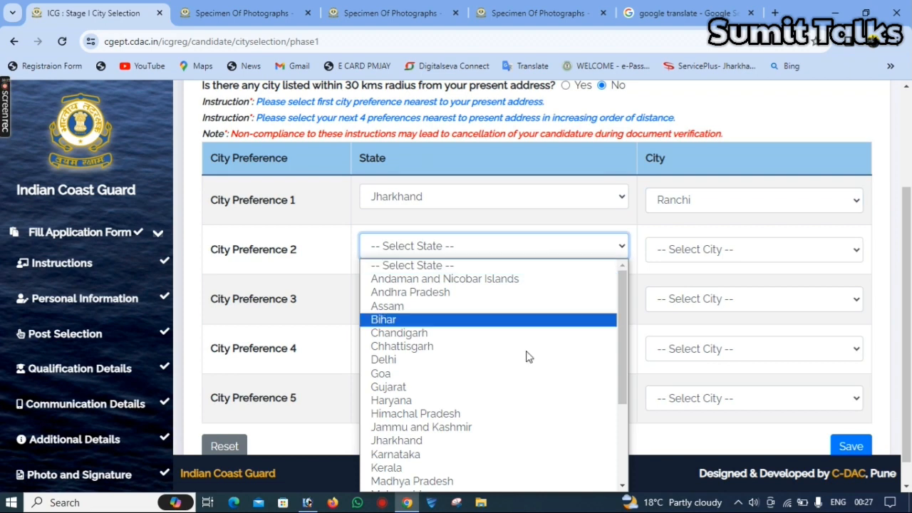
left_click(525, 440)
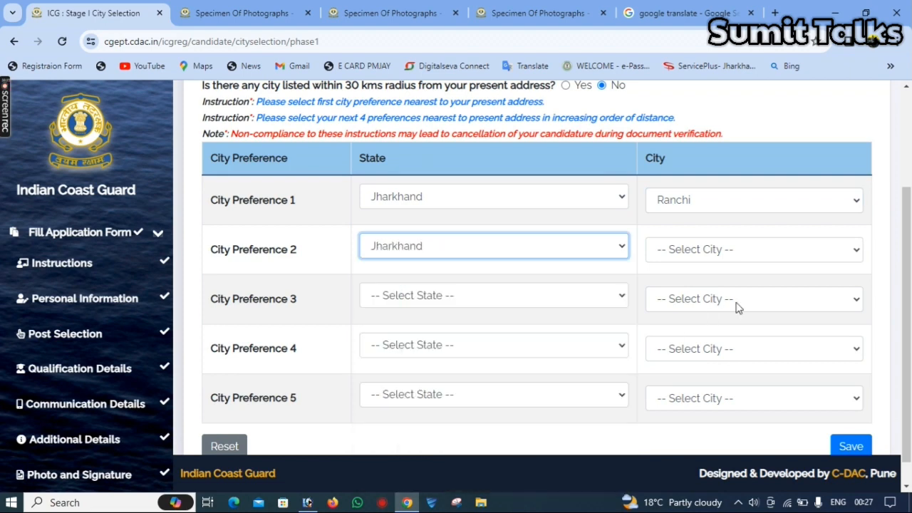
left_click(727, 256)
left_click(719, 295)
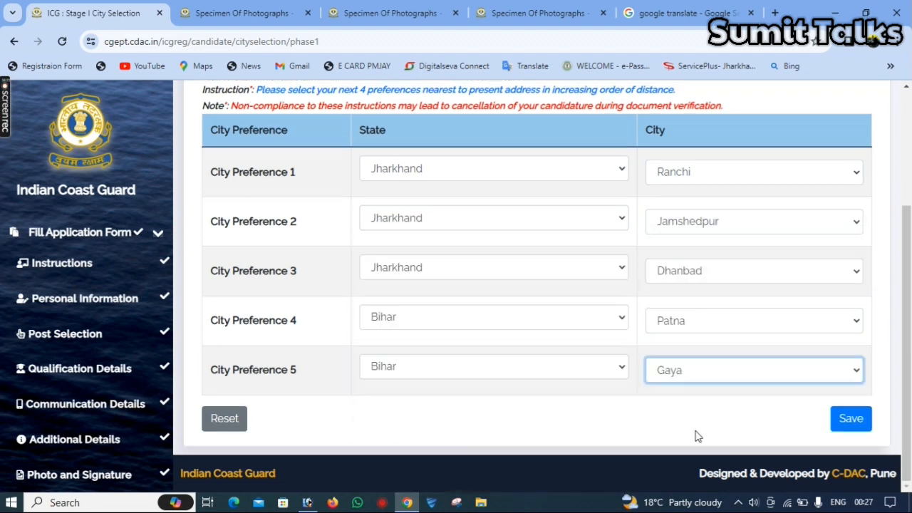
left_click(852, 420)
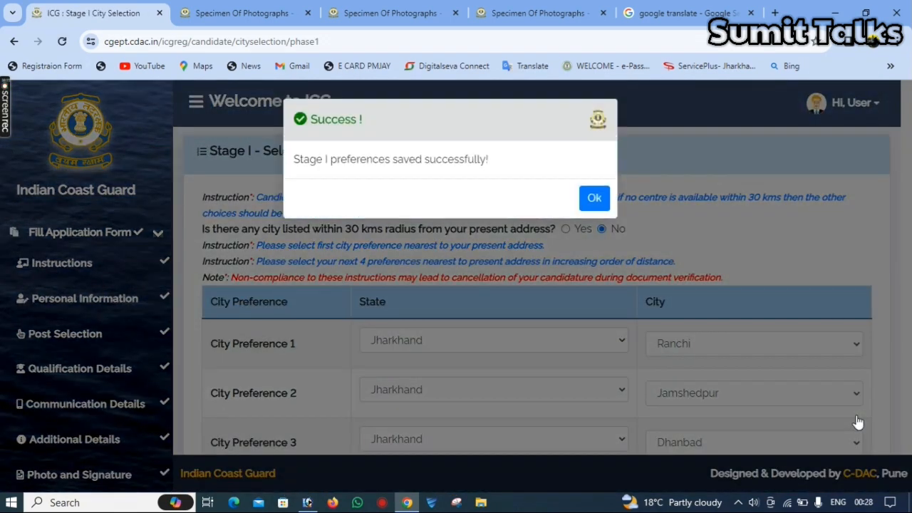
left_click(594, 197)
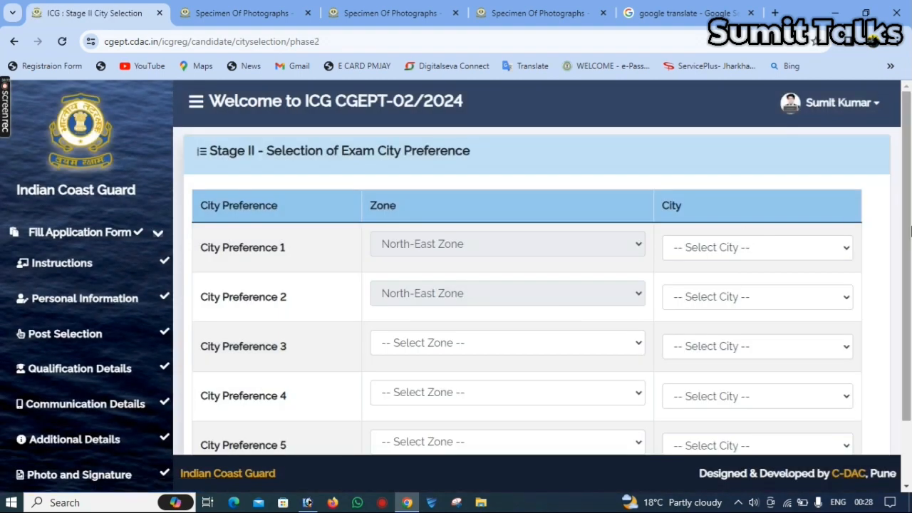
- Set Kolkata as exam city preference 1 and Bhubaneshwar as preference 2
left_click(765, 247)
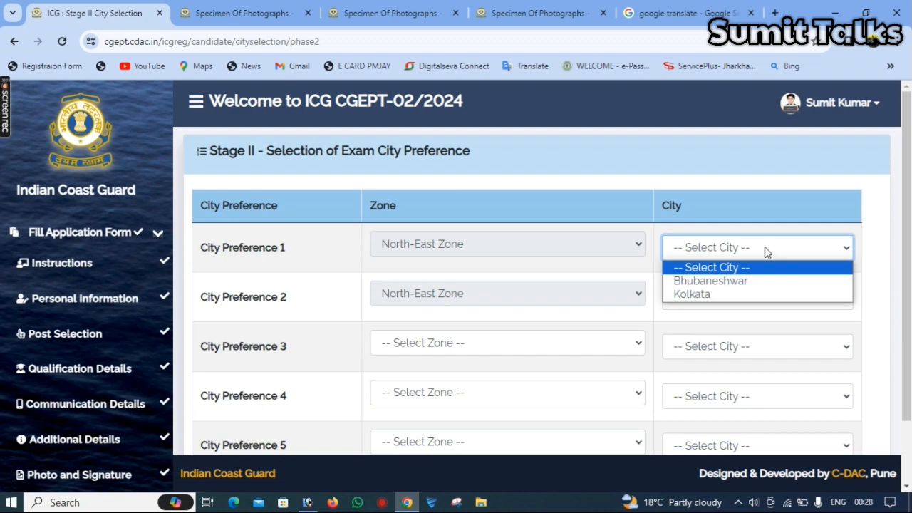
left_click(773, 295)
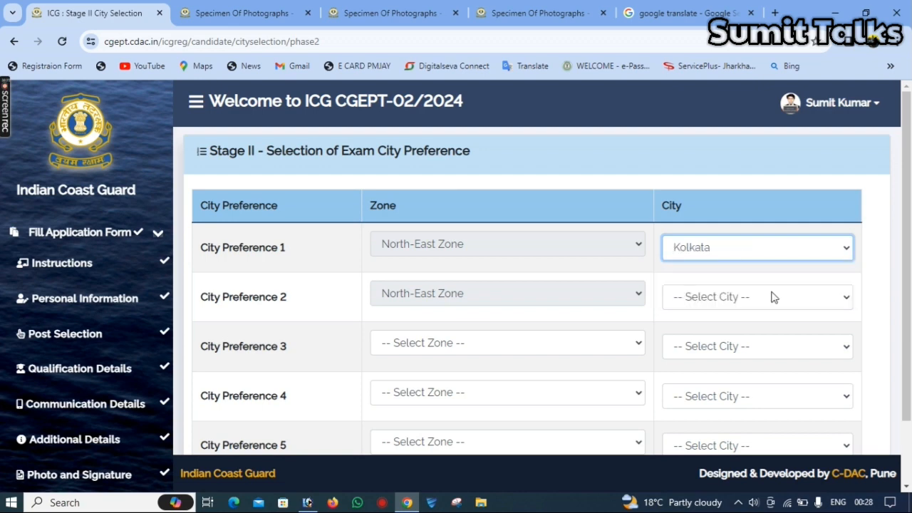
left_click(748, 298)
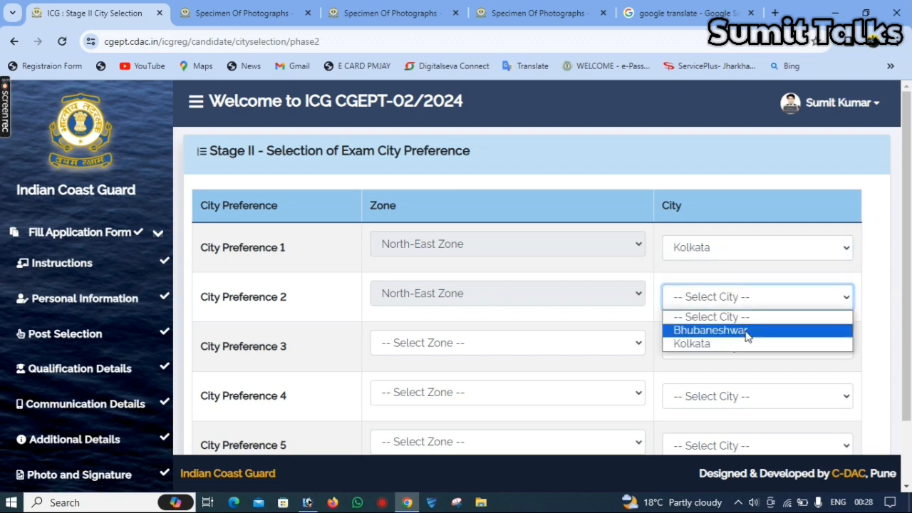
left_click(746, 330)
left_click_drag(906, 282, 911, 335)
- Set preference 3 to North Zone, Noida, then save the five city preferences
left_click(508, 277)
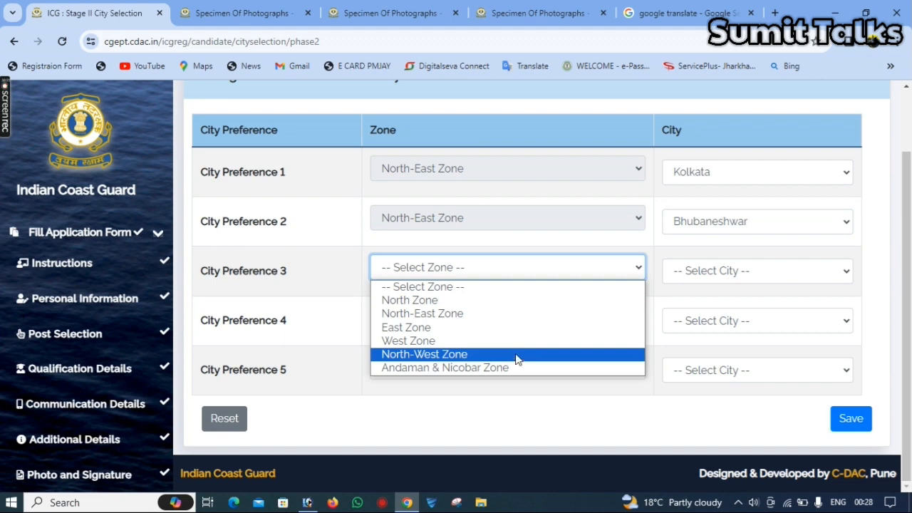
left_click(499, 301)
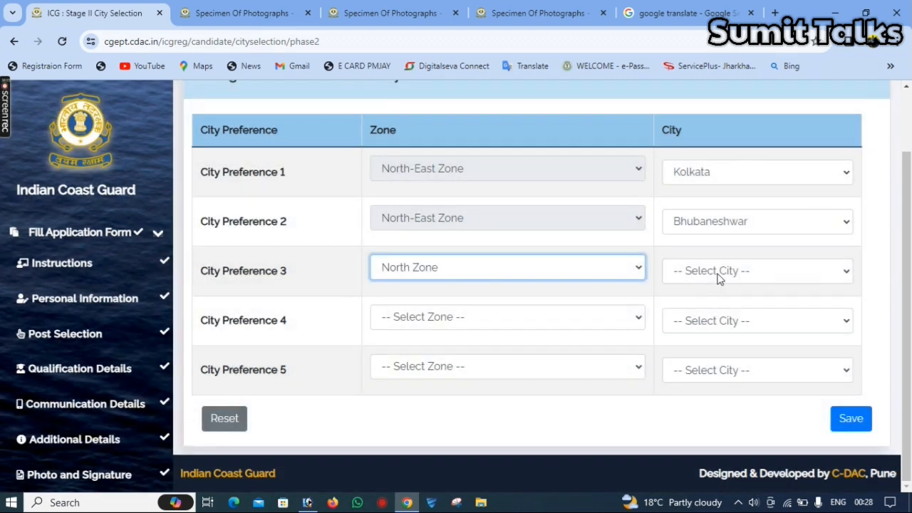
left_click(718, 278)
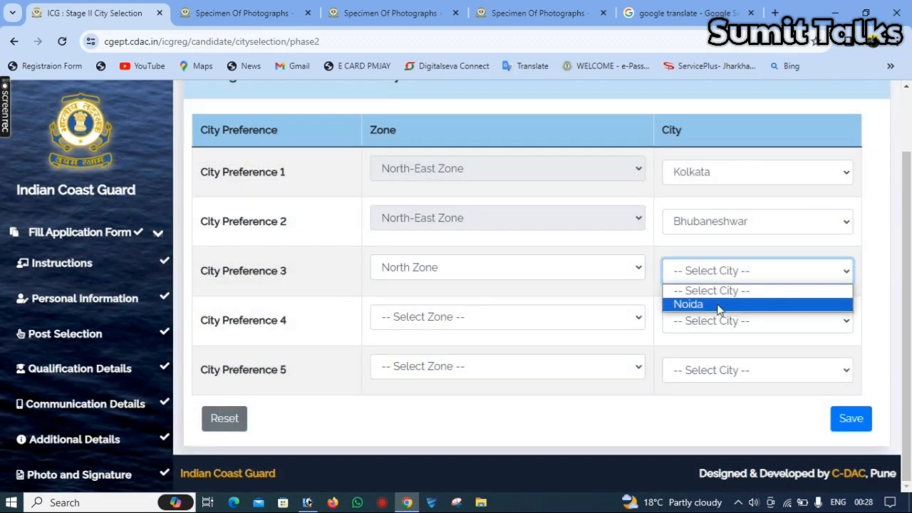
left_click(720, 303)
left_click(535, 324)
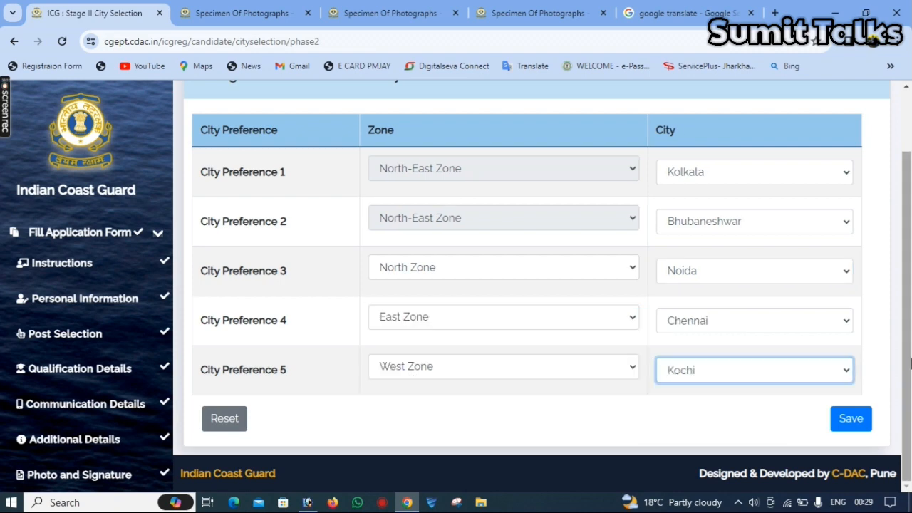
left_click(842, 422)
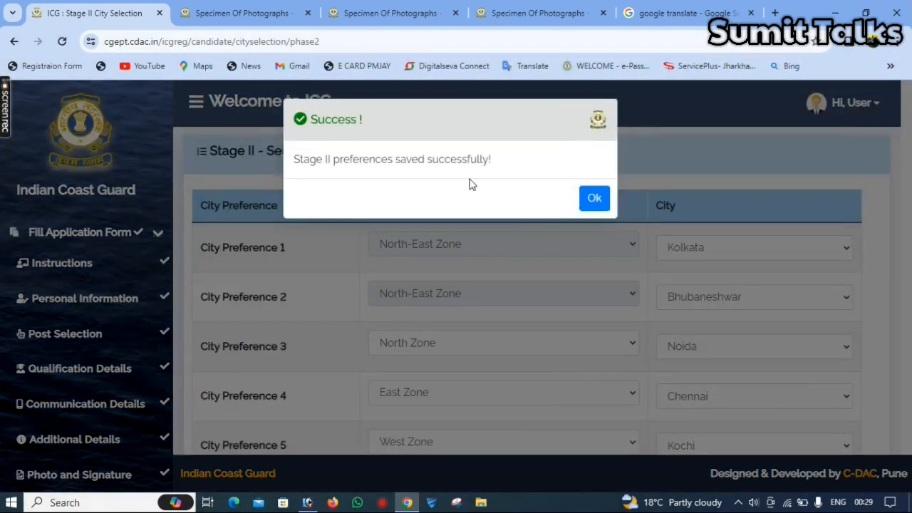
left_click(600, 200)
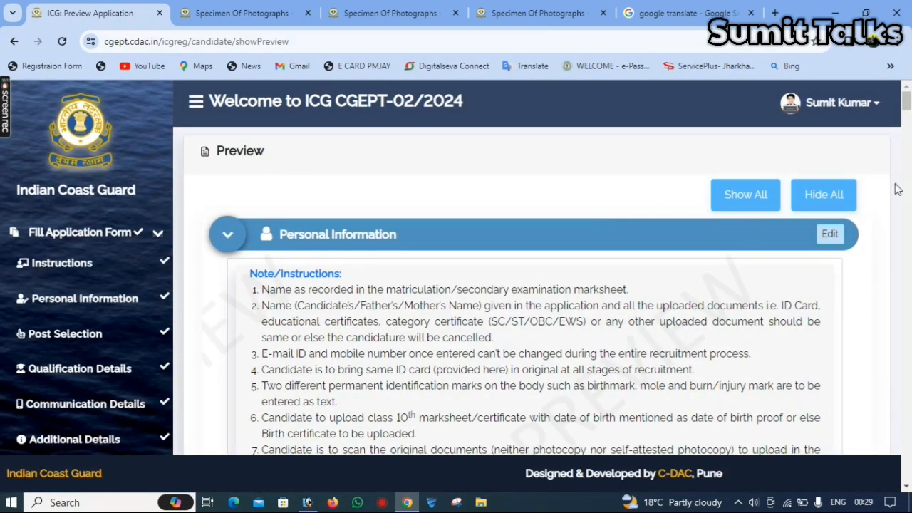
- Enter 'daltonganj' as the declaration city
mouse_move(907, 87)
left_mouse_down()
mouse_move(907, 460)
mouse_move(907, 420)
left_mouse_up()
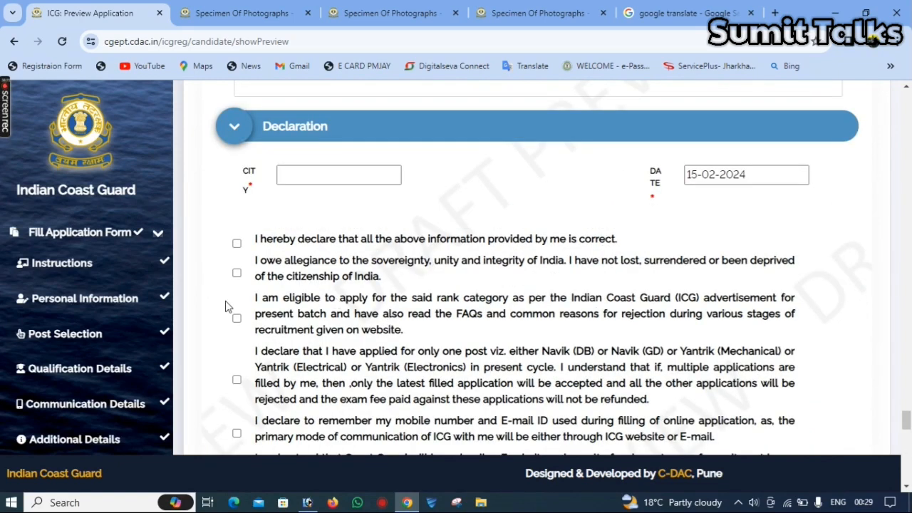
left_click(321, 179)
left_click(321, 178)
type("daltonganj")
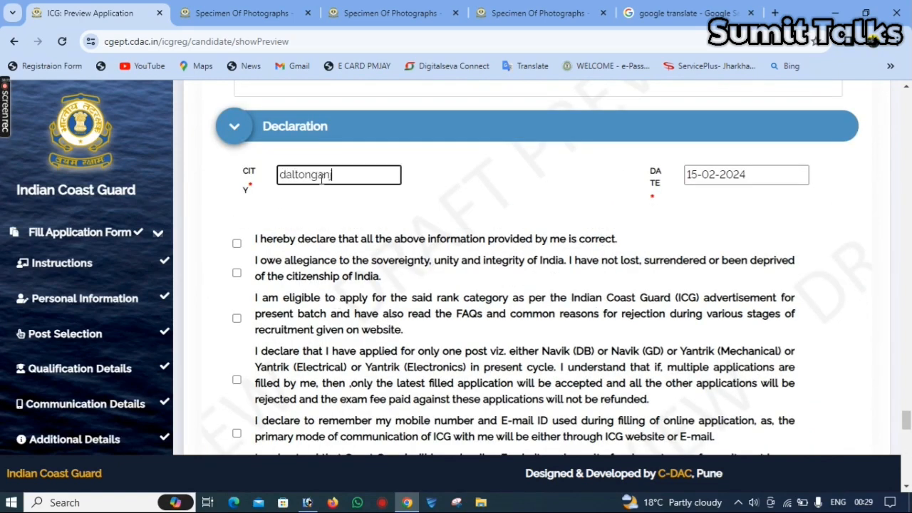
- Tick all five declaration statements
left_click(236, 244)
key("Tab")
key("space")
key("Tab")
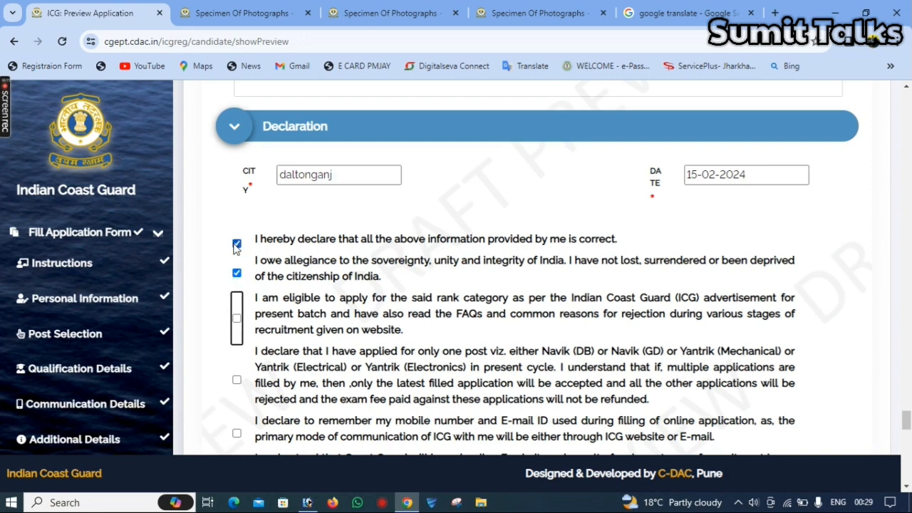
key("space")
key("Tab")
key("space")
key("Tab")
key("space")
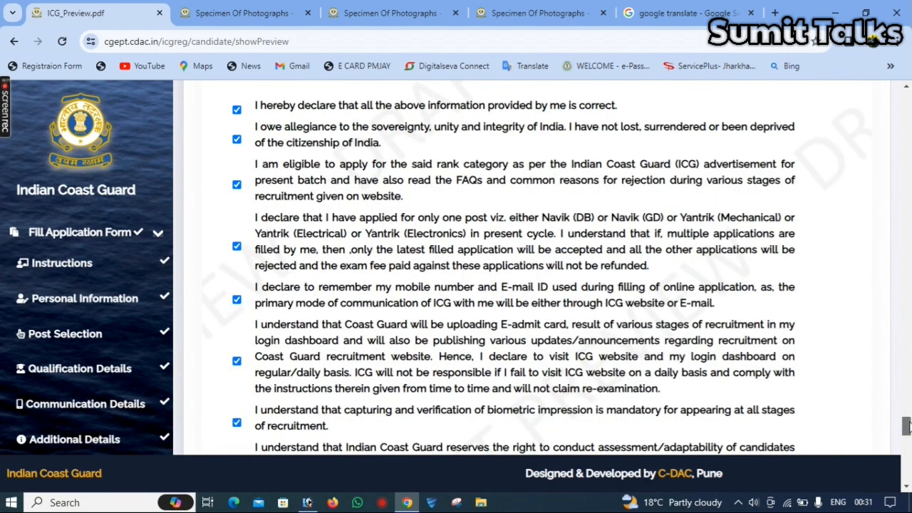
- Answer YES to print preview, edit application, Edit option used and final submission, then save
left_click_drag(907, 425, 907, 471)
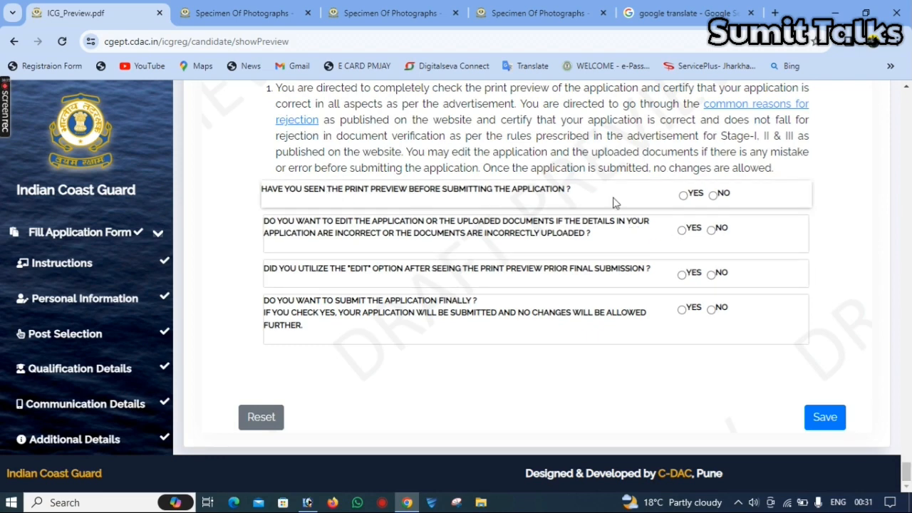
left_click(682, 195)
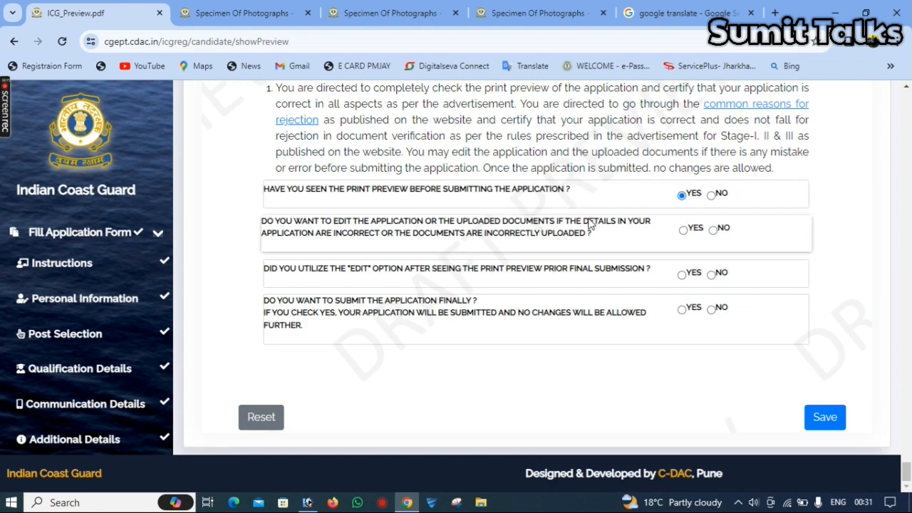
left_click(683, 230)
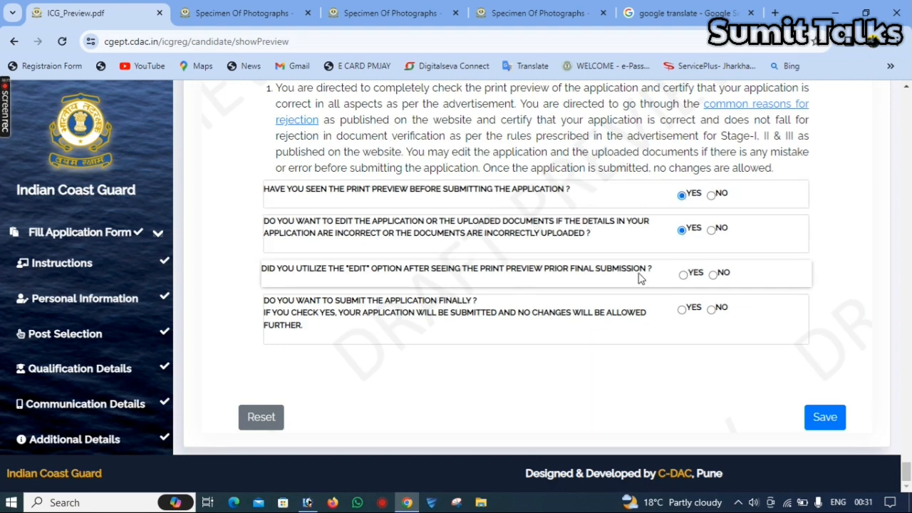
left_click(682, 275)
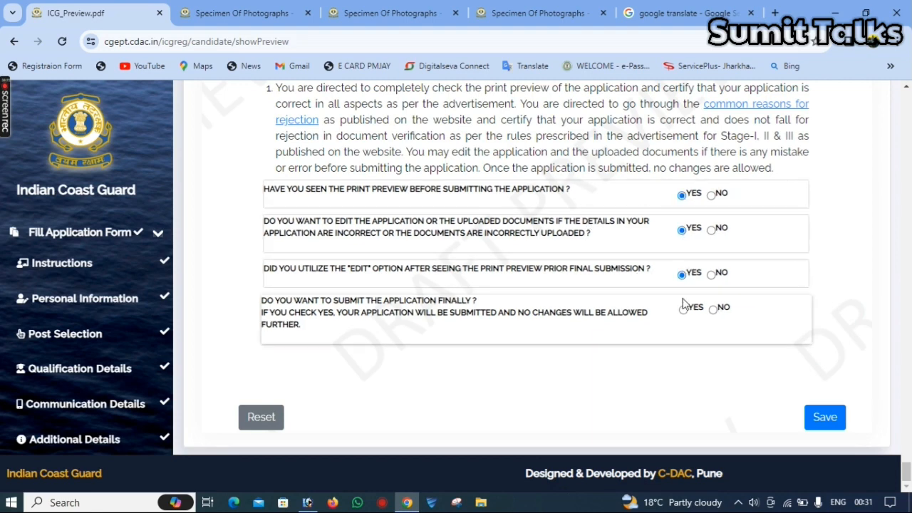
left_click(683, 310)
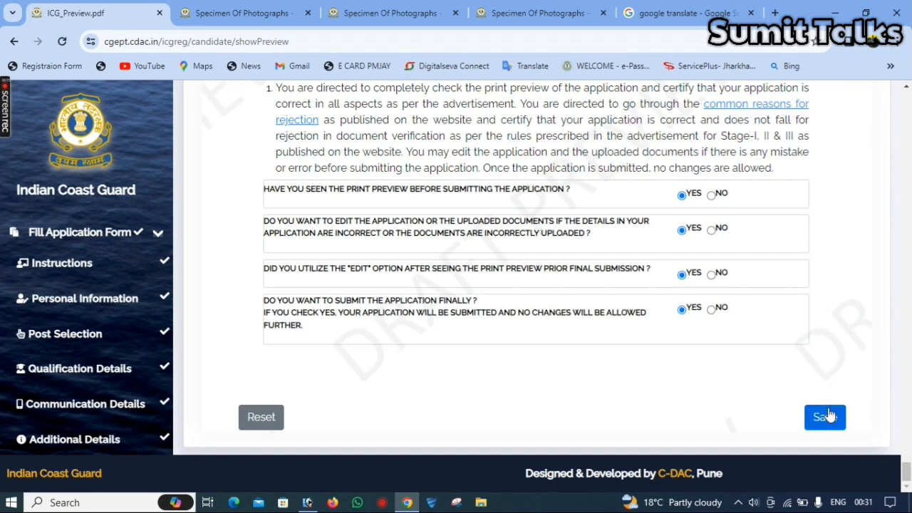
left_click(829, 415)
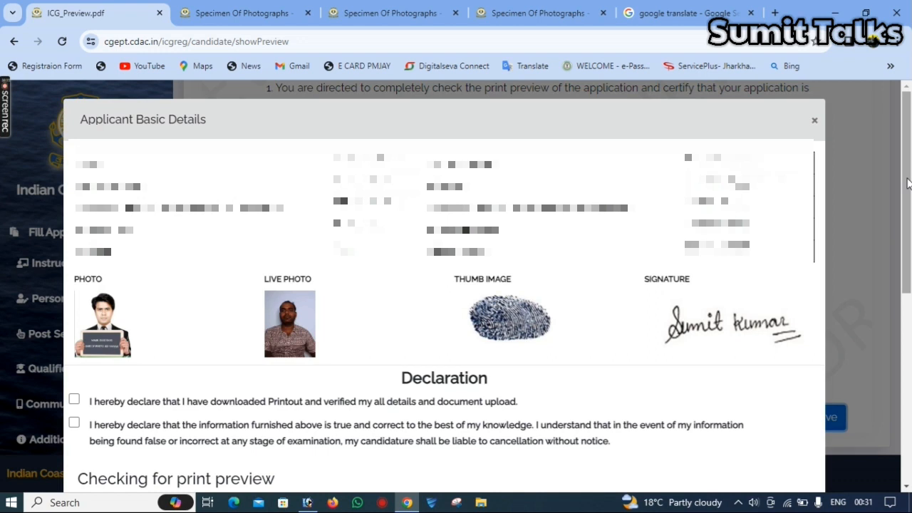
- Accept the printout-downloaded and information-is-true declarations
left_click(74, 400)
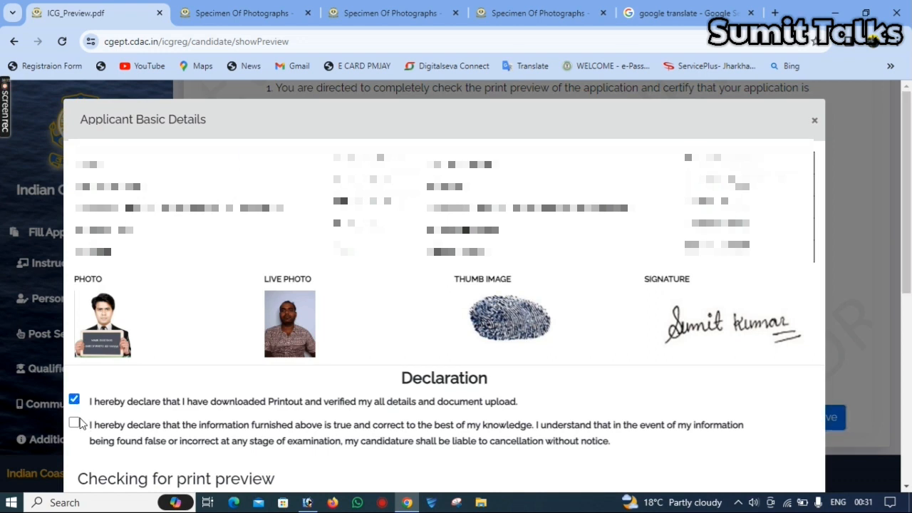
left_click(75, 422)
left_click_drag(906, 250, 909, 410)
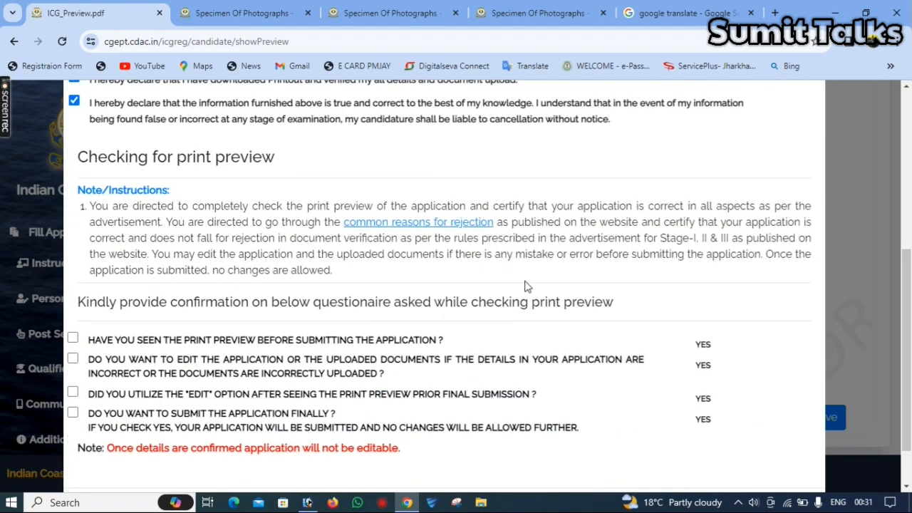
- Tick all four confirmation questions and confirm the details to submit the application
key("Tab")
key("space")
key("Tab")
key("space")
key("Tab")
key("space")
key("Tab")
key("space")
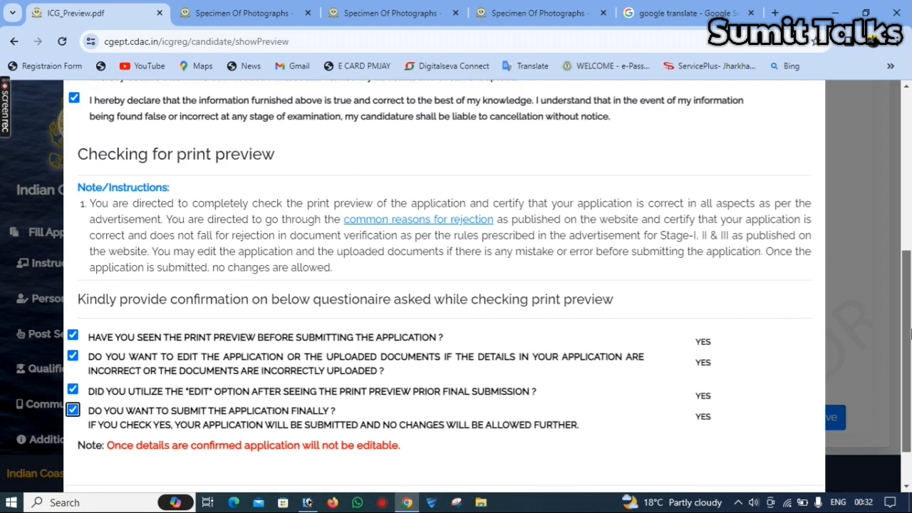
scroll(895, 311, "down", 1)
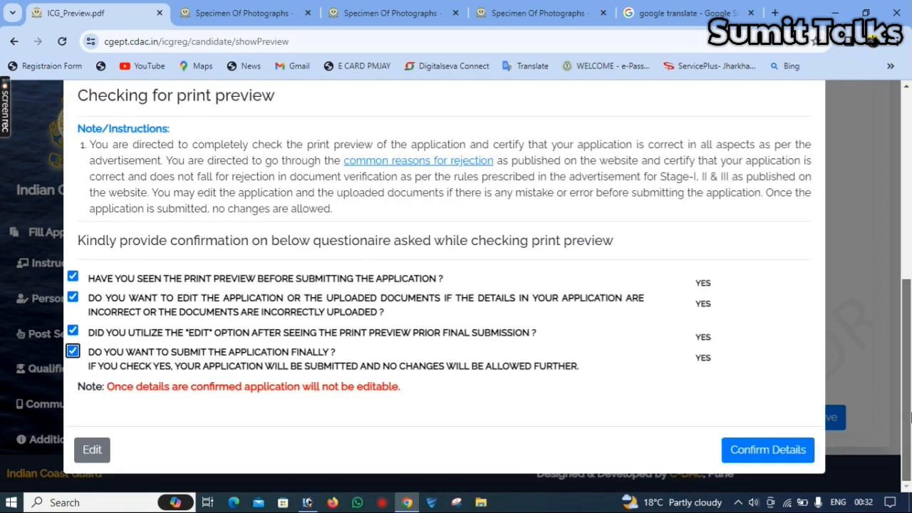
left_click(768, 449)
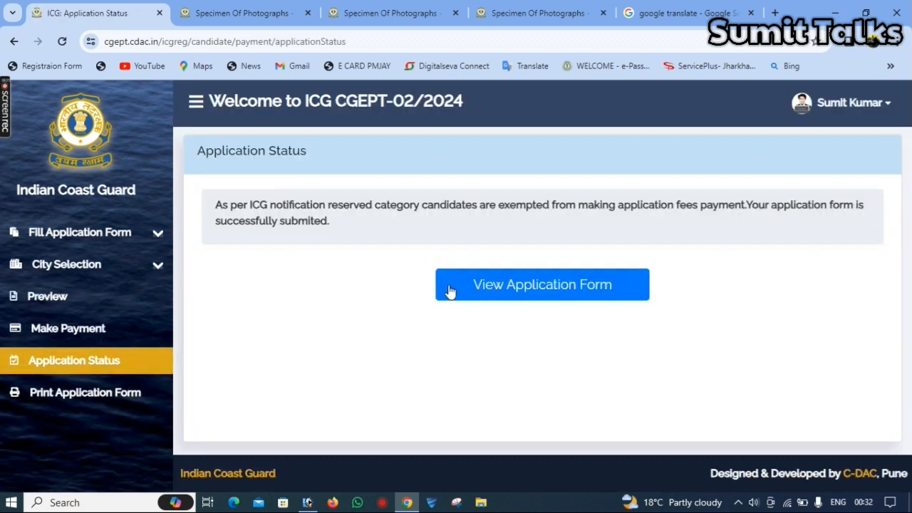
- Bring up the submitted CGEPT-02/2024 application form and scroll through it, including exam city preferences and declarations
left_click(497, 288)
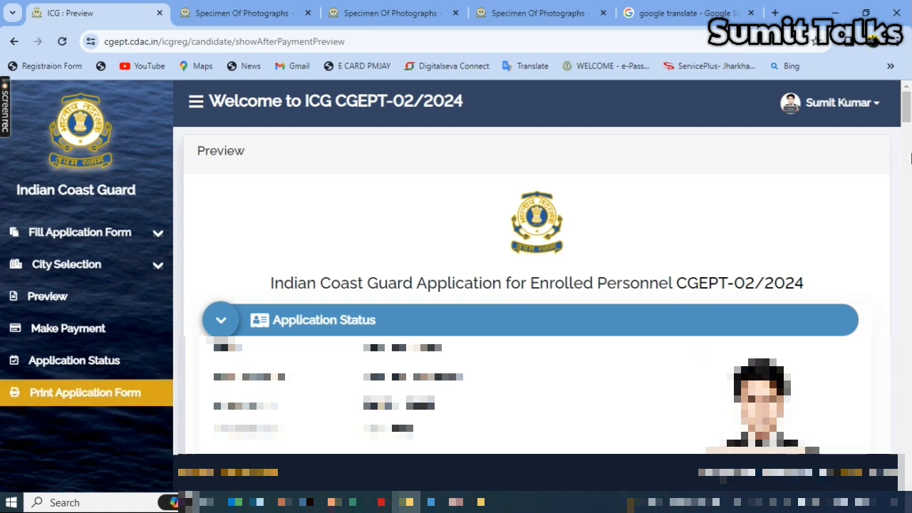
left_click_drag(908, 117, 907, 463)
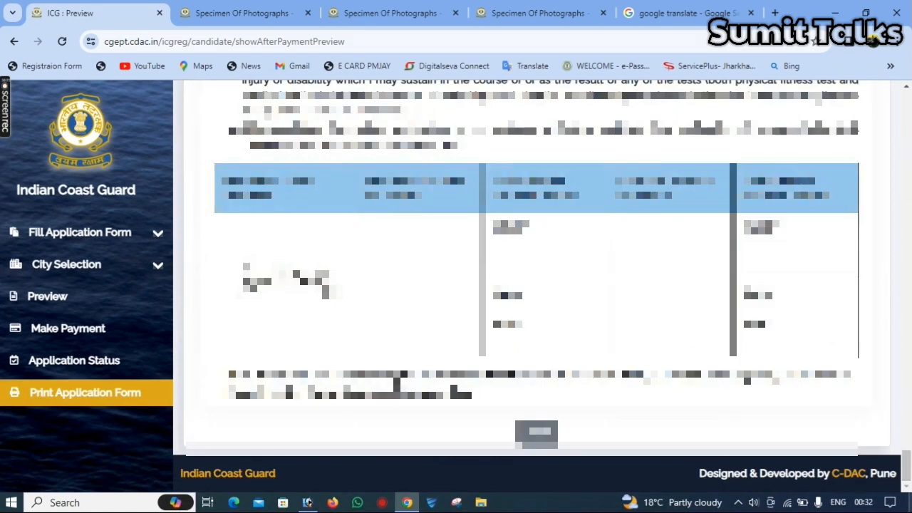
left_click_drag(907, 470, 906, 218)
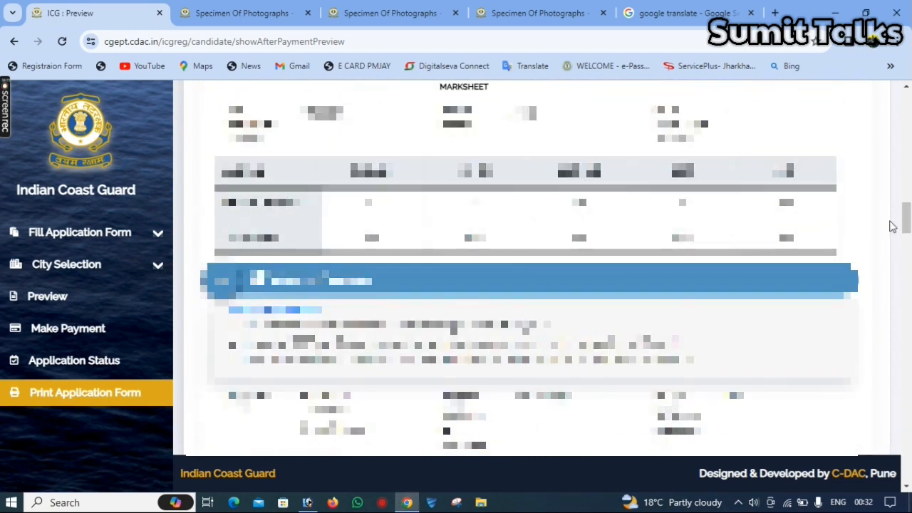